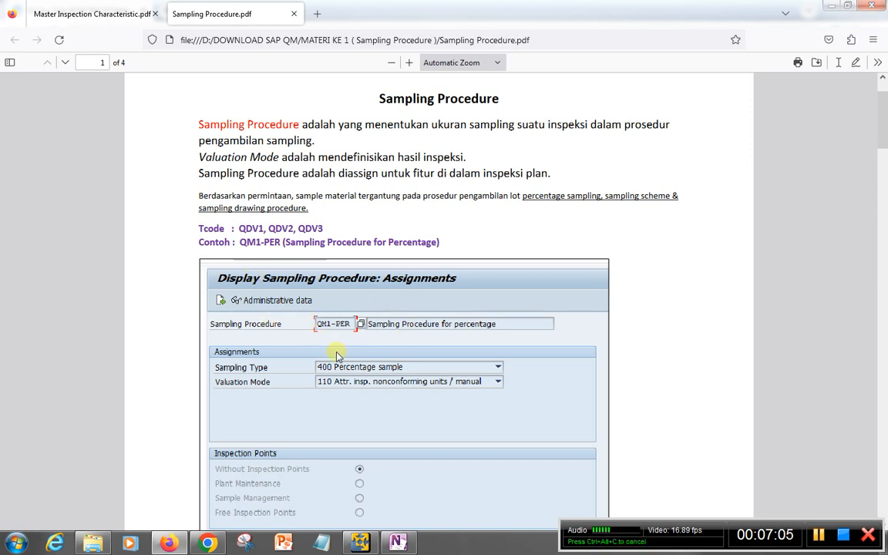
Read through the QM1-PER percentage sampling procedure example, covering its assignments, special conditions, percentage sample settings and logged tables
scroll(284, 319, down, 2)
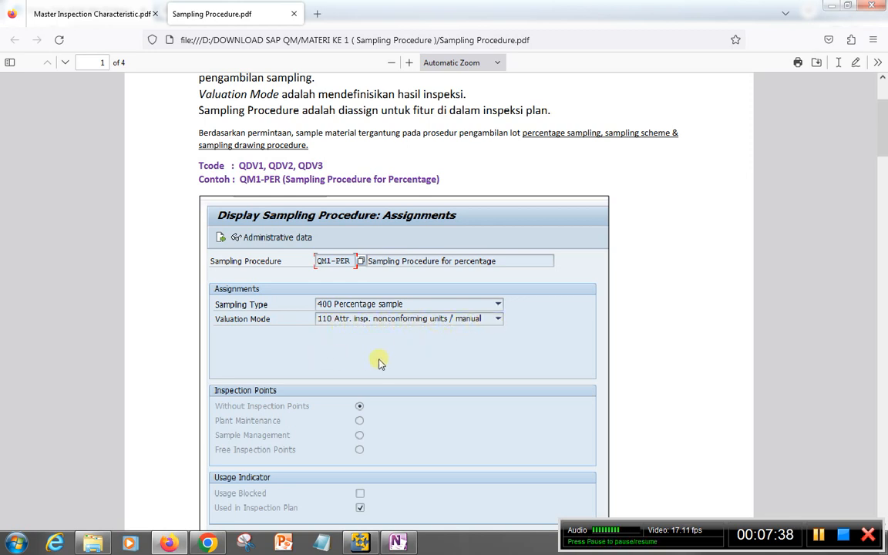
scroll(372, 368, down, 3)
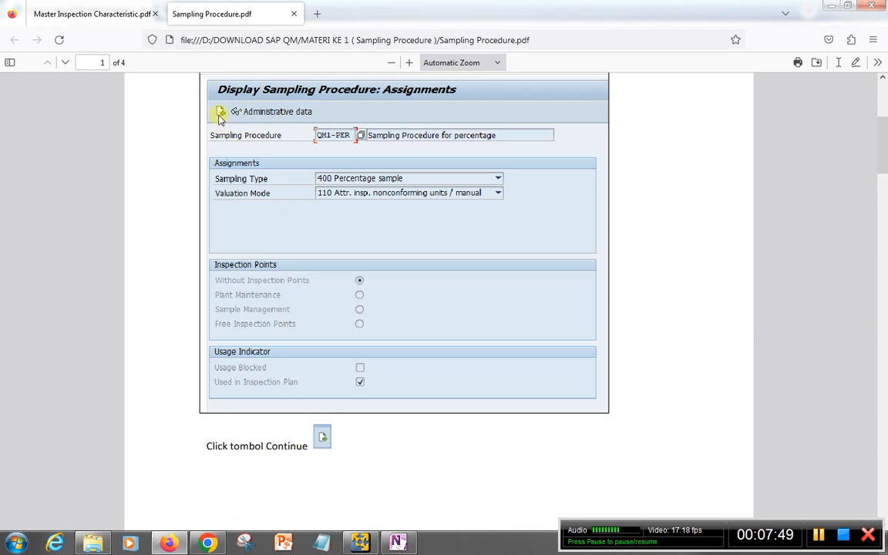
scroll(374, 438, down, 5)
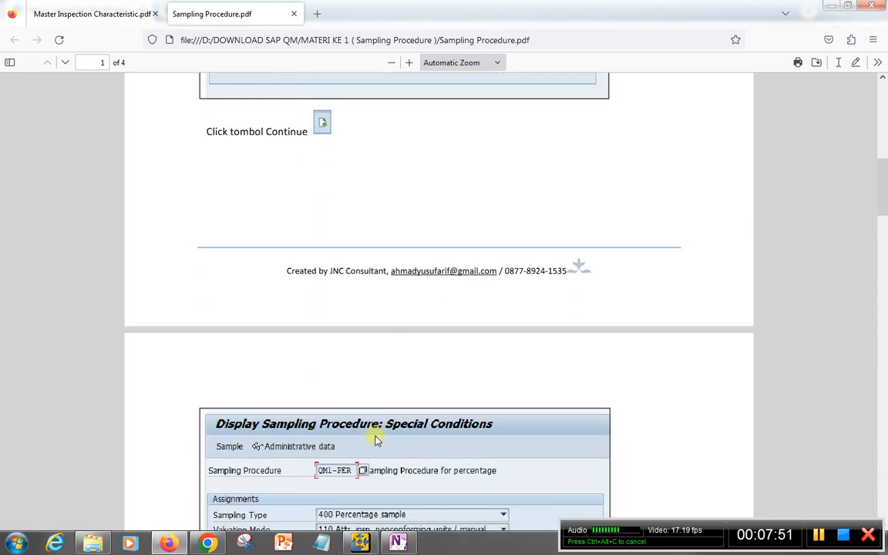
scroll(374, 438, down, 3)
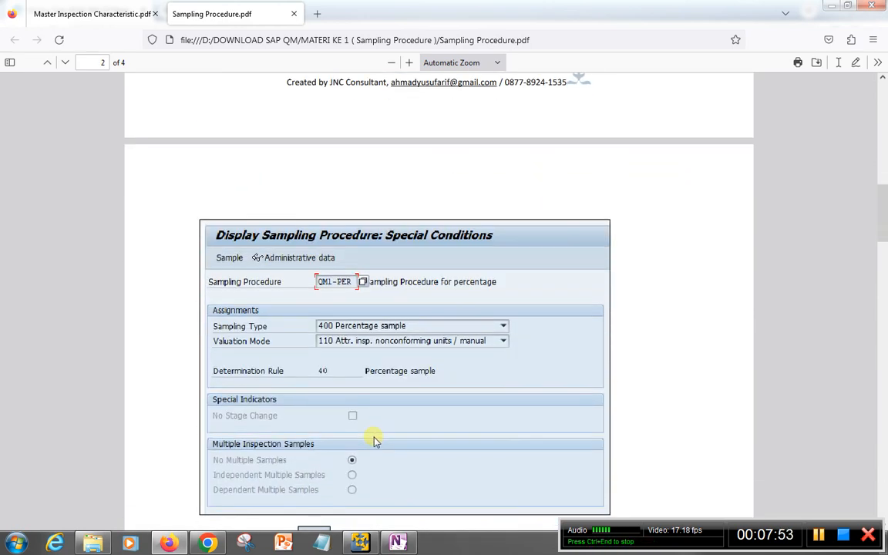
scroll(374, 438, down, 1)
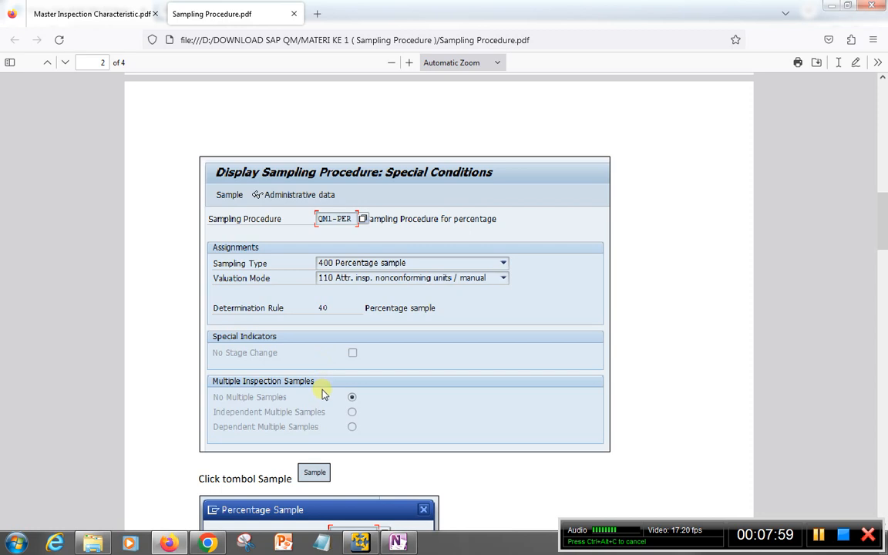
scroll(323, 394, down, 1)
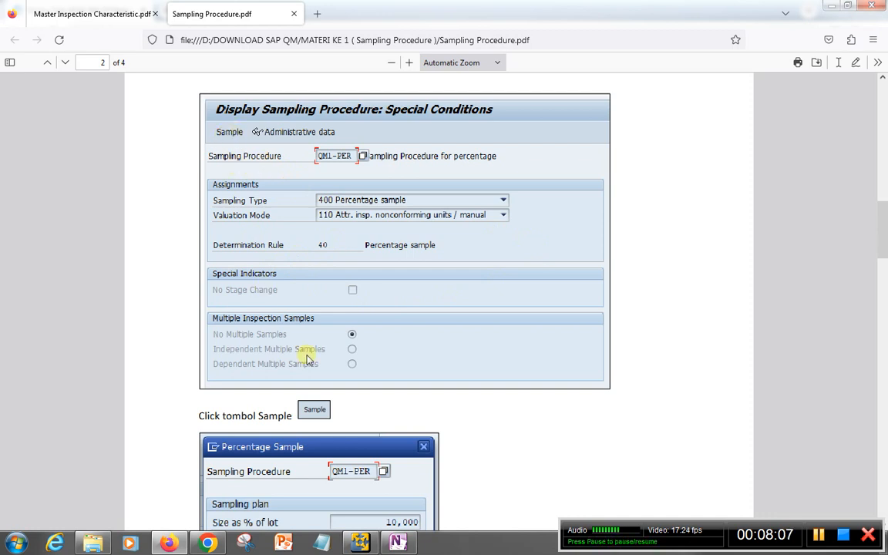
scroll(310, 365, down, 3)
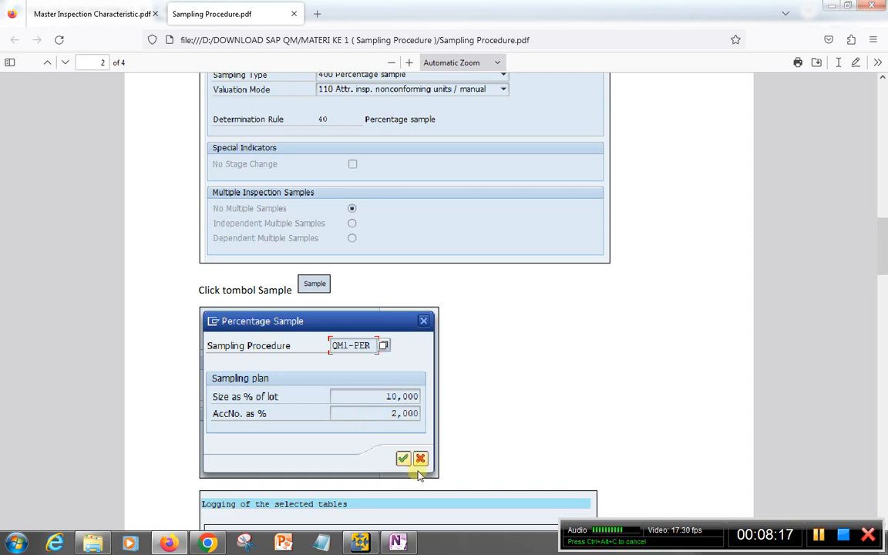
scroll(383, 389, down, 3)
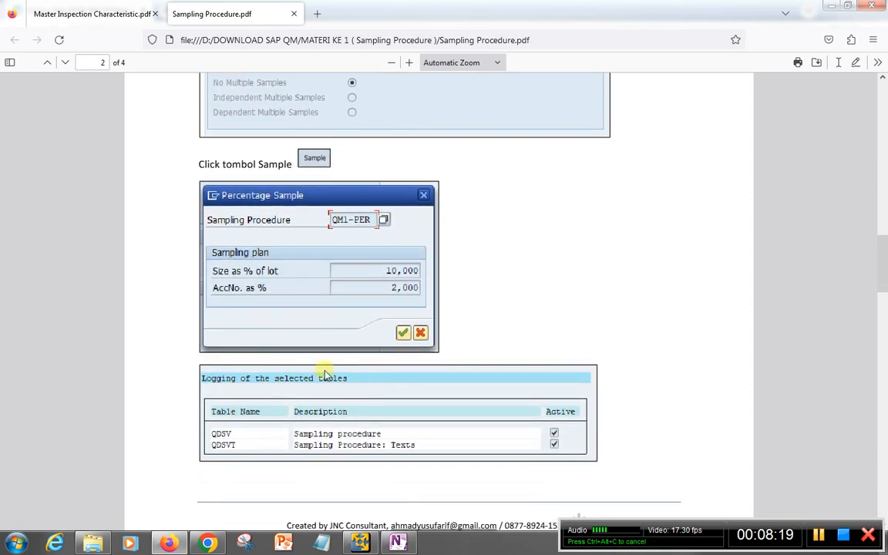
scroll(381, 354, down, 5)
scroll(376, 359, down, 3)
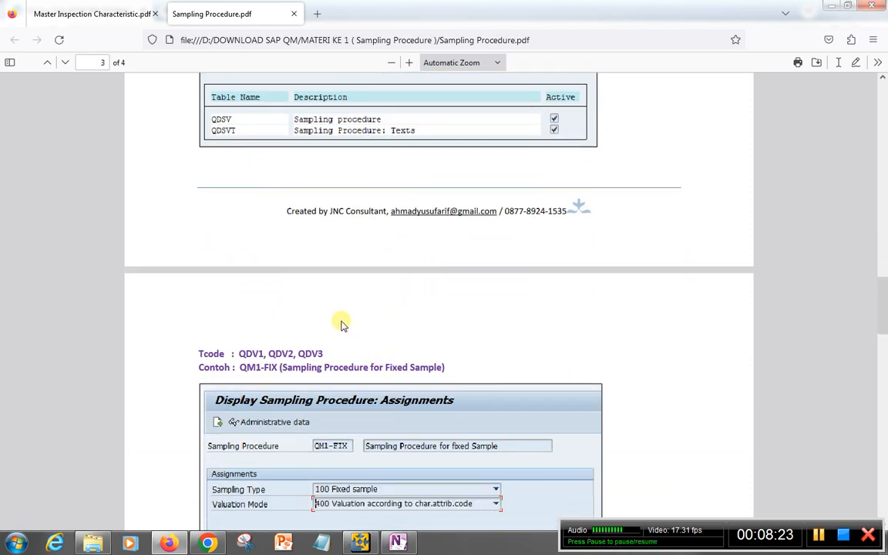
Review the QM1-FIX fixed sample procedure example through its special conditions and sample size, and return to the document's beginning
scroll(342, 324, down, 3)
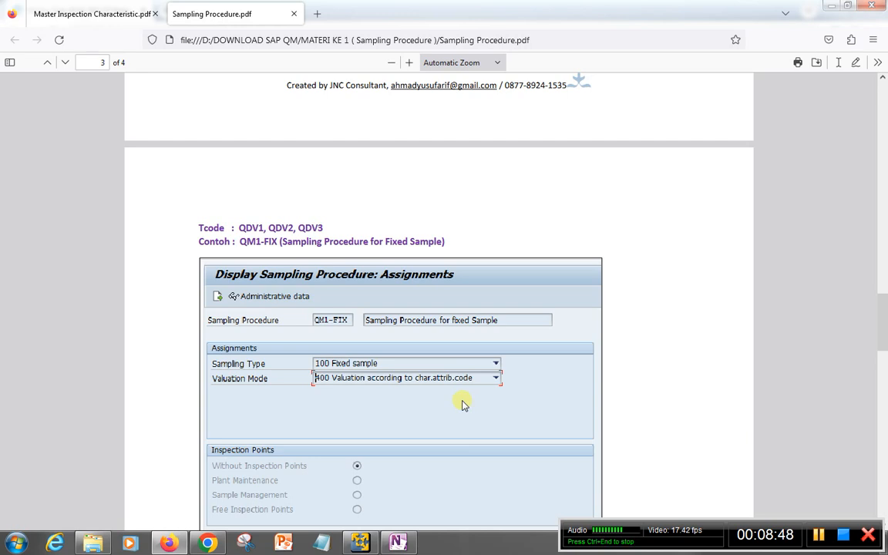
scroll(466, 407, down, 2)
scroll(343, 408, down, 6)
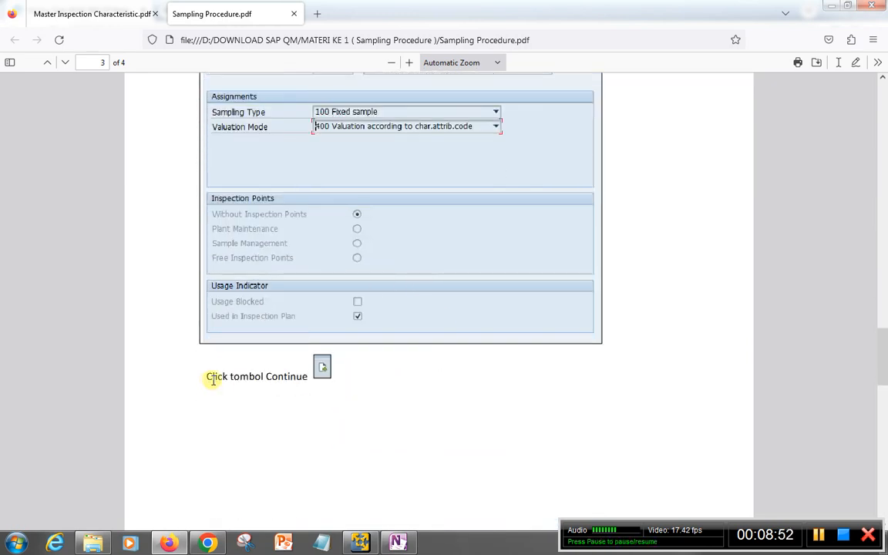
scroll(329, 385, down, 9)
scroll(326, 392, down, 6)
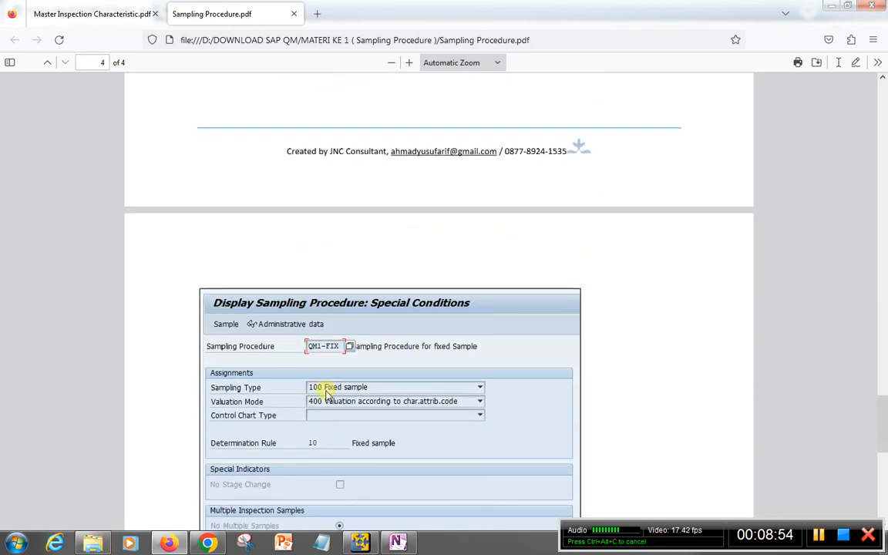
scroll(327, 392, down, 4)
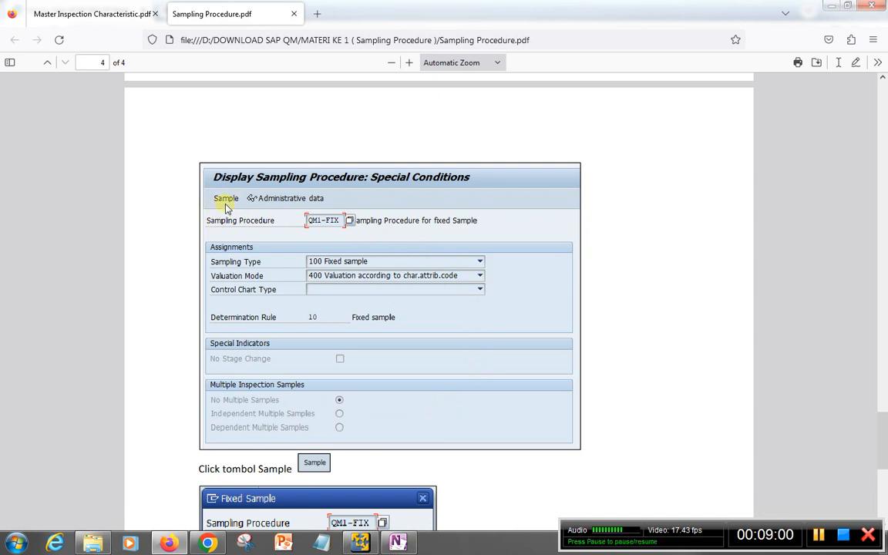
scroll(353, 347, down, 3)
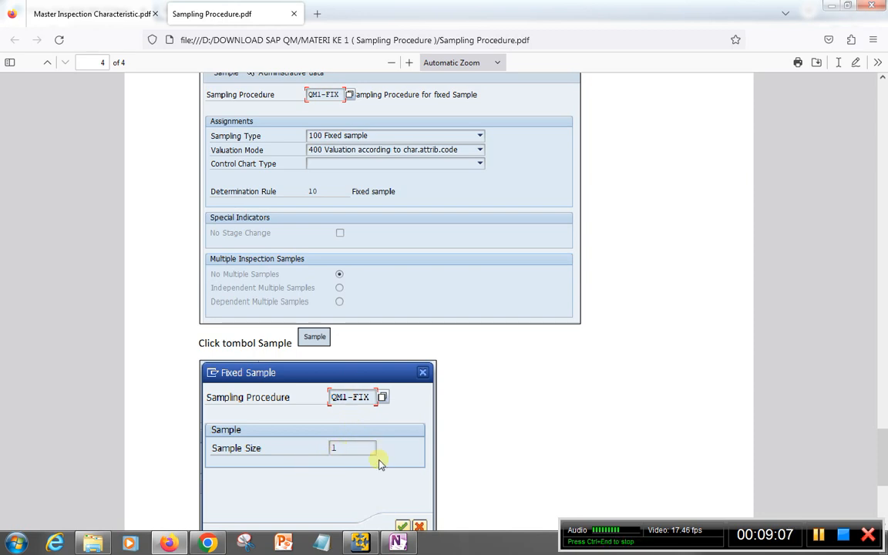
scroll(340, 459, down, 3)
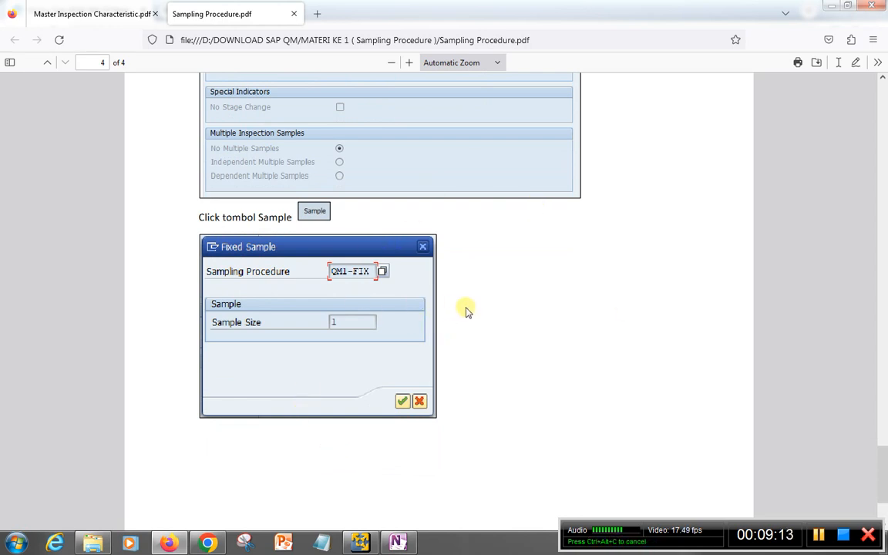
scroll(450, 312, down, 3)
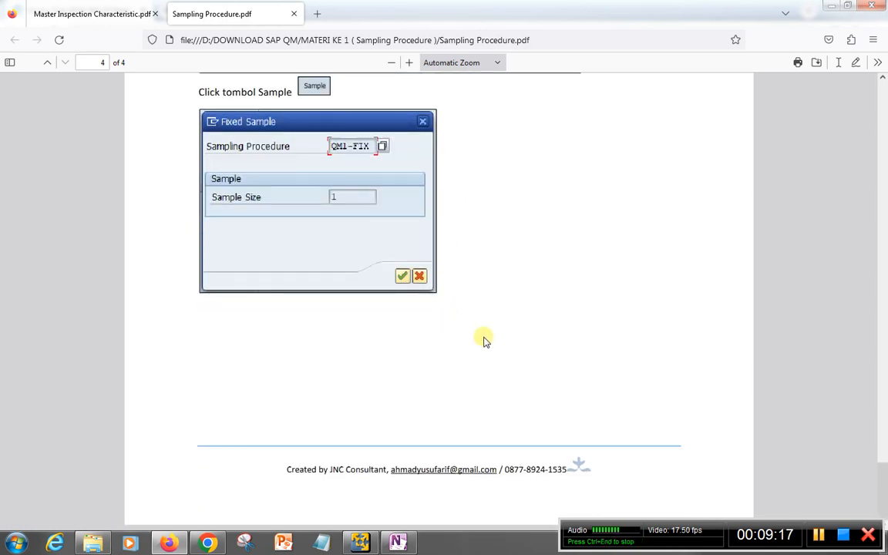
scroll(483, 340, down, 3)
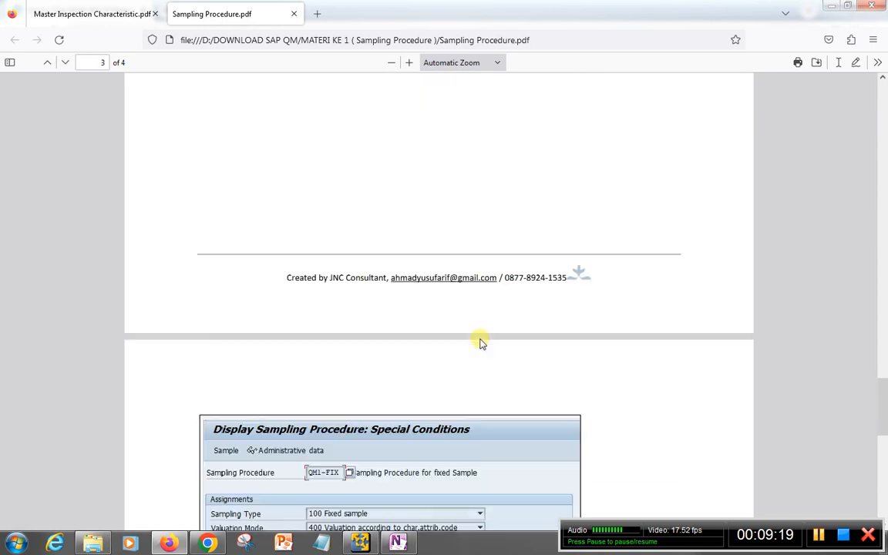
scroll(481, 340, down, 3)
scroll(481, 340, up, 15)
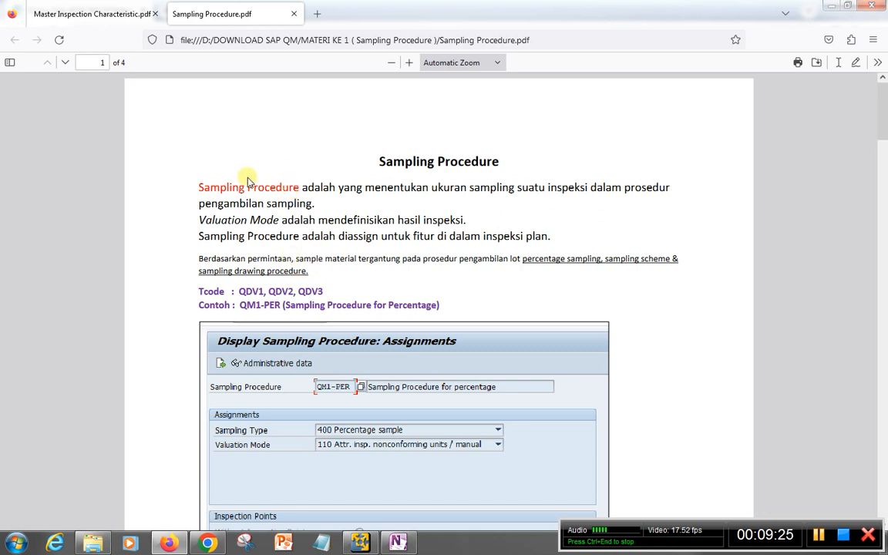
Switch to the IDESECC6 virtual machine in VMware Player, and enlarge and reposition the SAP Easy Access window within its desktop
click(360, 542)
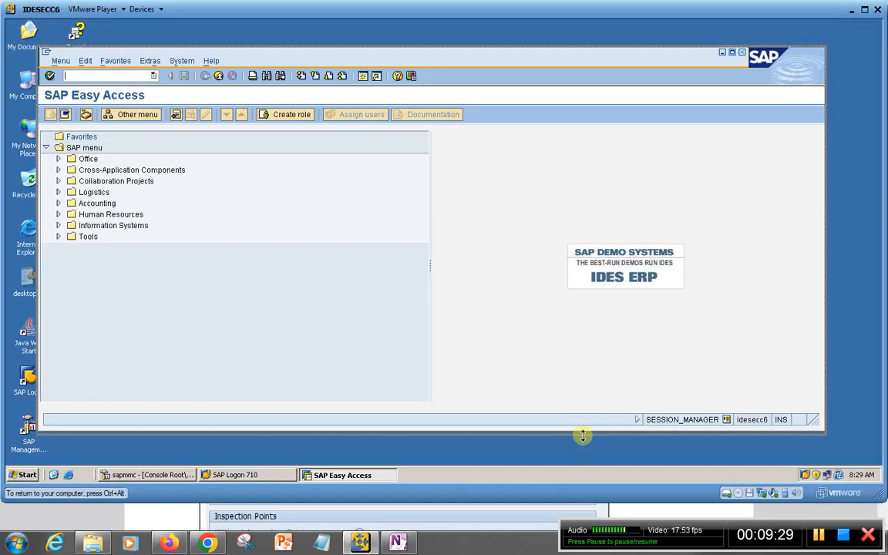
drag(580, 433, 584, 460)
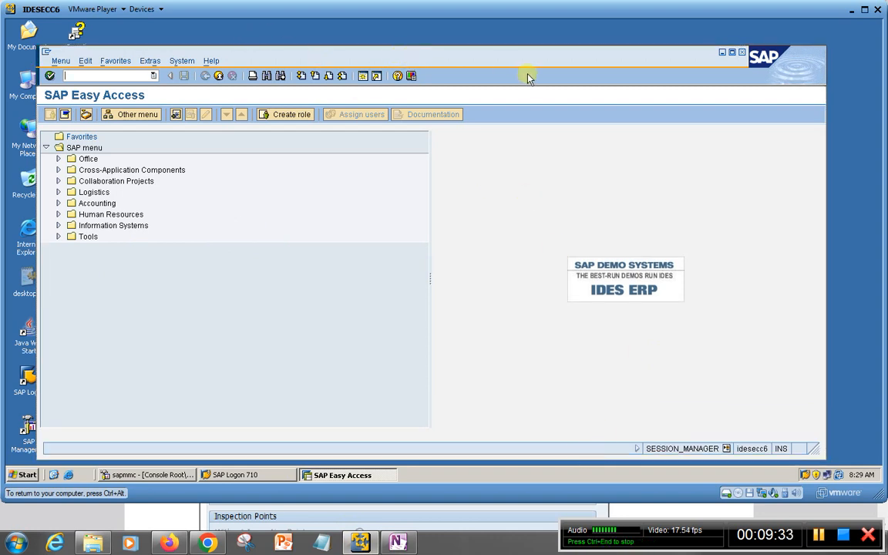
drag(537, 60, 531, 53)
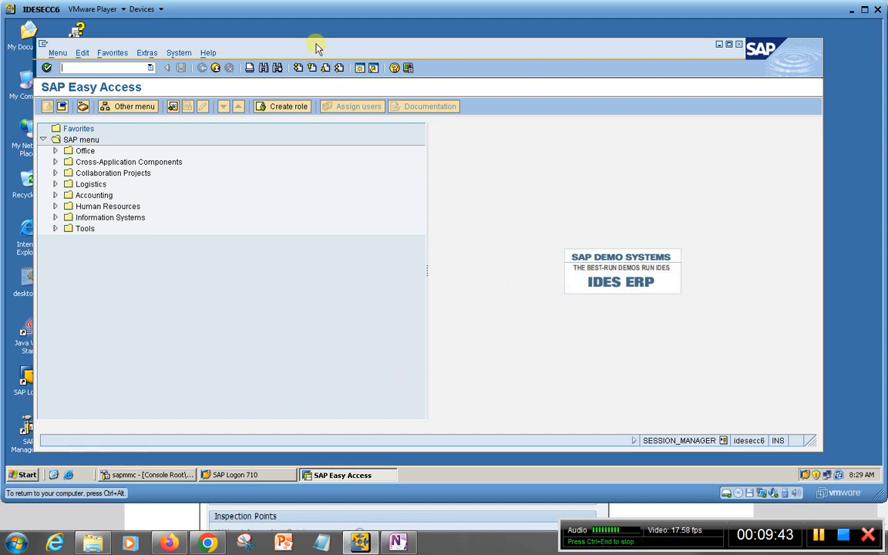
drag(316, 48, 316, 43)
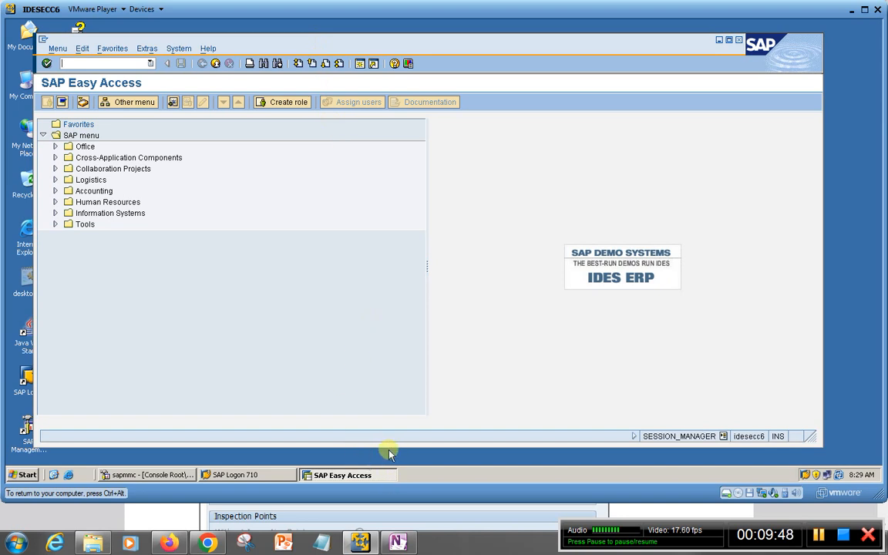
drag(389, 444, 394, 456)
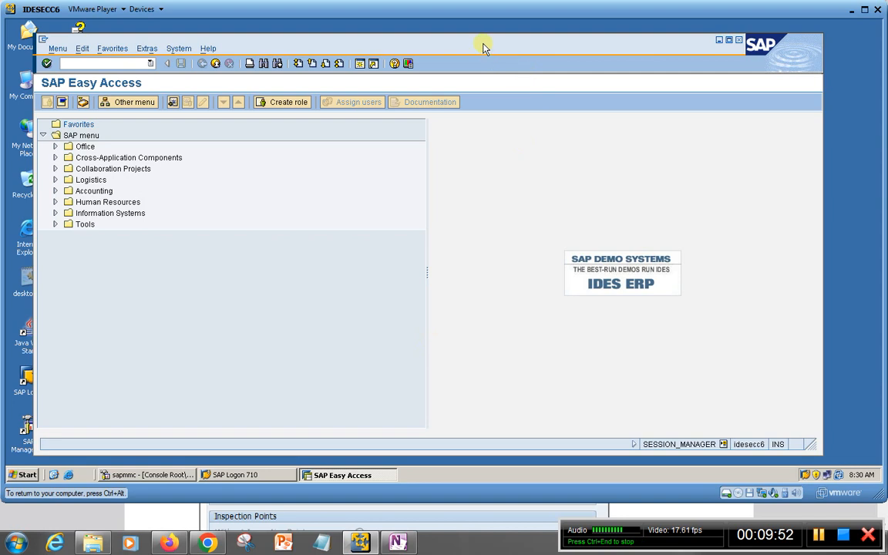
drag(484, 48, 479, 47)
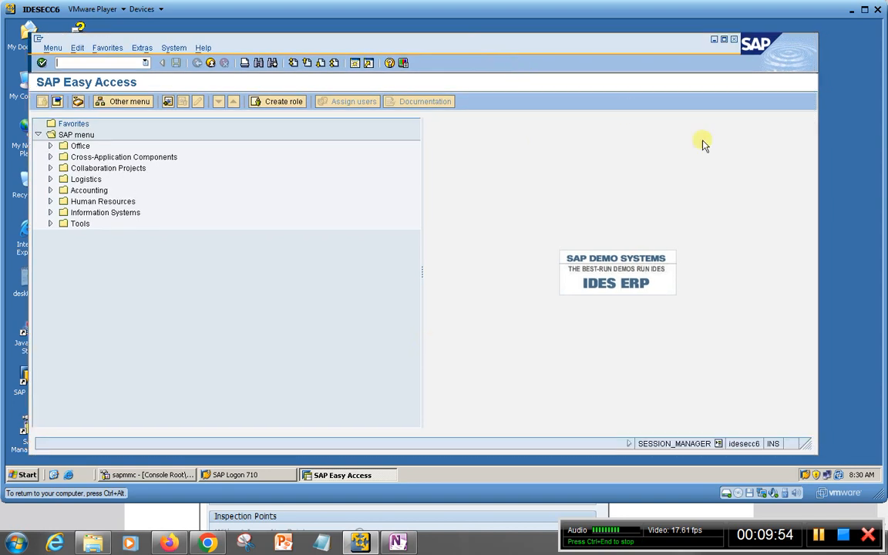
drag(817, 236, 851, 234)
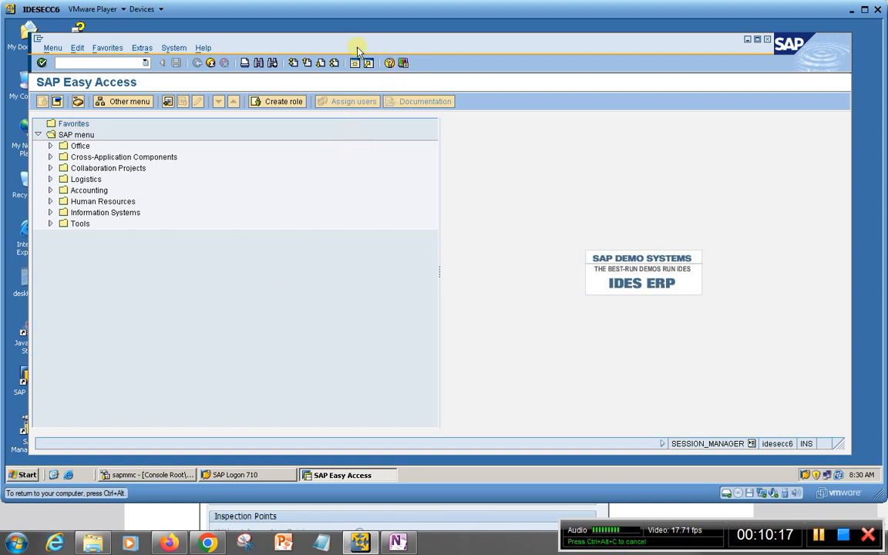
drag(342, 44, 344, 50)
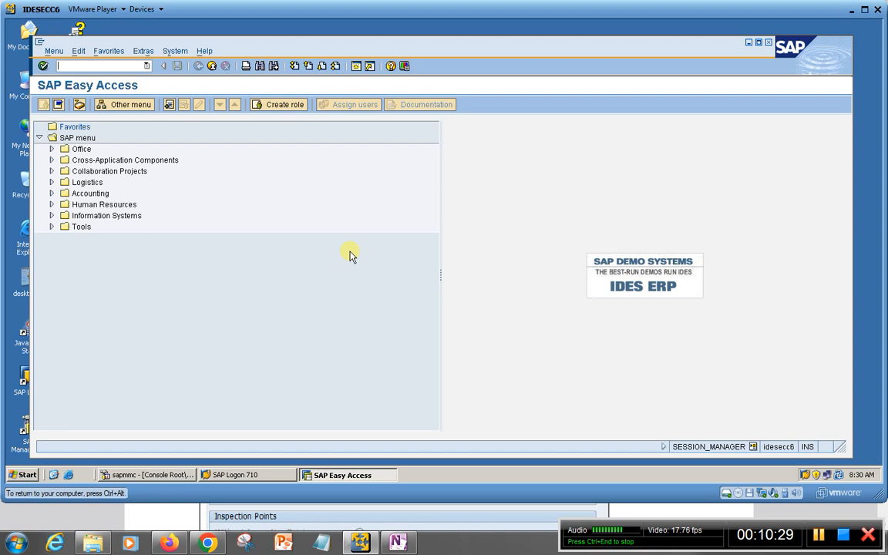
Switch to Windows Explorer, go to the New Volume (D:) drive and check its used and free space in the properties
click(96, 544)
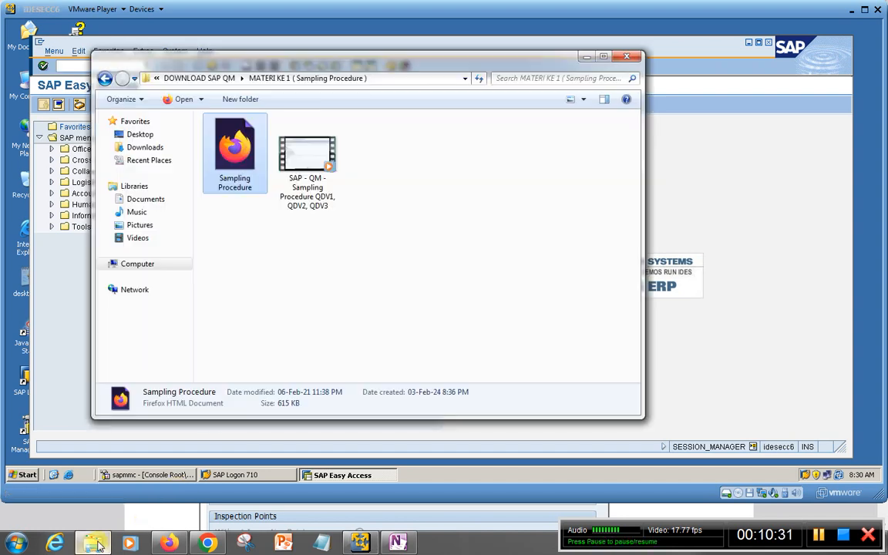
click(201, 79)
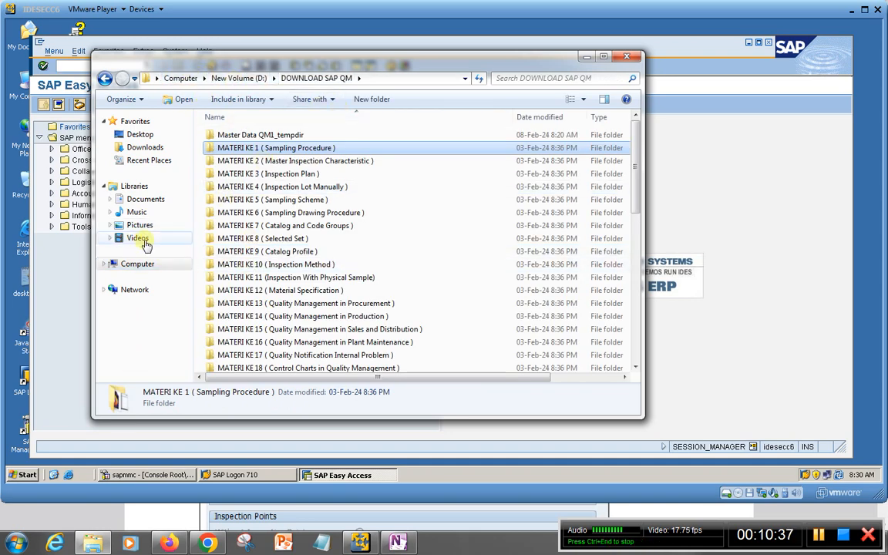
click(166, 264)
double_click(397, 154)
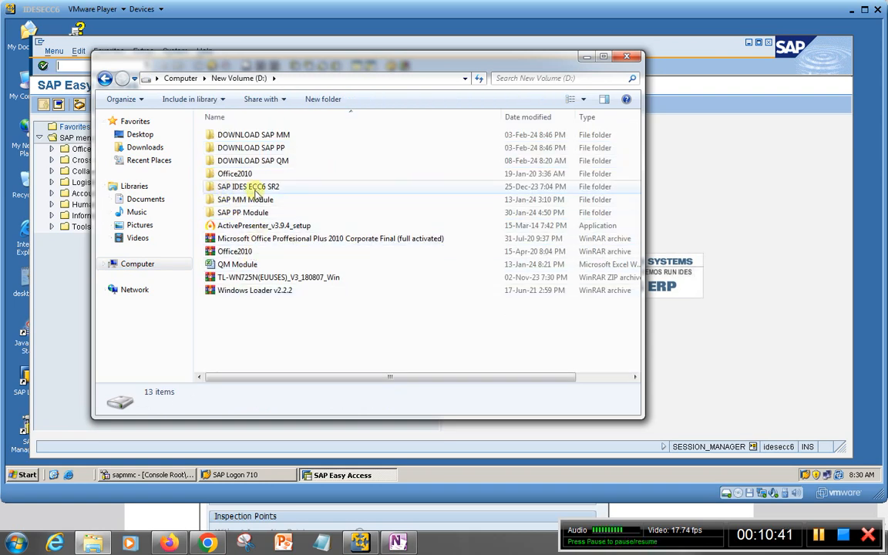
right_click(293, 188)
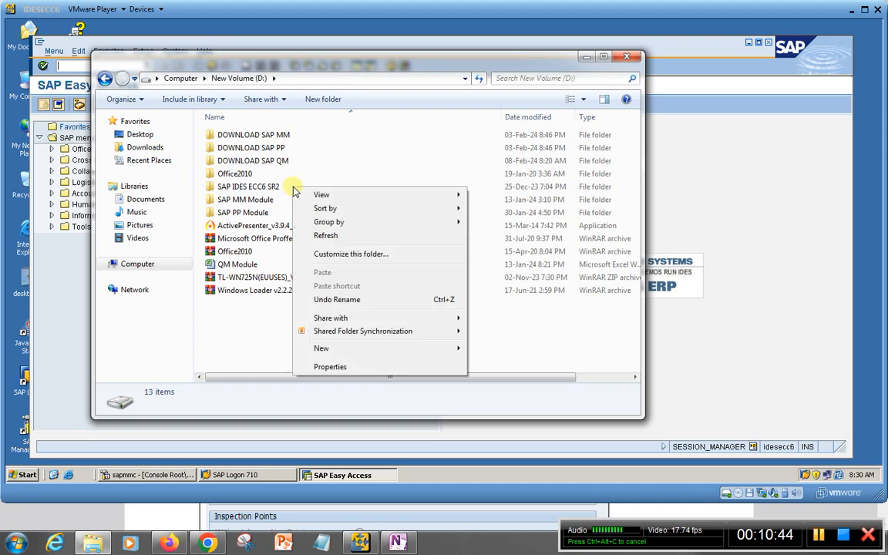
click(328, 366)
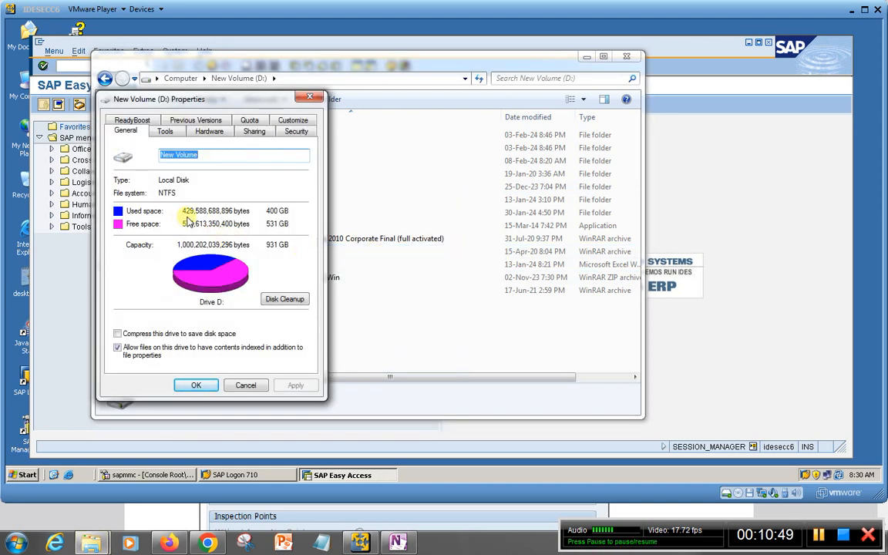
click(240, 385)
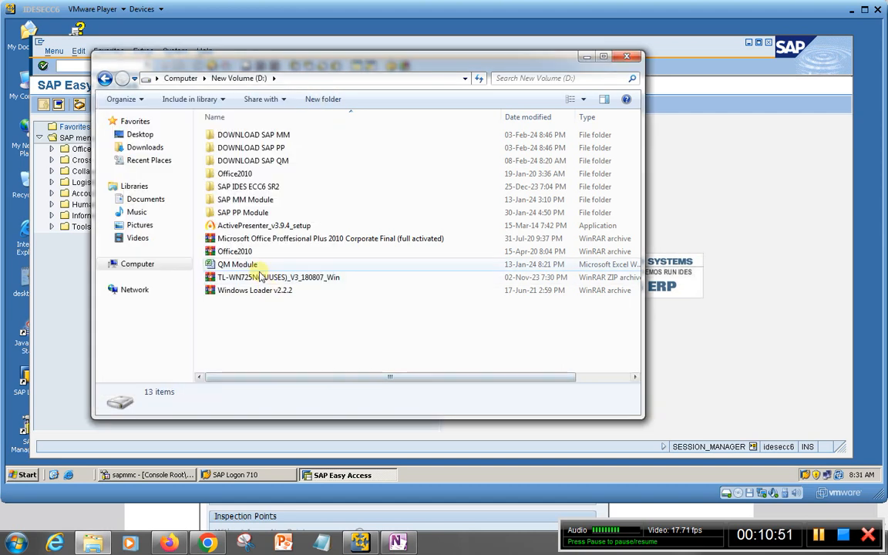
Check the size of the SAP IDES ECC6 SR2 folder on drive D: in its properties
click(248, 188)
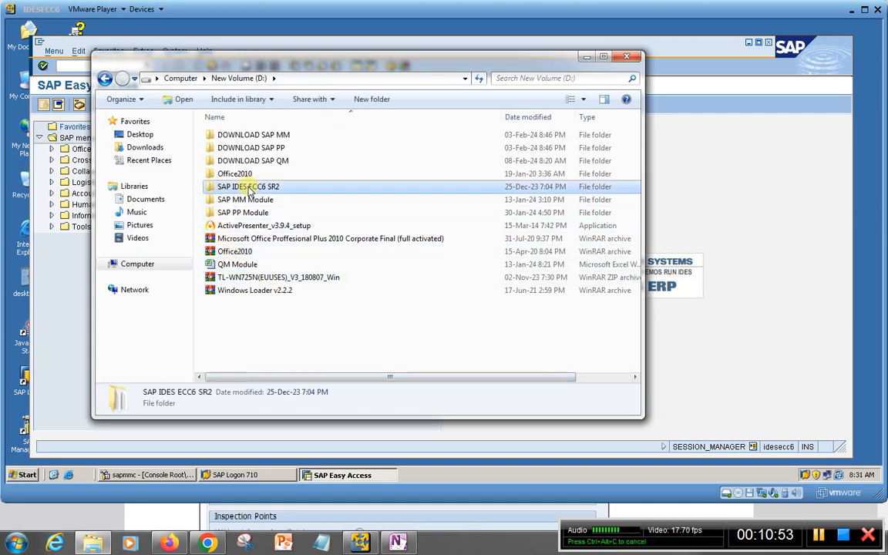
right_click(249, 188)
click(288, 433)
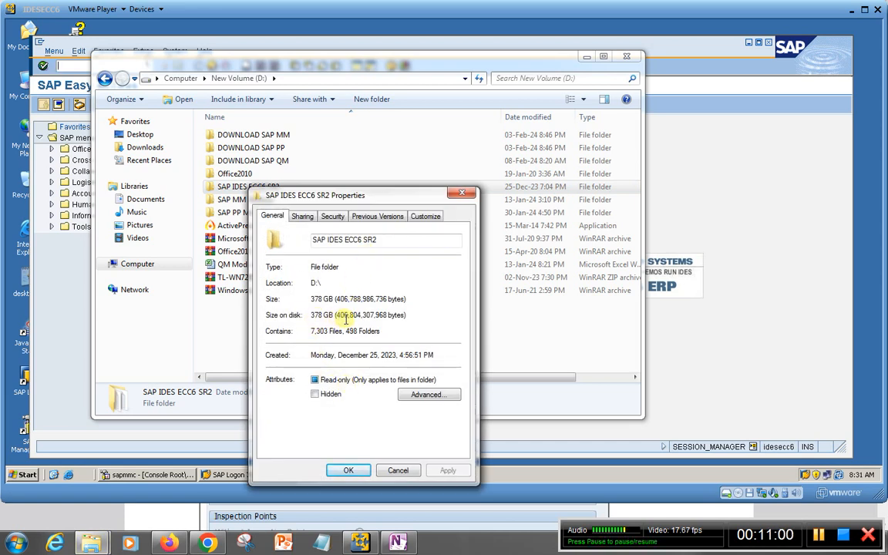
click(345, 470)
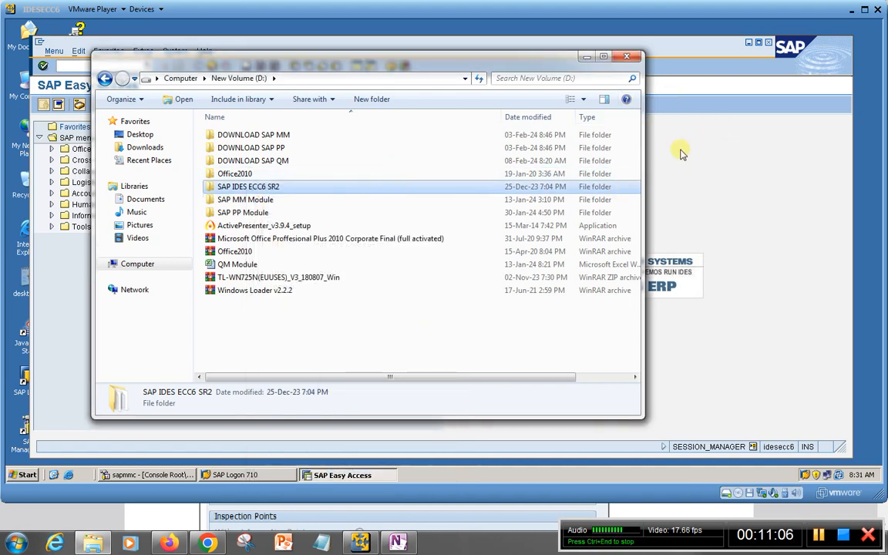
Close the Windows Explorer window and nudge the SAP Easy Access window slightly upward within the virtual machine's desktop
click(626, 56)
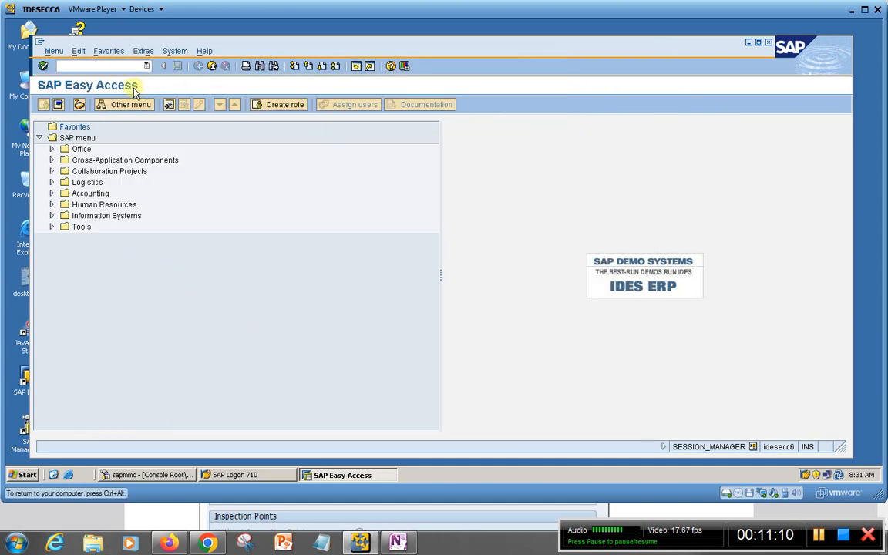
click(98, 69)
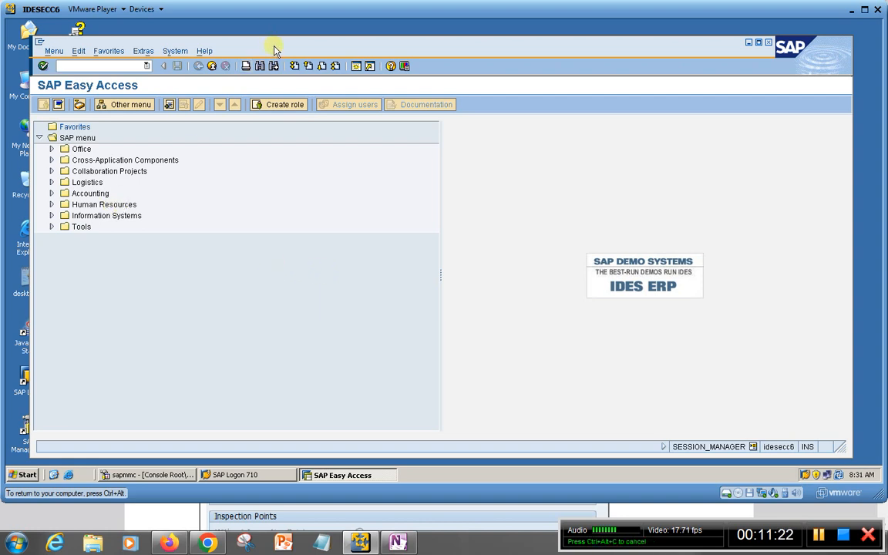
drag(274, 44, 275, 38)
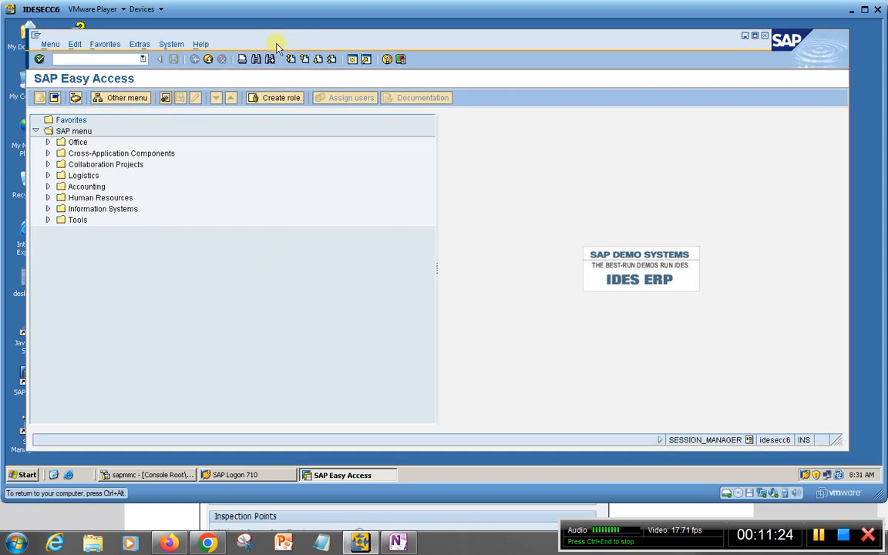
Switch to Notepad, shrink its window, write down the contact's phone number and name, and minimize the note
click(324, 540)
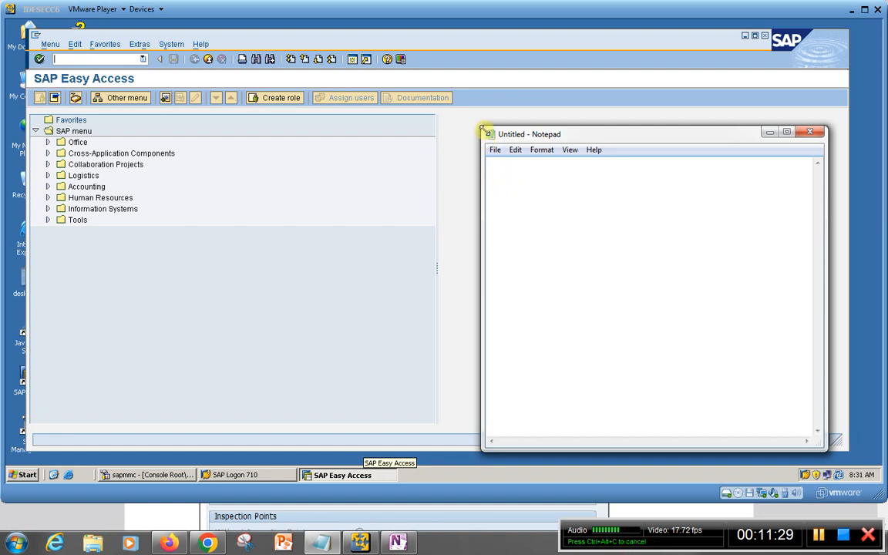
drag(480, 125, 517, 173)
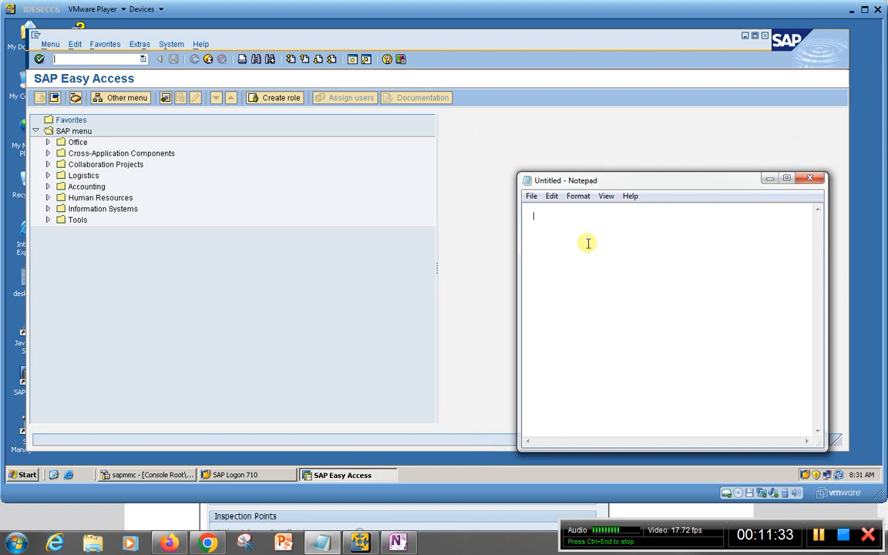
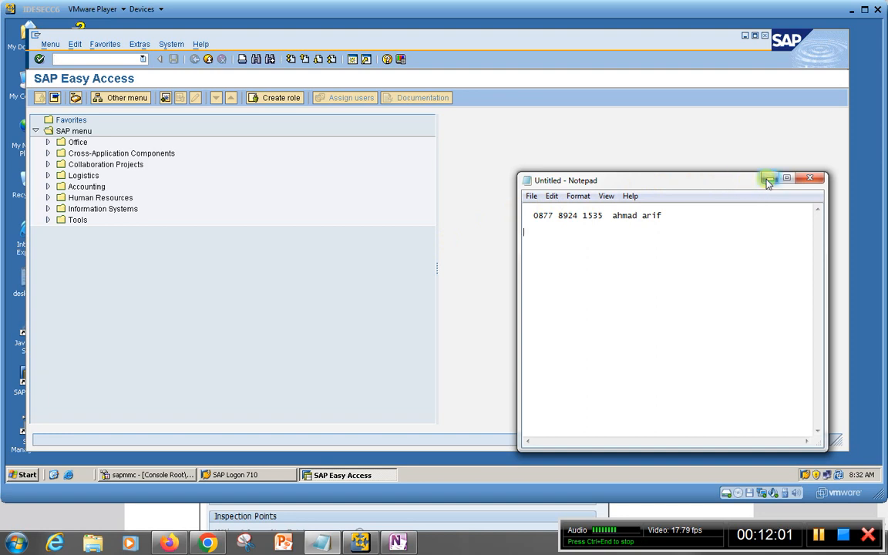
drag(694, 179, 692, 185)
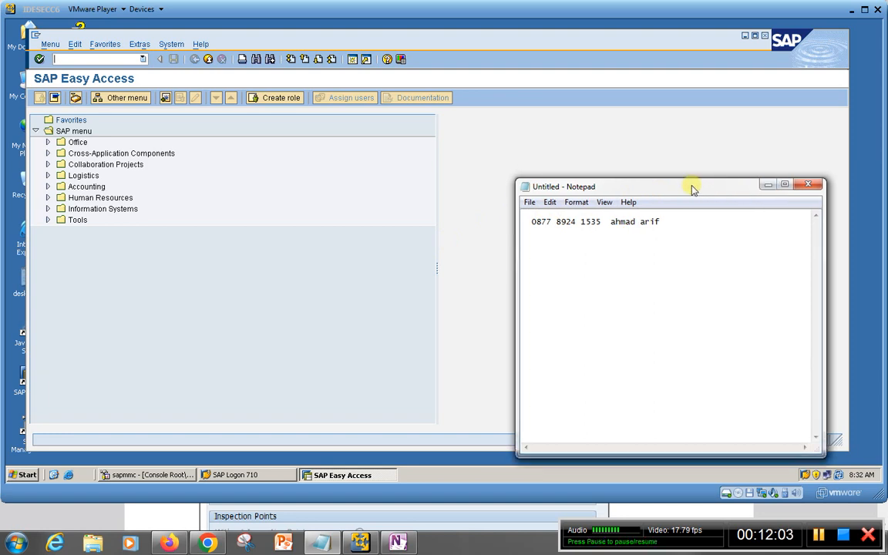
click(762, 186)
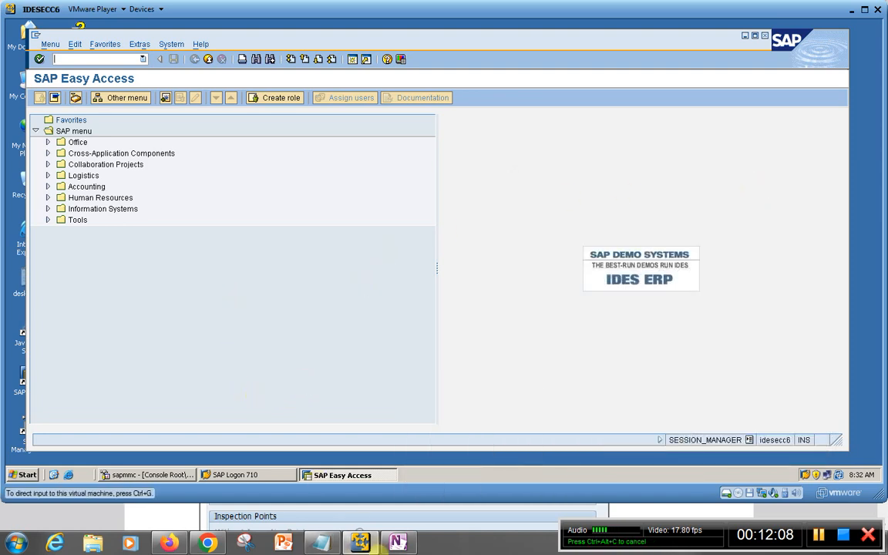
Look up the sampling procedure creation code in the OneNote page and start transaction QDV1 in SAP
click(399, 542)
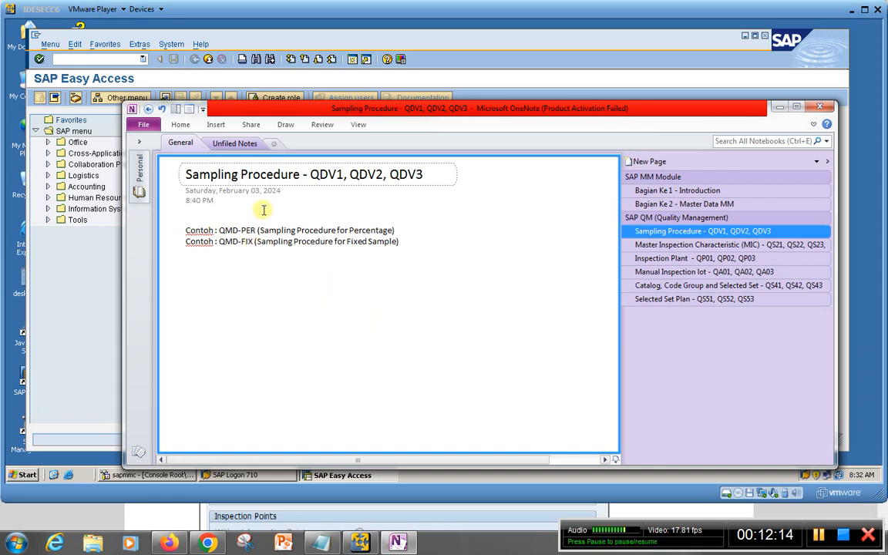
drag(309, 175, 345, 172)
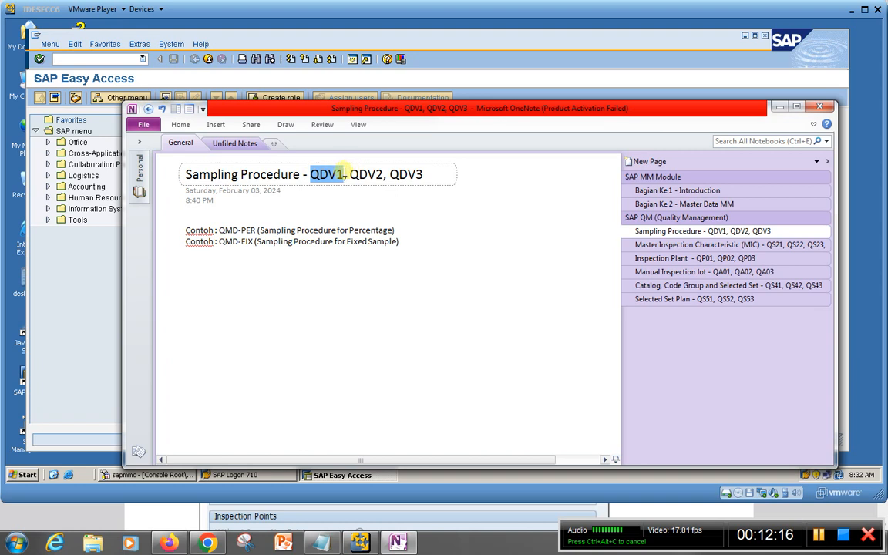
click(117, 241)
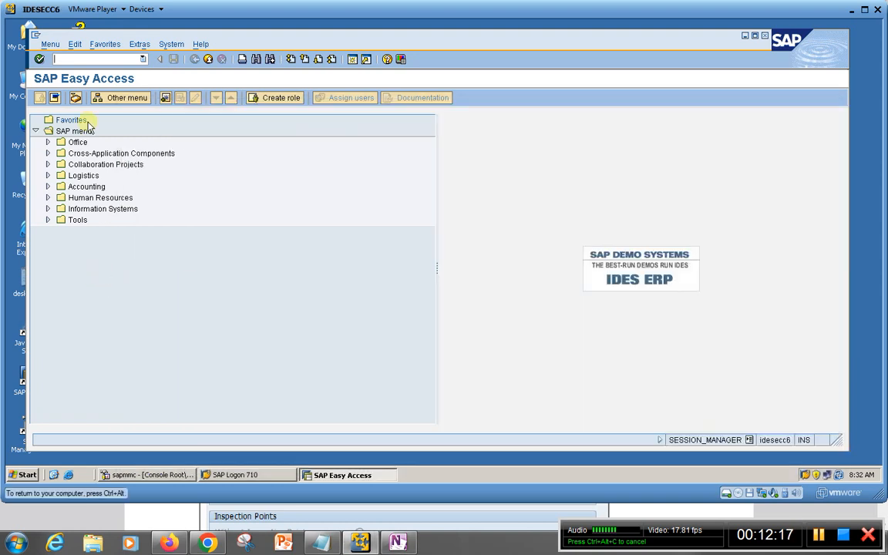
click(60, 56)
text(qdv)
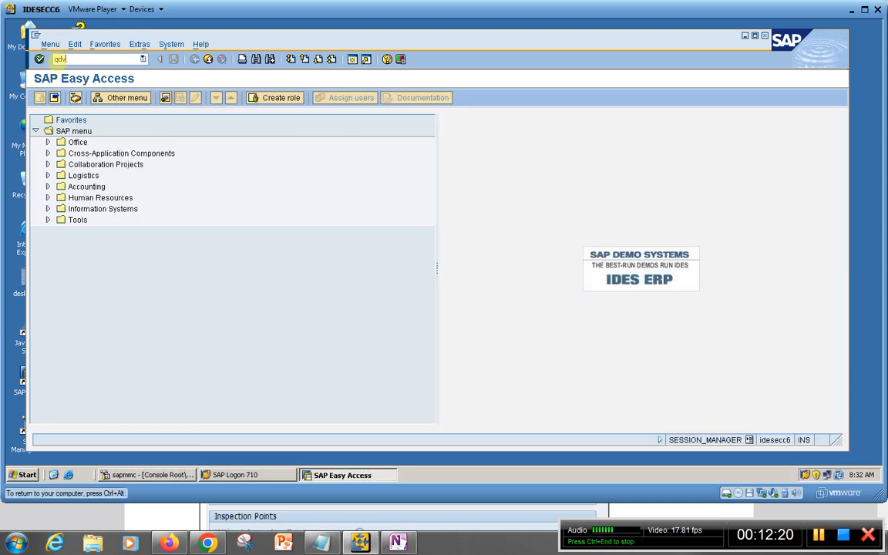
text(1)
key(Return)
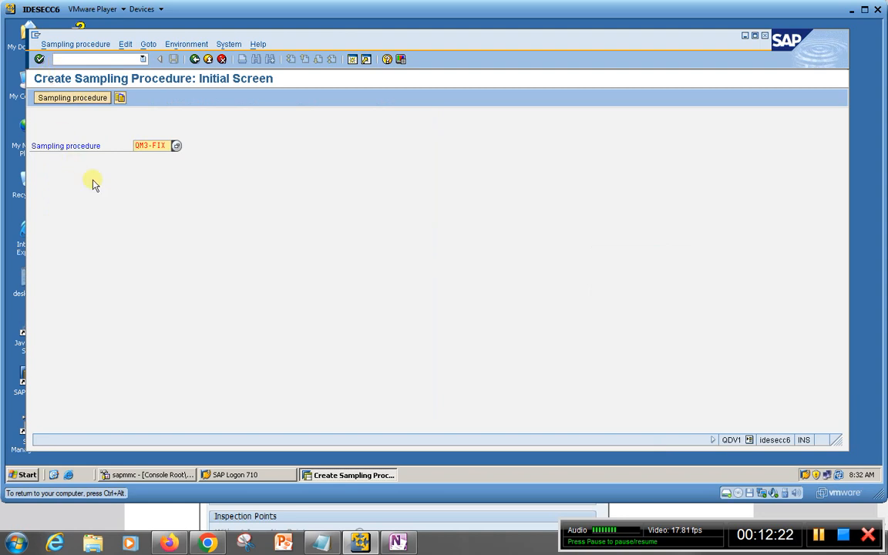
Replace the prefilled sampling procedure name with QMD-PER, copied from the OneNote page, and open its assignments
click(134, 144)
key(Delete)
key(Delete)
key(Delete)
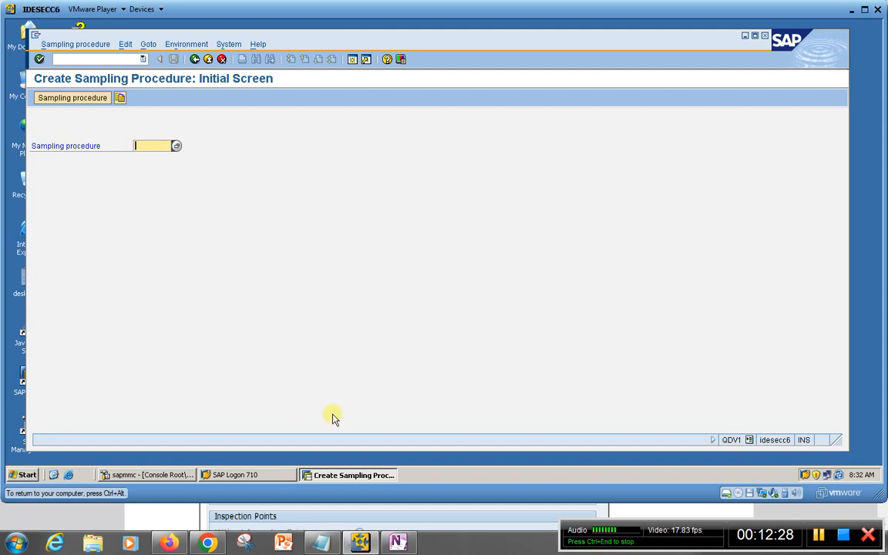
click(396, 543)
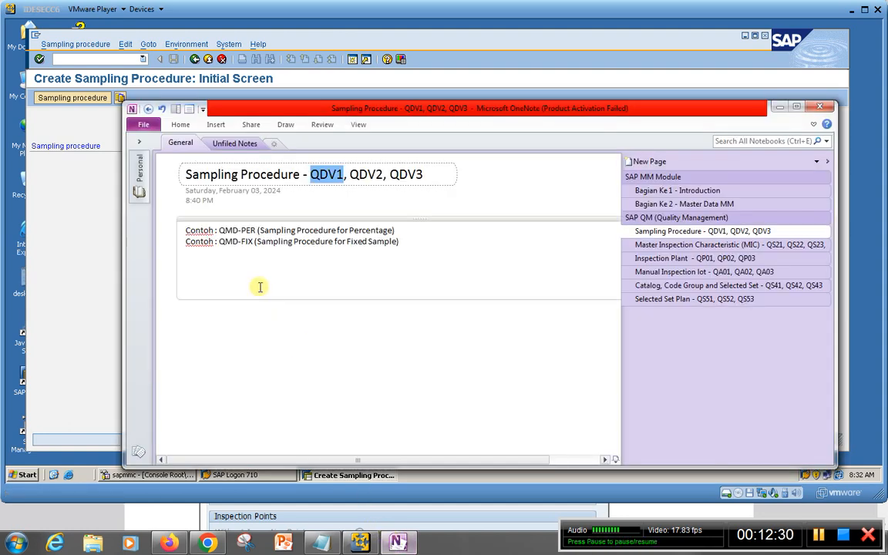
click(220, 231)
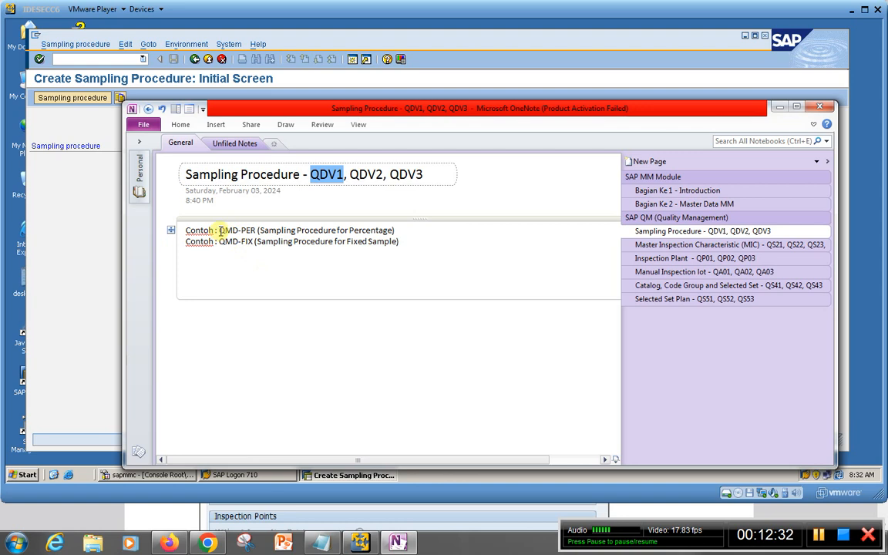
drag(219, 230, 252, 229)
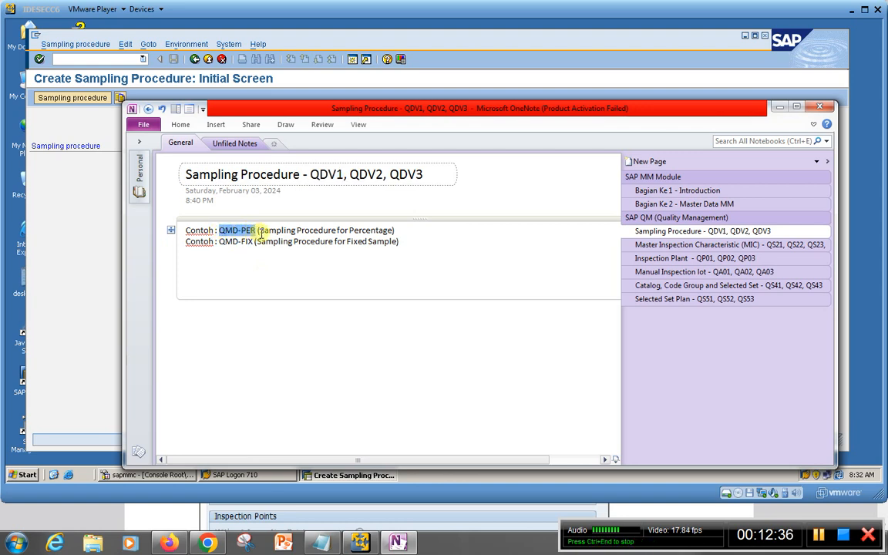
key(ctrl+c)
click(92, 159)
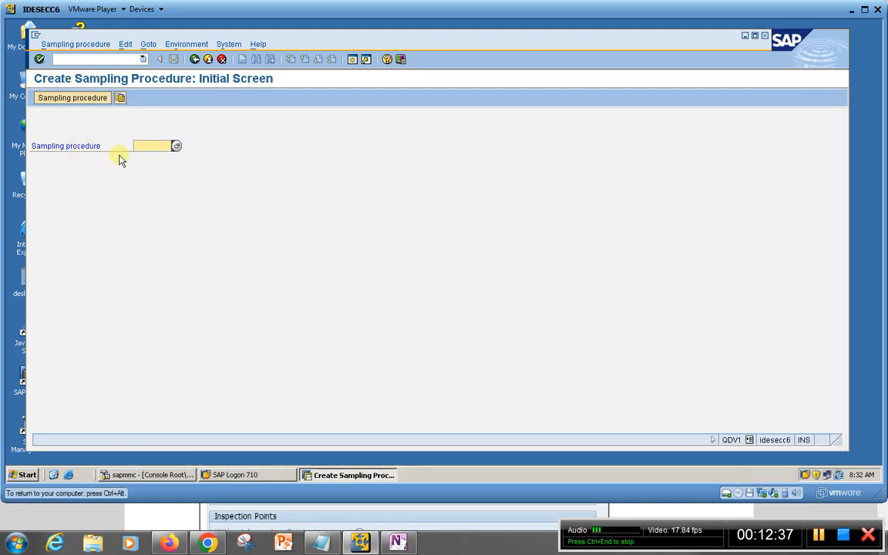
click(134, 147)
key(ctrl+v)
key(Return)
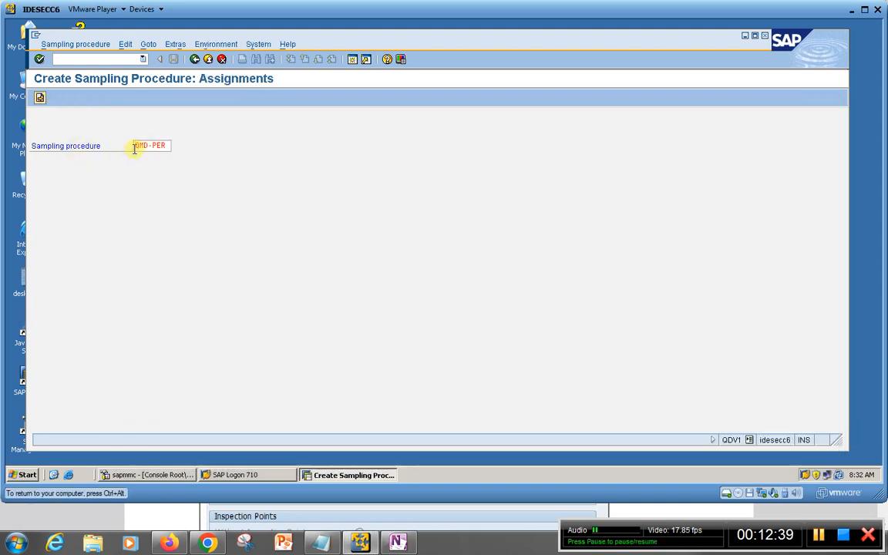
Enter "Sampling Procedure for Percentage" as the description of sampling procedure QMD-PER
text(S)
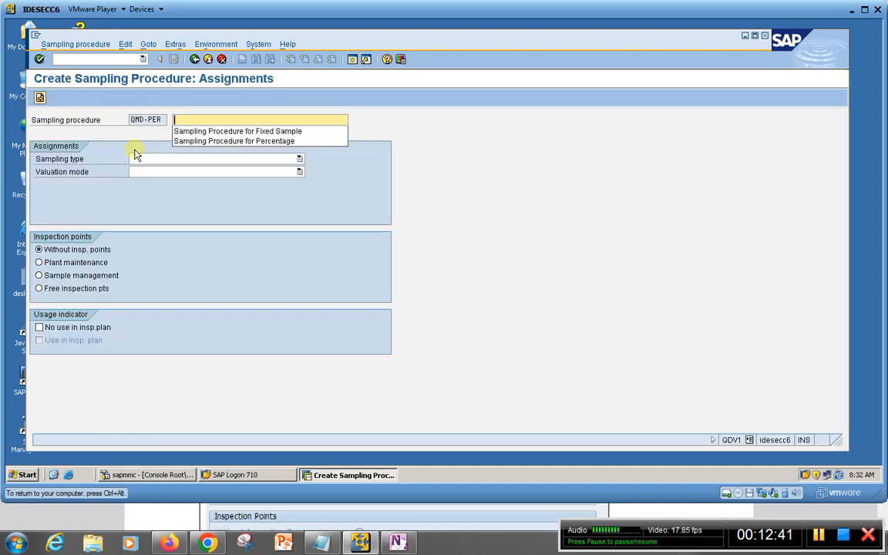
key(Down)
key(Down)
key(Return)
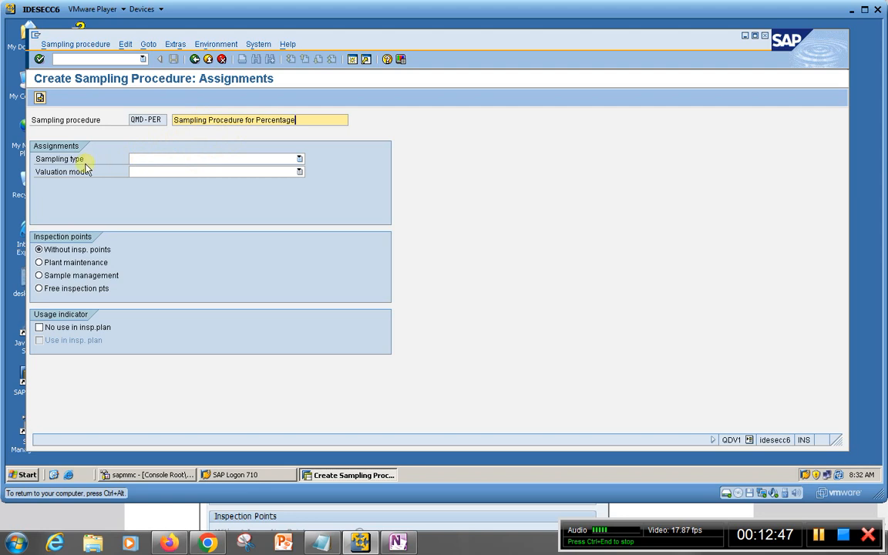
Assign sampling type 400 Sample percentage and, after consulting the Sampling Procedure PDF in Firefox, valuation mode 110 Attr. insp. nonconforming units / manual
click(299, 159)
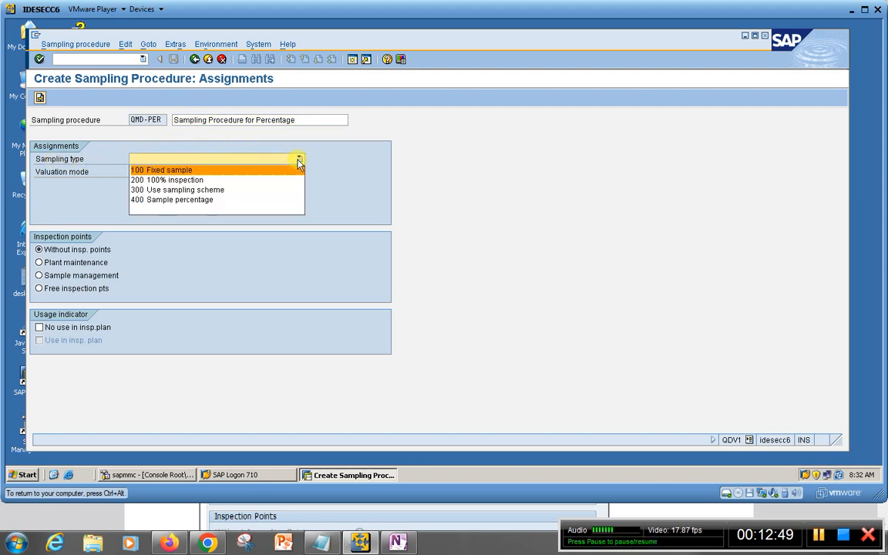
click(182, 201)
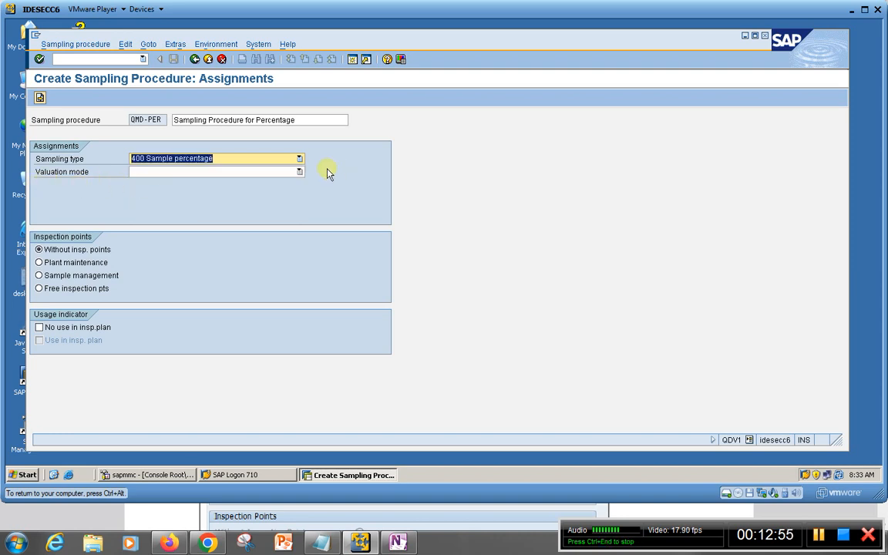
click(299, 172)
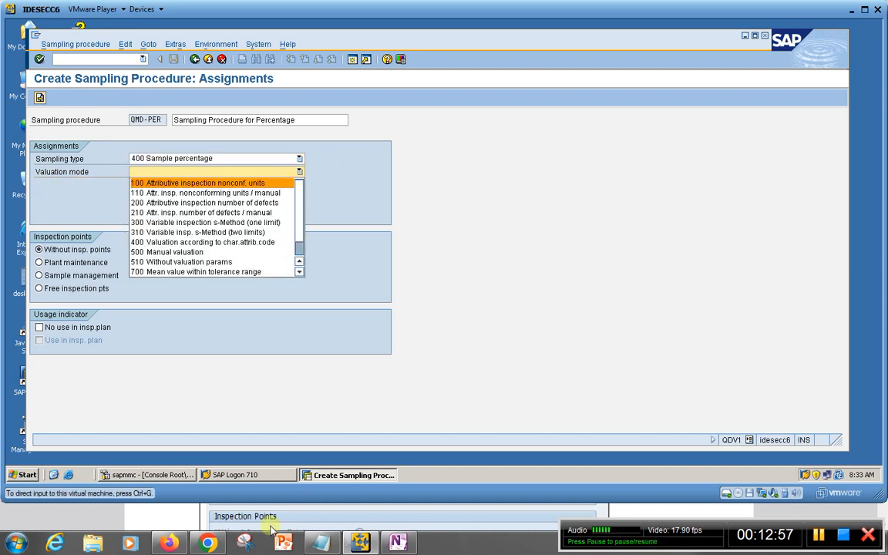
click(170, 543)
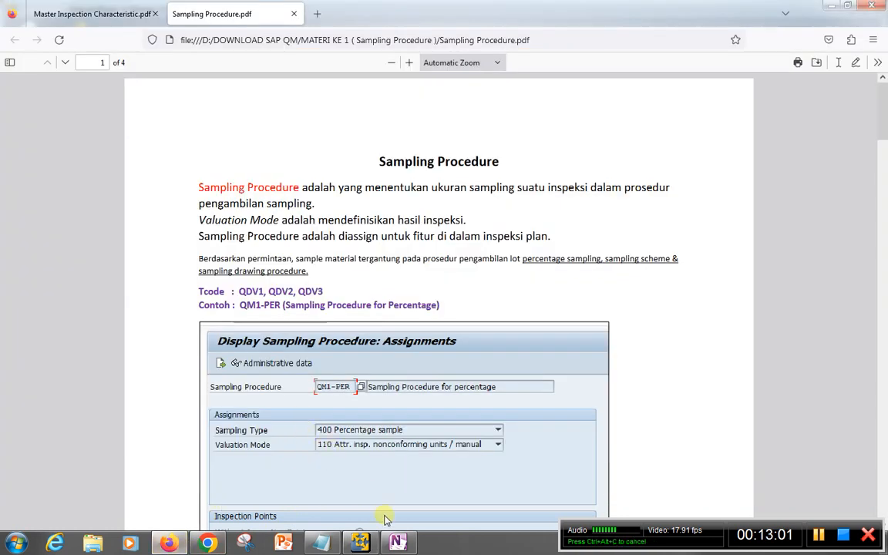
click(360, 543)
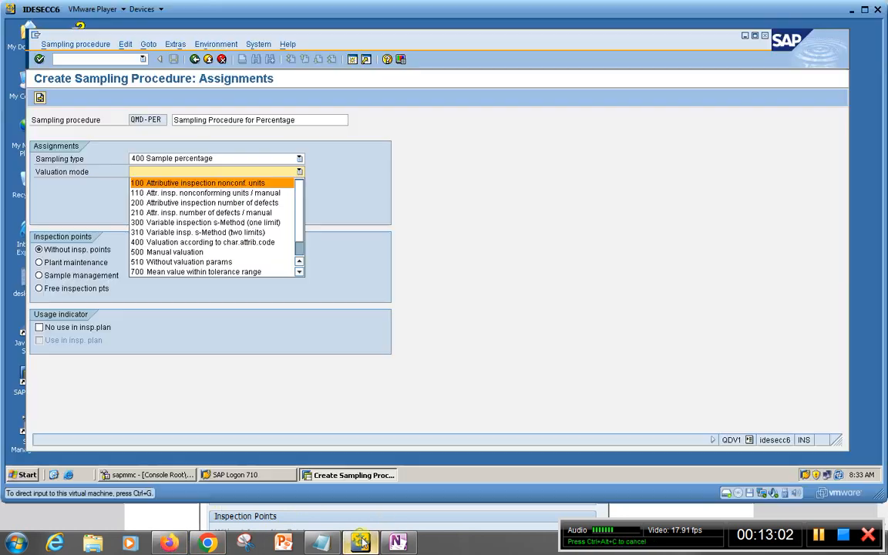
click(174, 192)
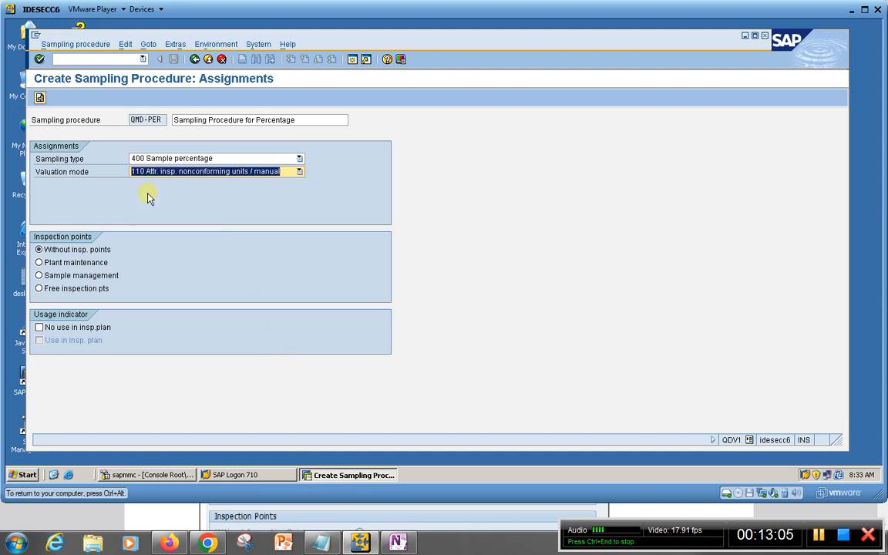
Define the percentage sample with a size of 10% of the lot and an acceptance number of 2%, and save the sampling procedure
click(39, 99)
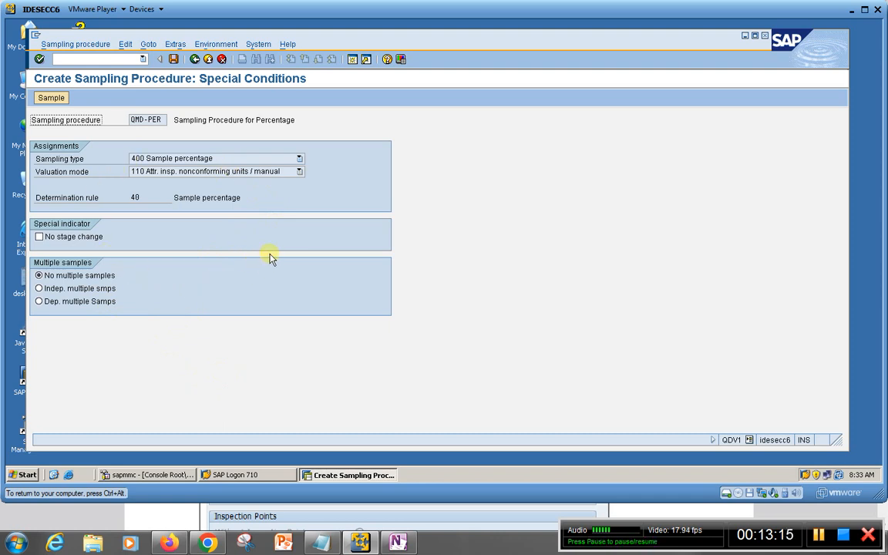
click(43, 101)
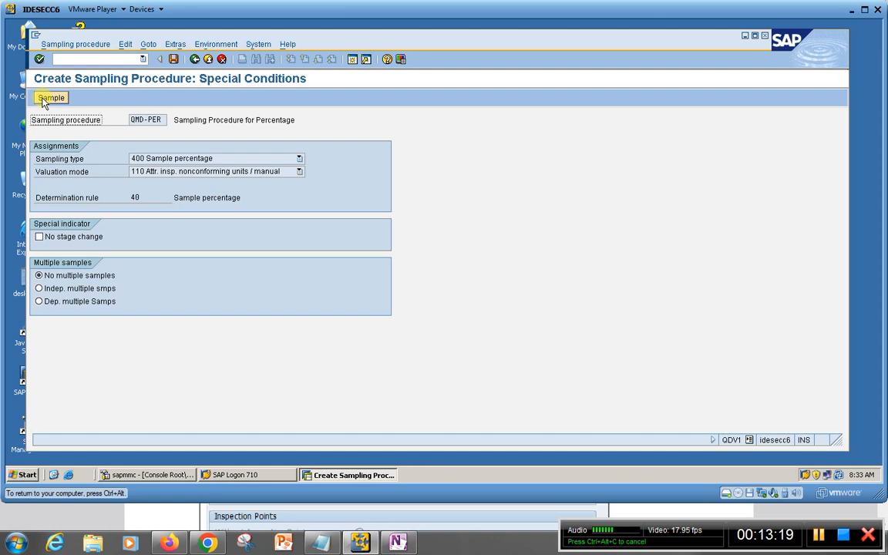
click(48, 98)
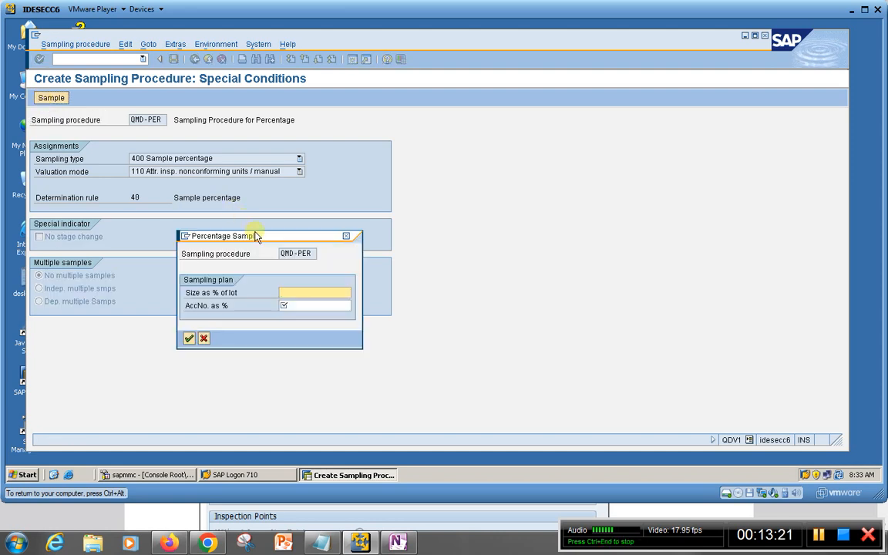
drag(258, 241, 281, 198)
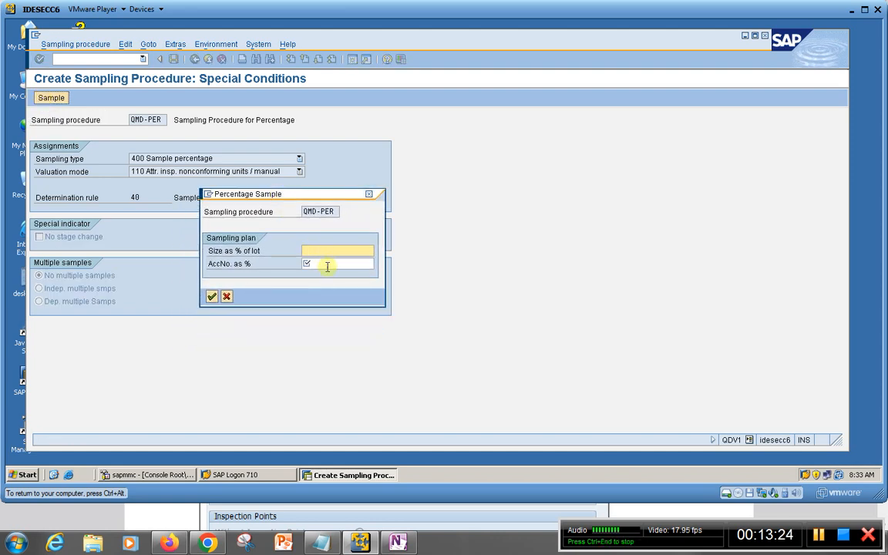
click(307, 263)
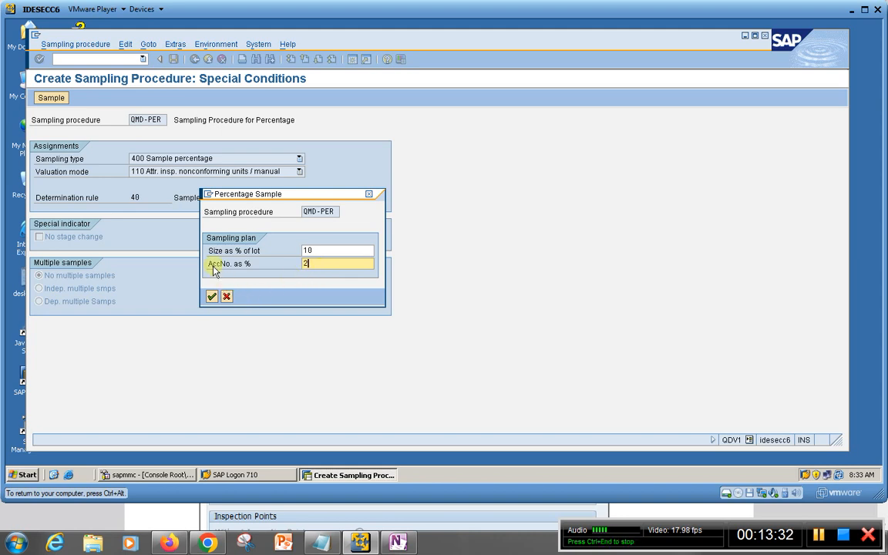
click(211, 296)
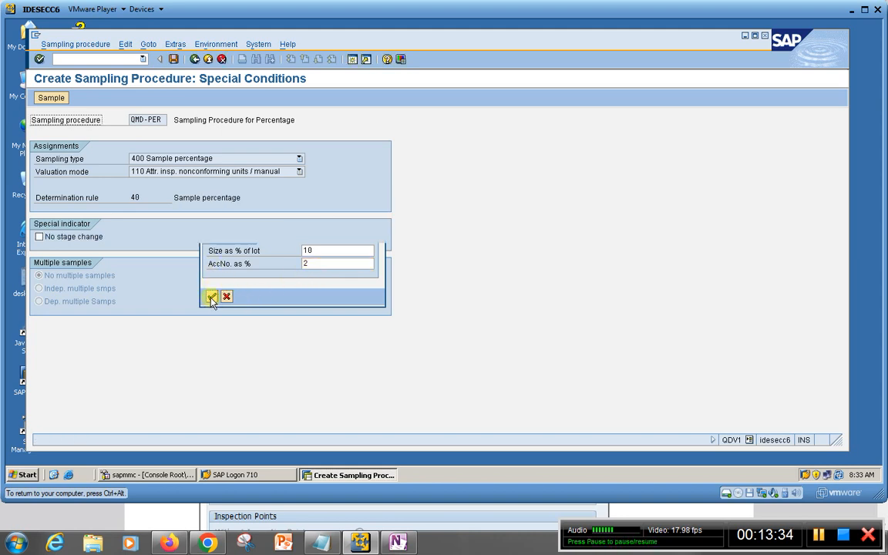
click(173, 58)
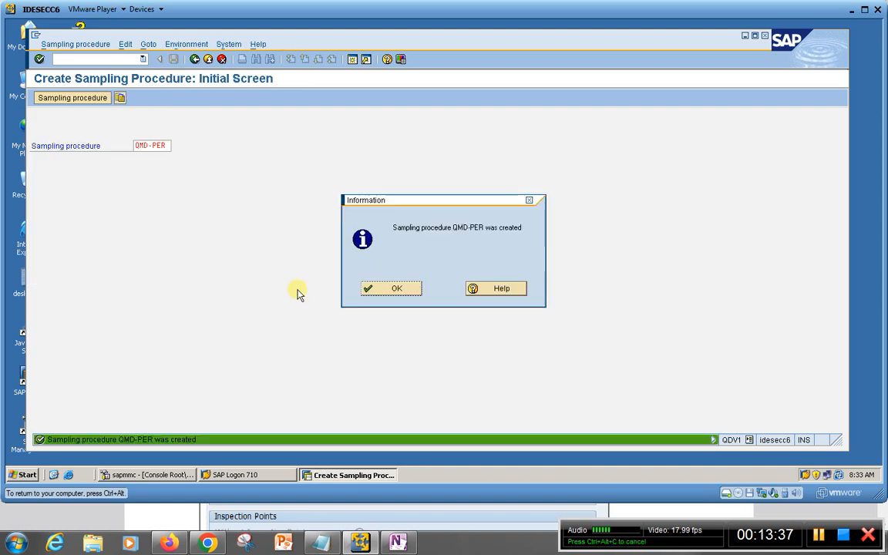
click(385, 289)
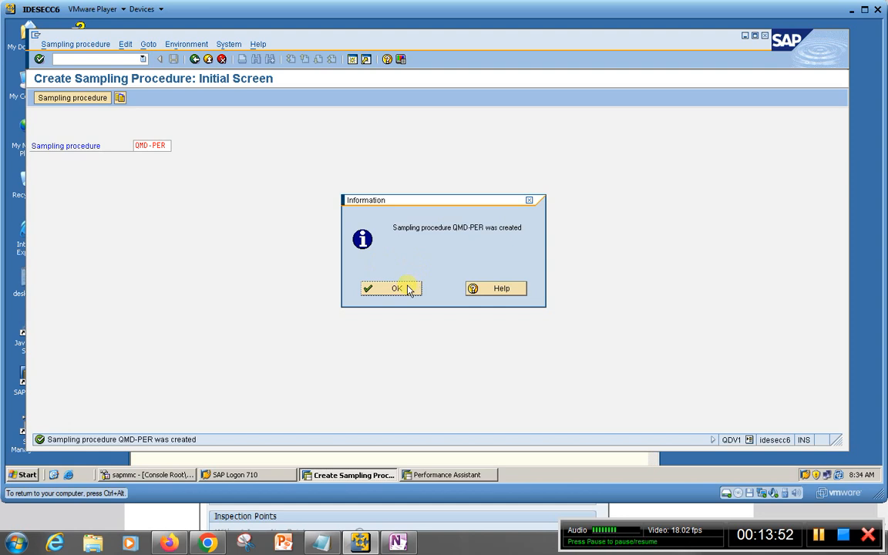
Acknowledge the creation of QMD-PER and restart transaction QDV1 for a new sampling procedure
click(410, 290)
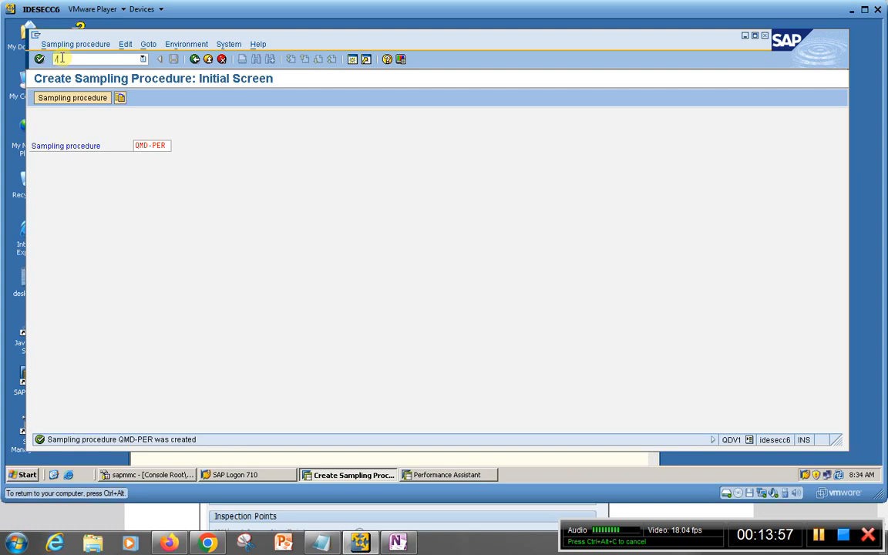
text(nqdv1)
key(Return)
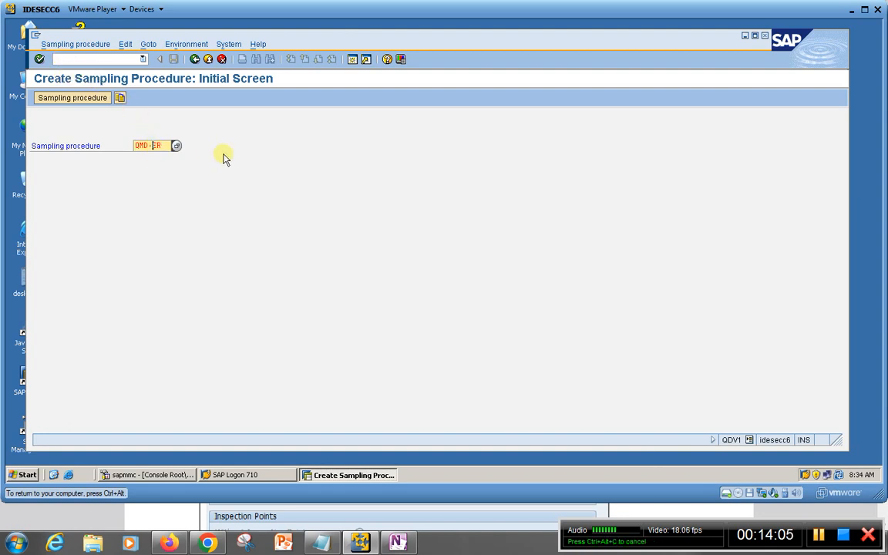
Name the new sampling procedure QMD-FIX, following the OneNote page, and describe it as "Sampling Procedure for Fixed Sample" in its assignments
click(398, 543)
click(399, 543)
text(QMD-)
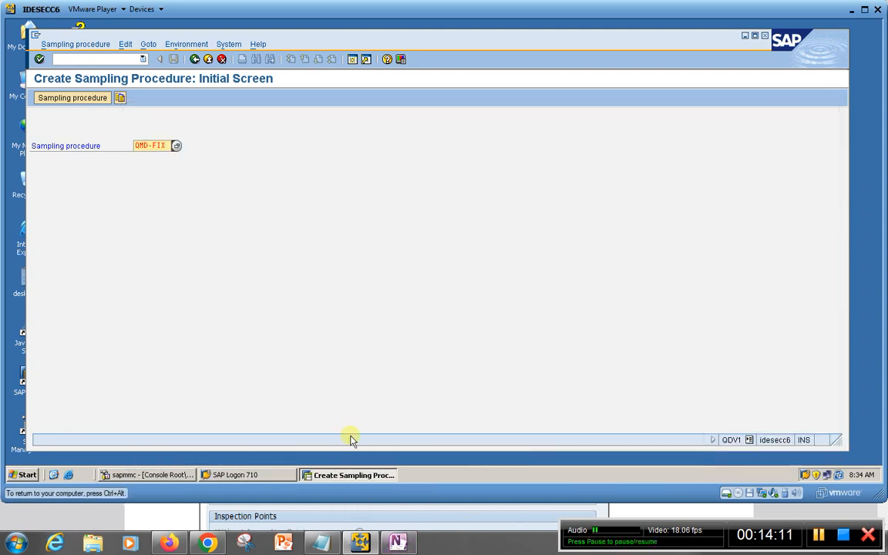
key(Return)
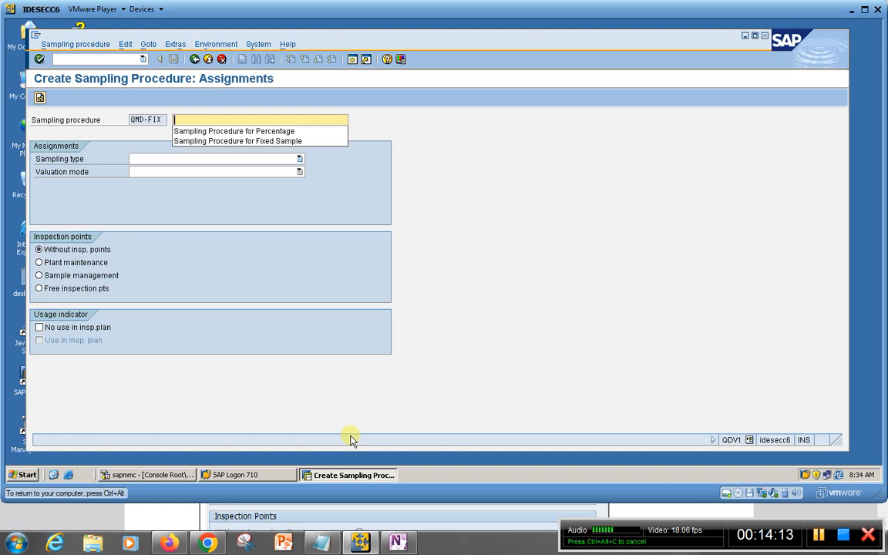
key(Down)
key(Down)
key(Return)
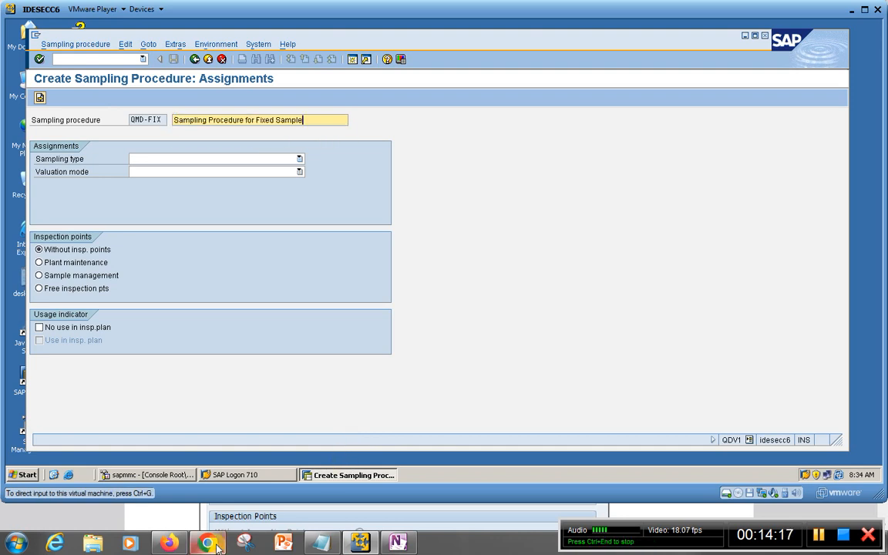
Following the Sampling Procedure PDF in Firefox, assign QMD-FIX sampling type 100 Fixed sample and valuation mode 400 Valuation according to char.attrib.code
key(alt+Tab)
scroll(347, 372, down, 15)
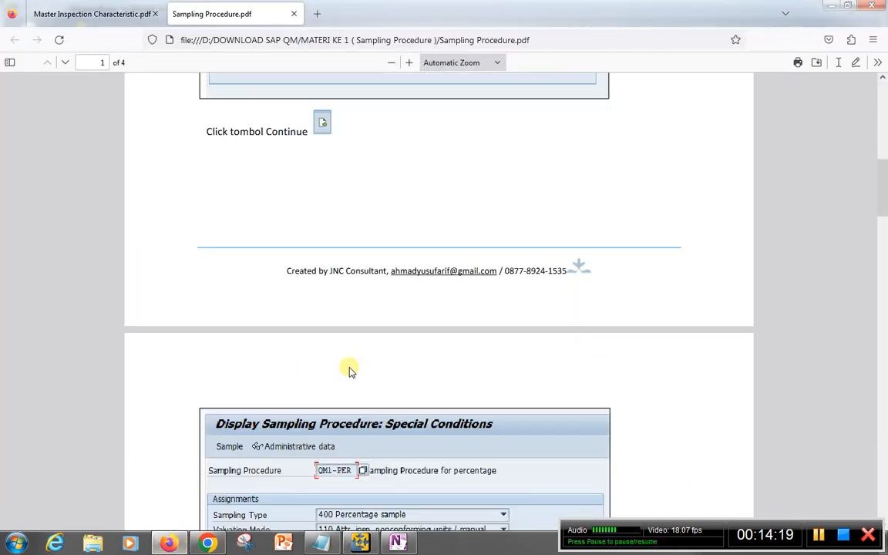
scroll(348, 377, up, 3)
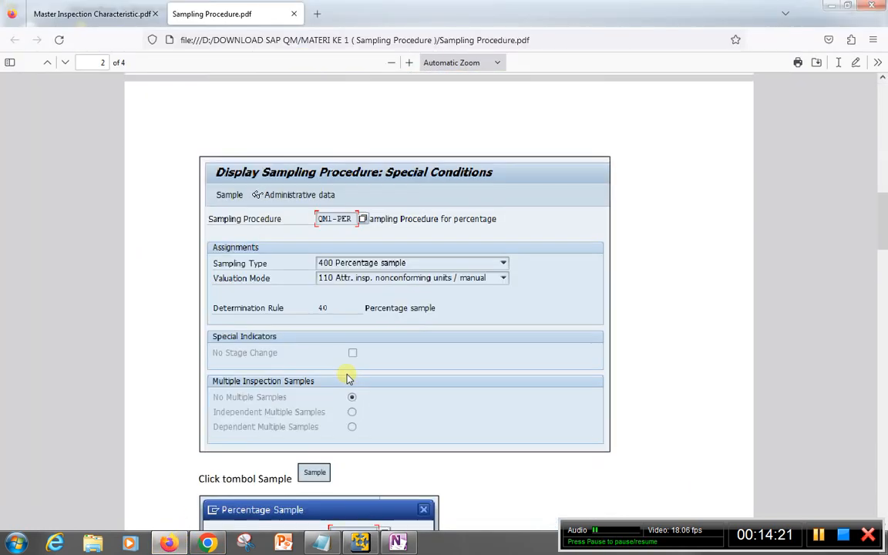
scroll(347, 378, down, 4)
scroll(348, 378, down, 10)
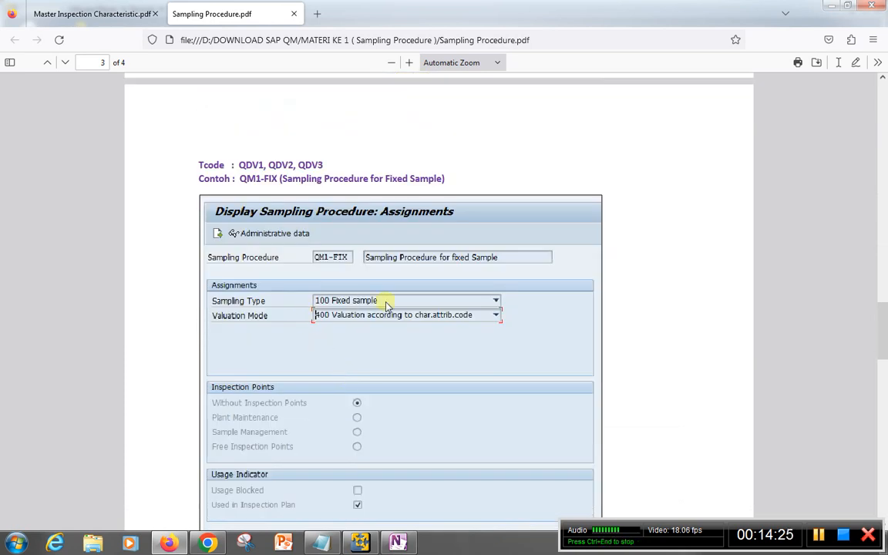
click(360, 542)
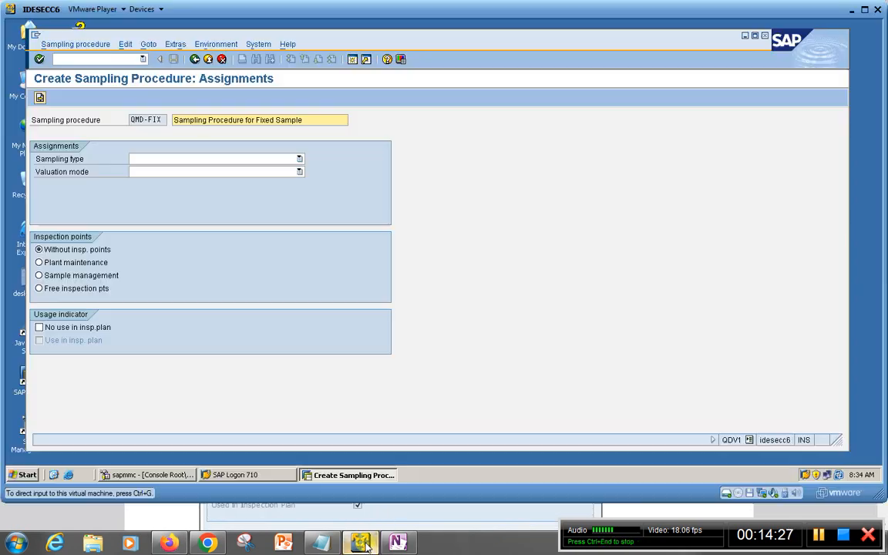
click(298, 159)
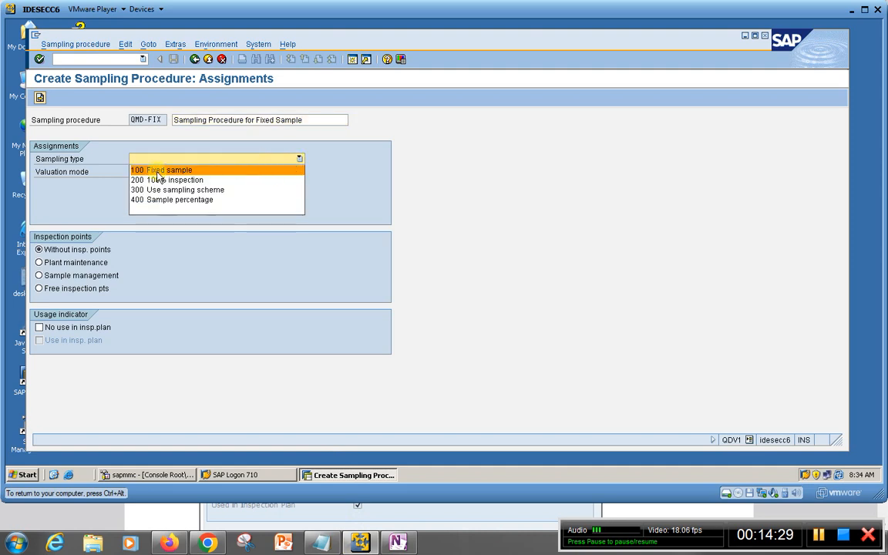
click(158, 167)
click(299, 172)
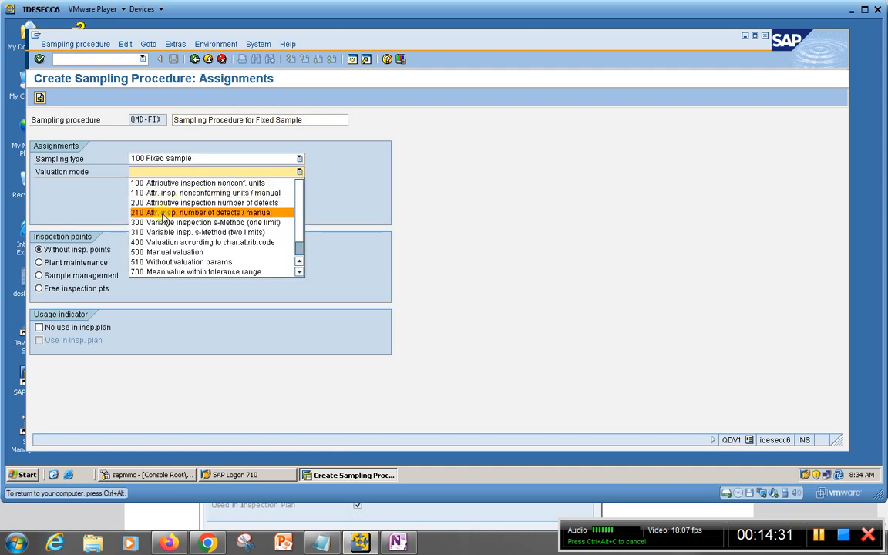
click(152, 243)
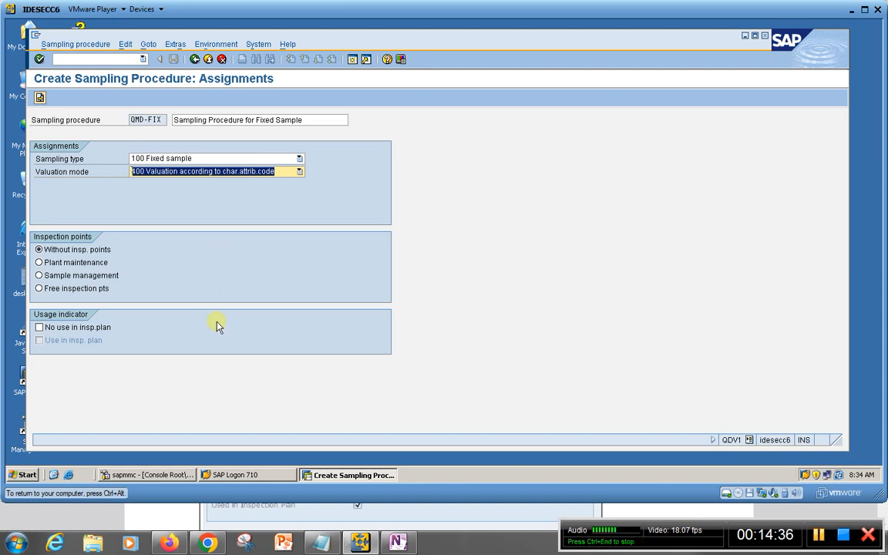
key(Return)
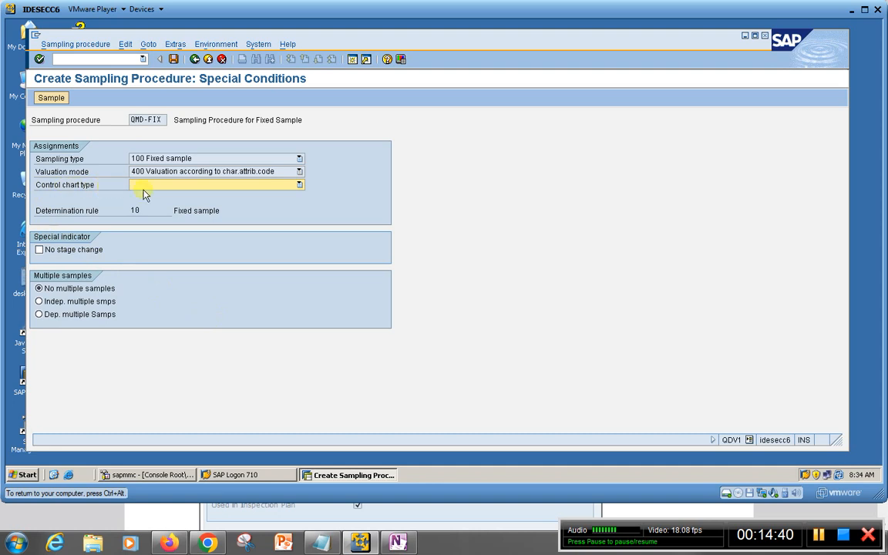
After consulting the special conditions in the Sampling Procedure PDF in Firefox, define the fixed sample with a size of 7 and save QMD-FIX
click(168, 543)
scroll(397, 370, down, 10)
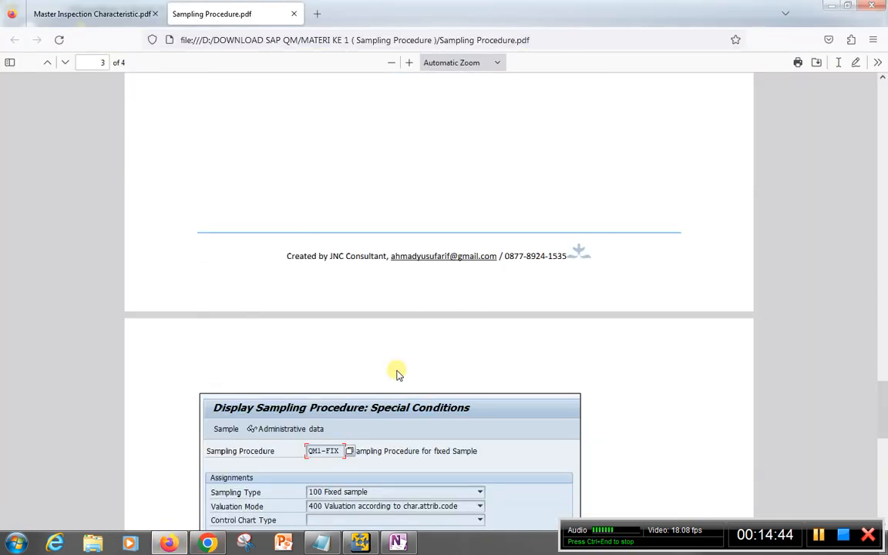
scroll(397, 374, down, 2)
scroll(339, 422, down, 5)
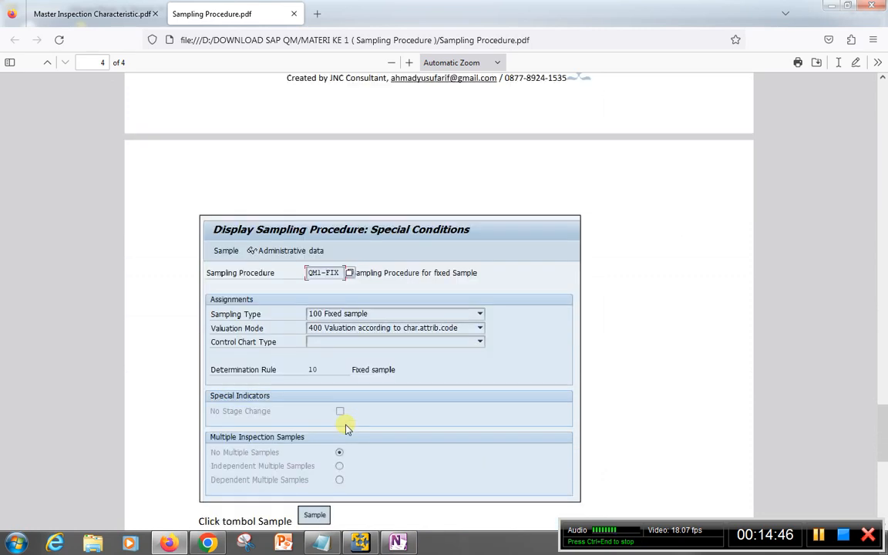
click(396, 541)
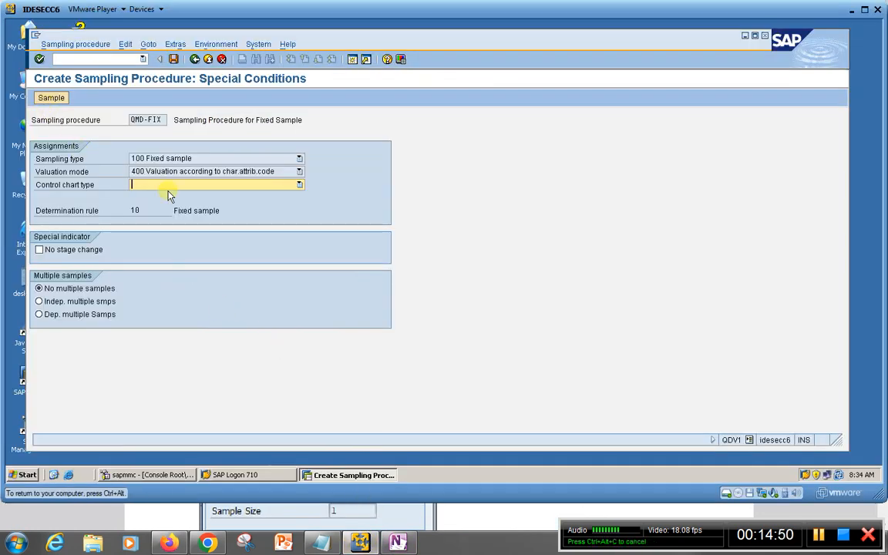
click(51, 98)
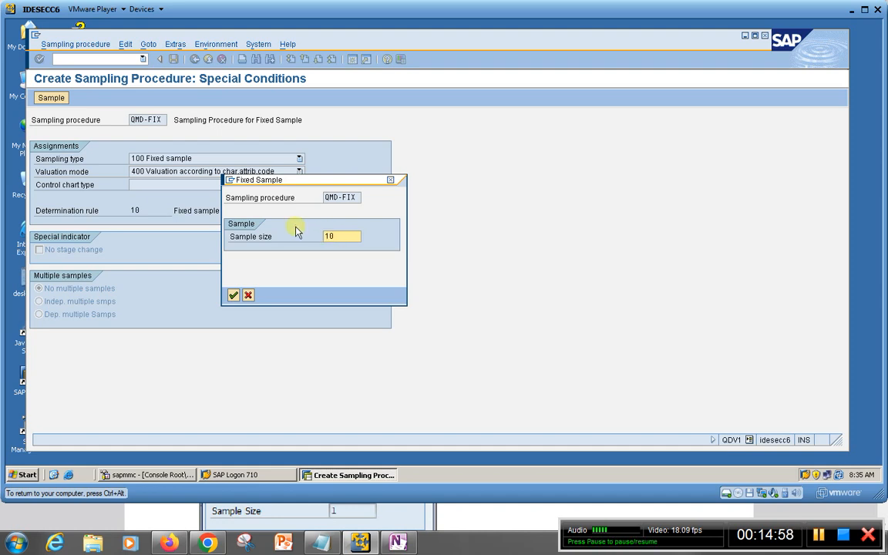
click(233, 295)
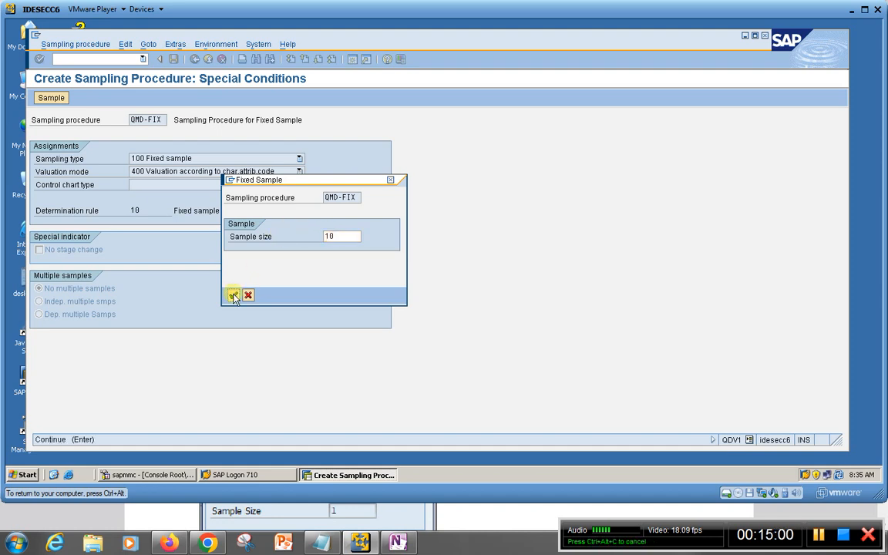
click(344, 236)
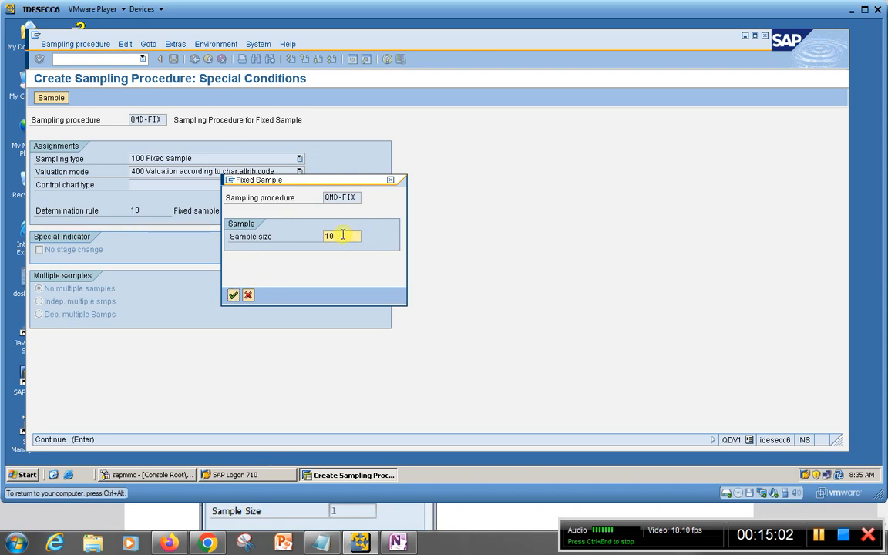
key(BackSpace)
key(BackSpace)
text(7)
click(233, 295)
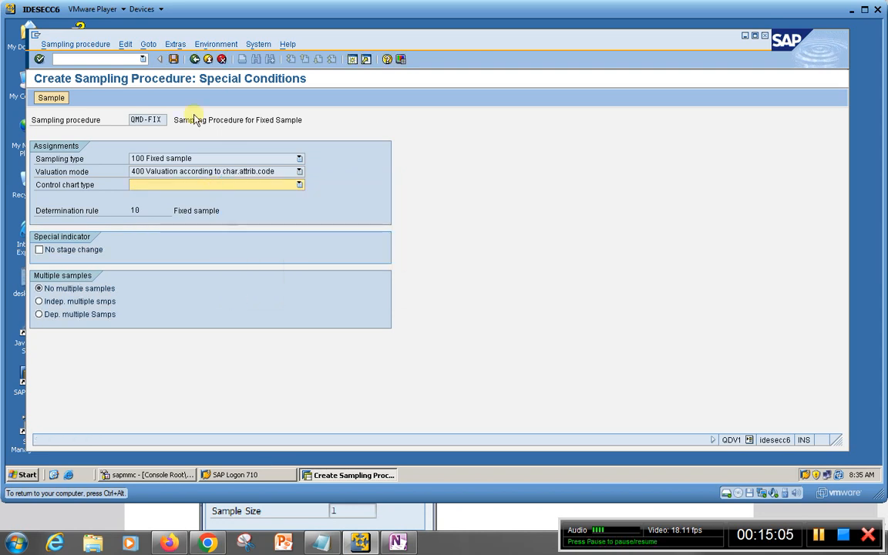
click(174, 59)
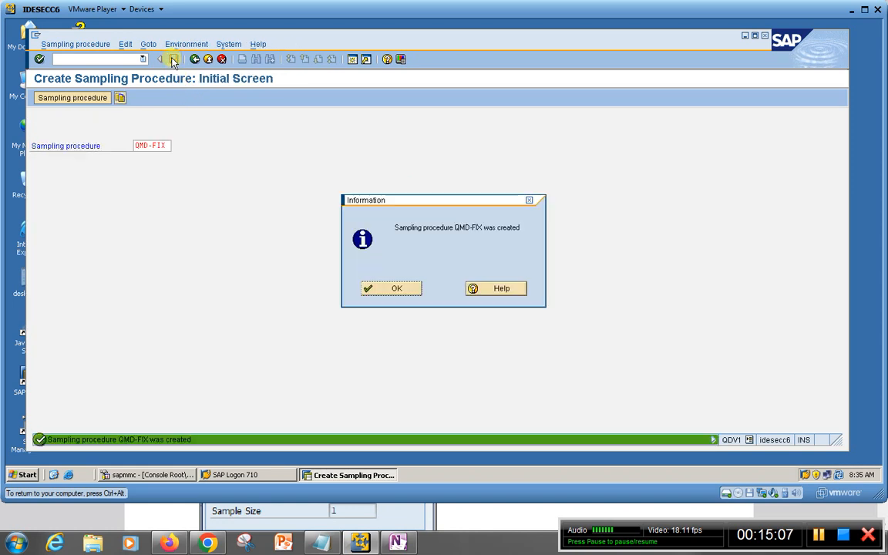
click(393, 290)
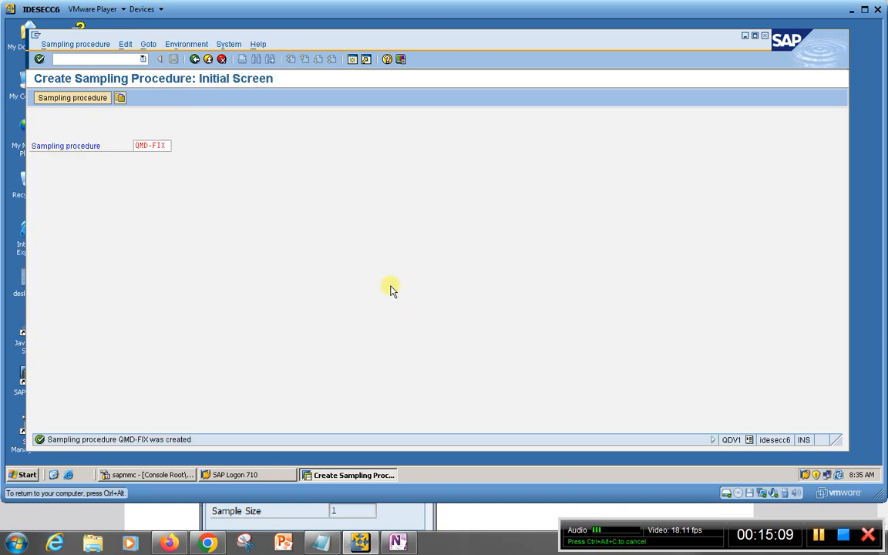
Display the saved sampling procedure QMD-FIX and review its assignments, special conditions and fixed sample size
click(58, 46)
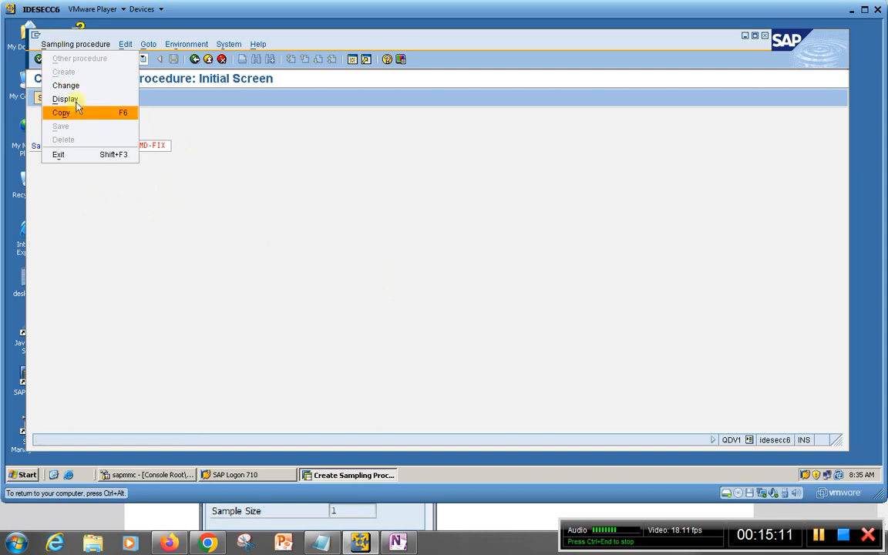
click(73, 98)
key(Return)
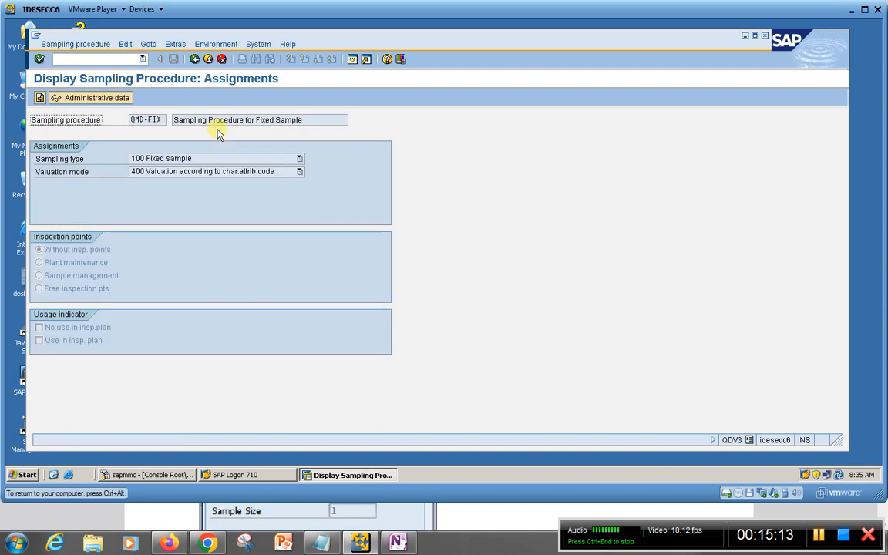
click(38, 99)
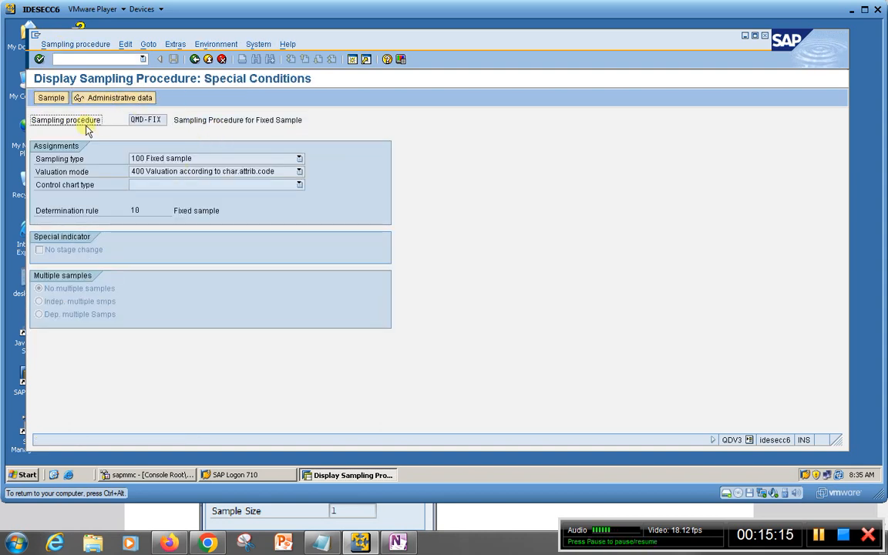
click(45, 98)
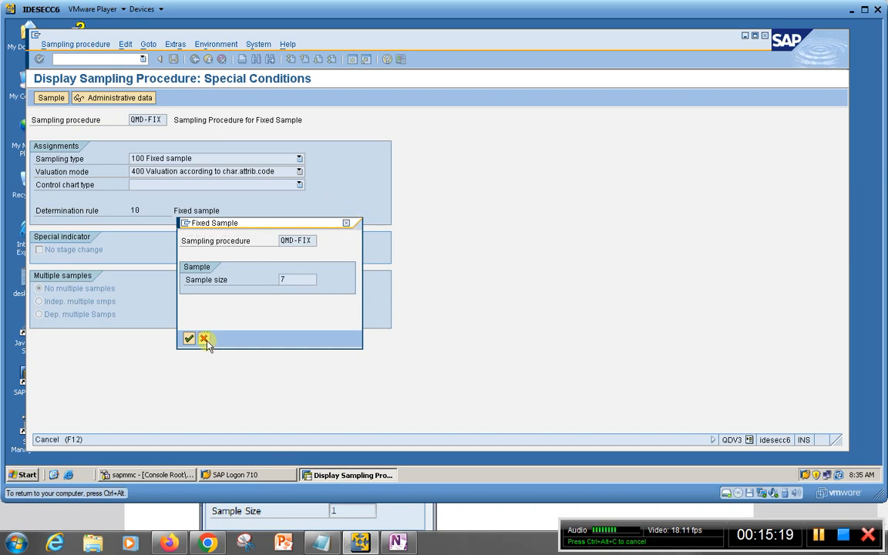
click(204, 339)
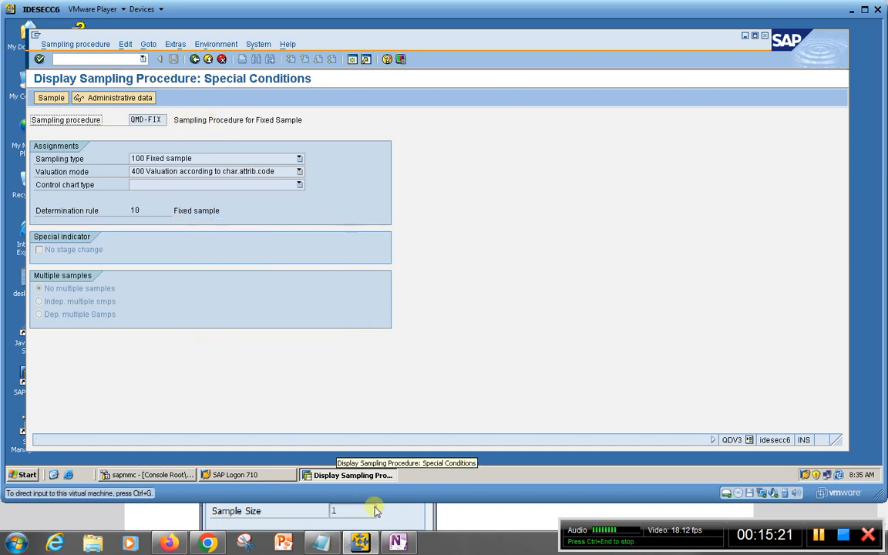
View the Master Inspection Characteristic page in OneNote and open the matching PDF from DOWNLOAD SAP QM, MATERI KE 2, on drive D
click(397, 543)
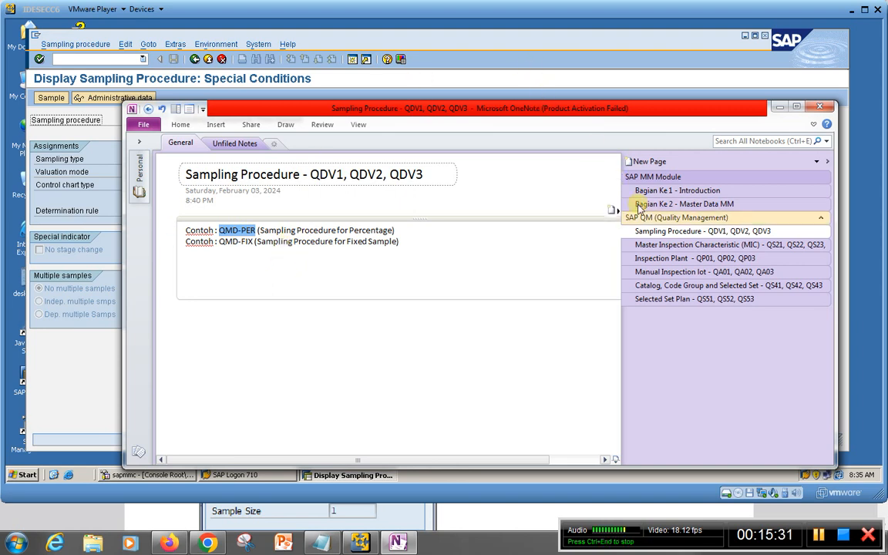
click(656, 246)
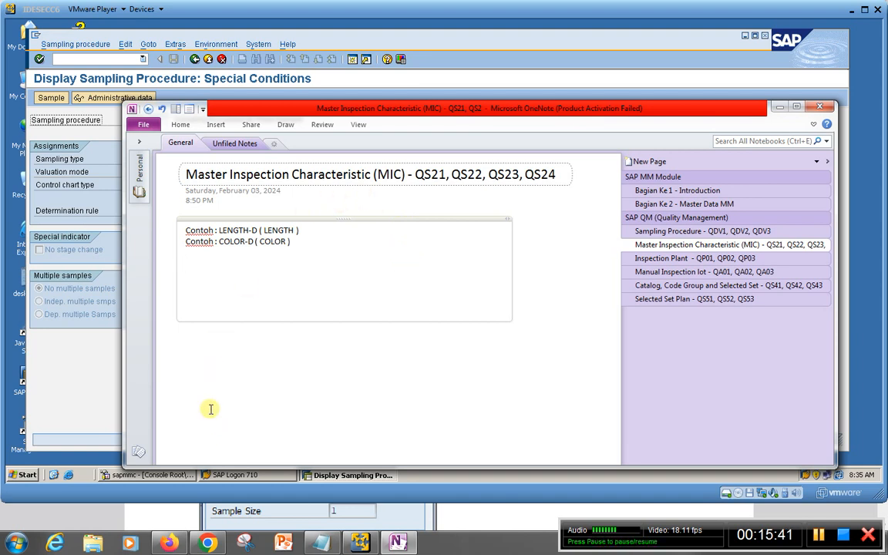
click(92, 542)
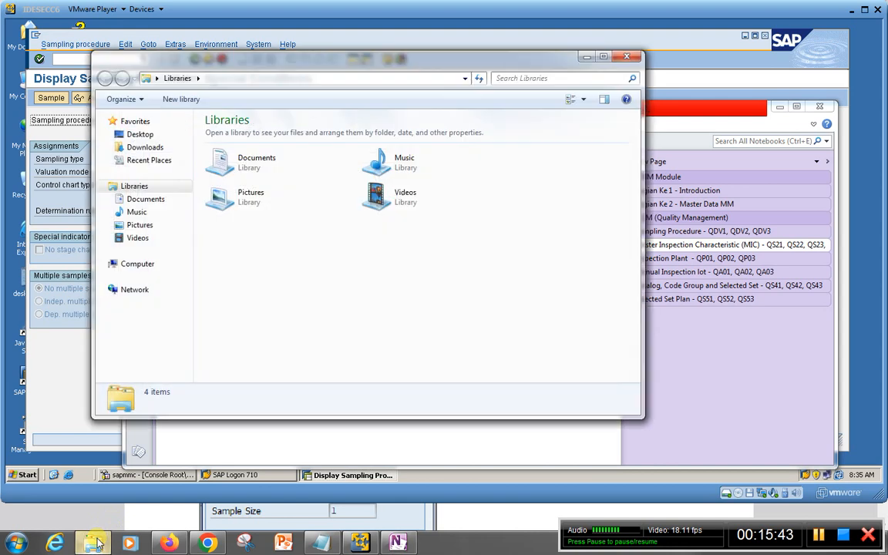
click(162, 263)
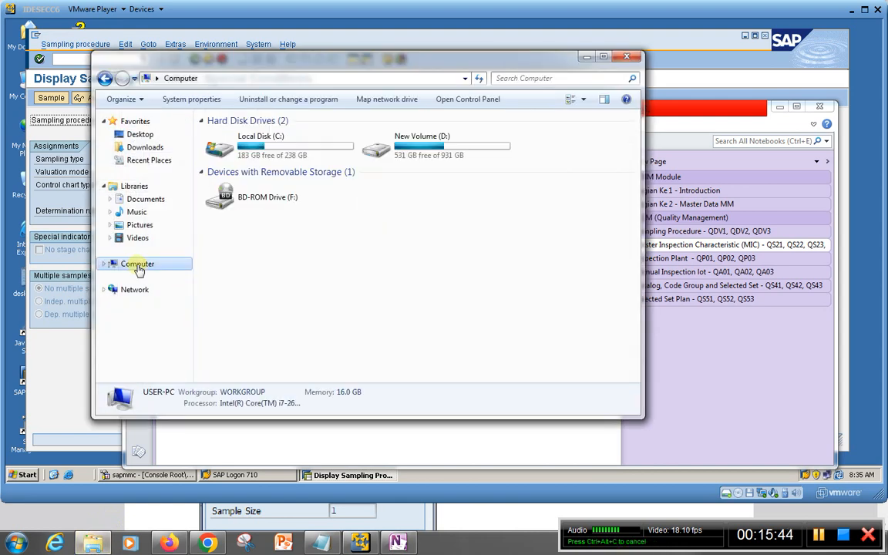
click(416, 152)
double_click(416, 152)
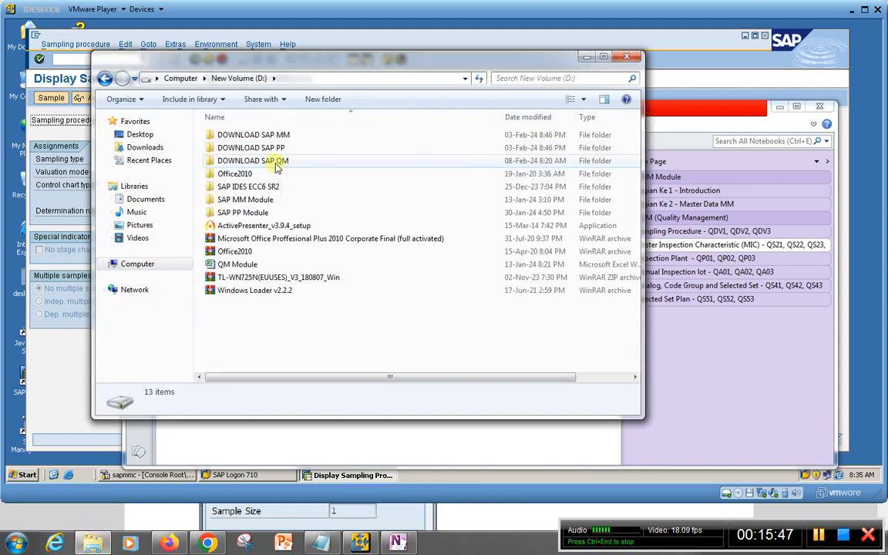
double_click(423, 162)
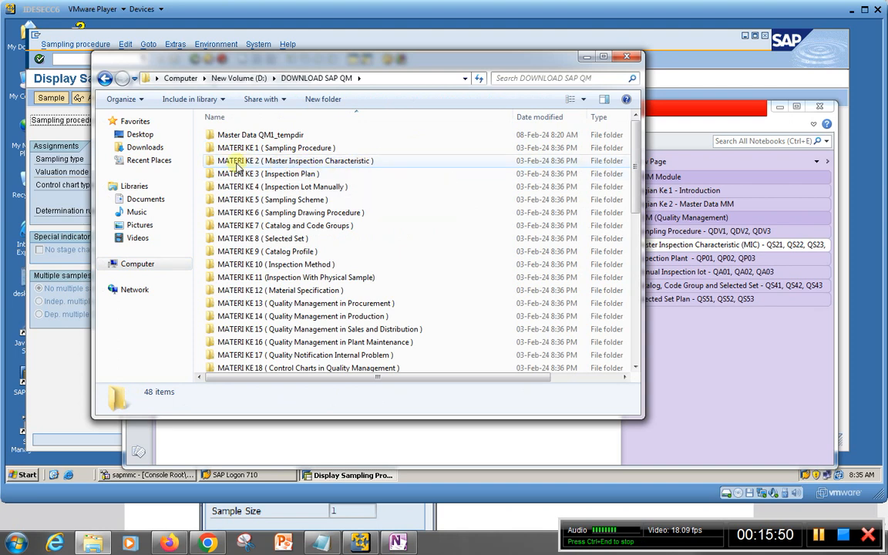
click(268, 162)
double_click(269, 163)
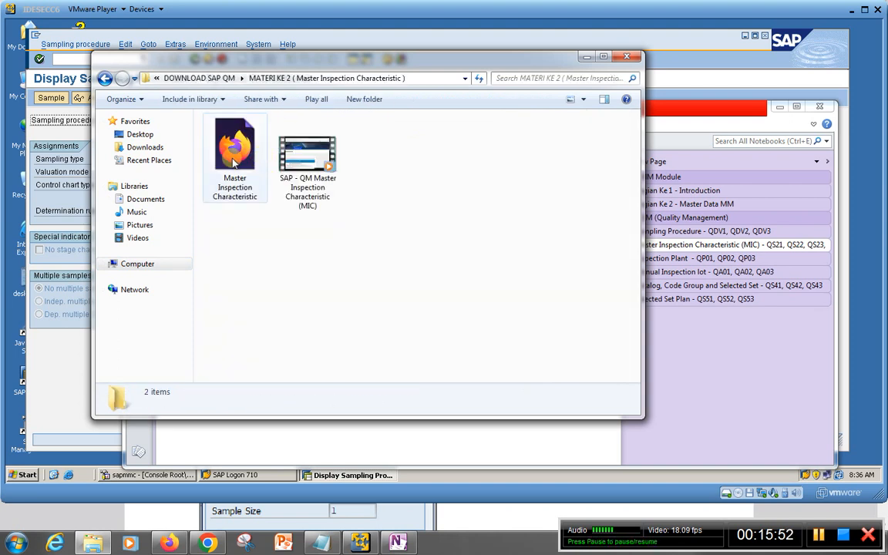
double_click(234, 164)
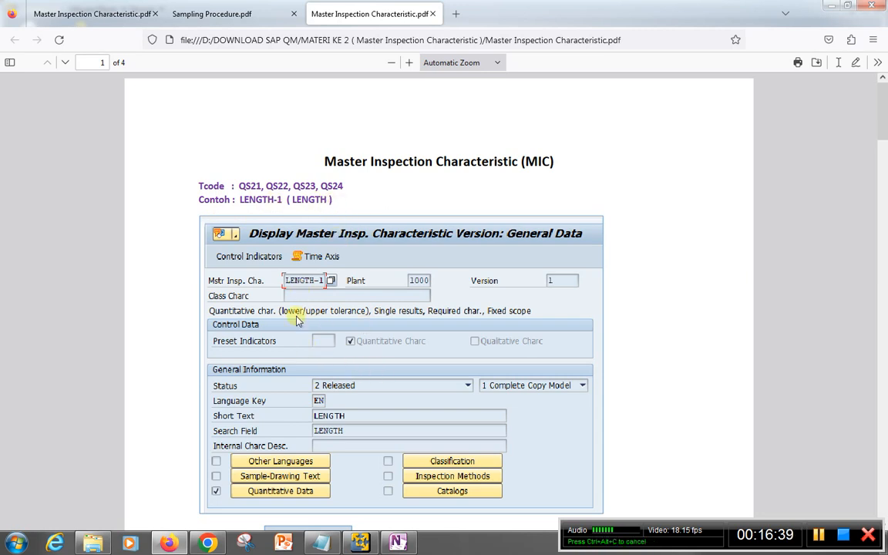
Read the LENGTH-1 example in the Master Inspection Characteristic PDF, examining its general data, control indicators and quantitative data
scroll(389, 368, down, 2)
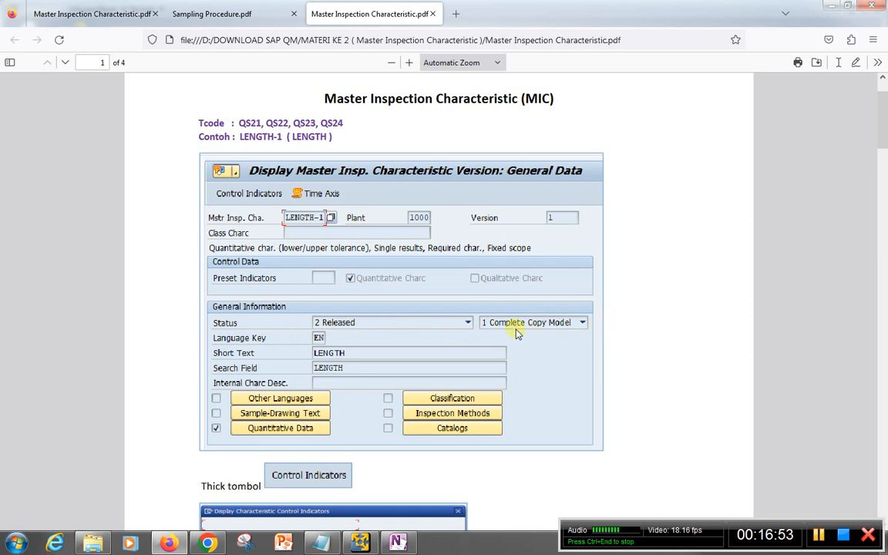
scroll(459, 322, down, 3)
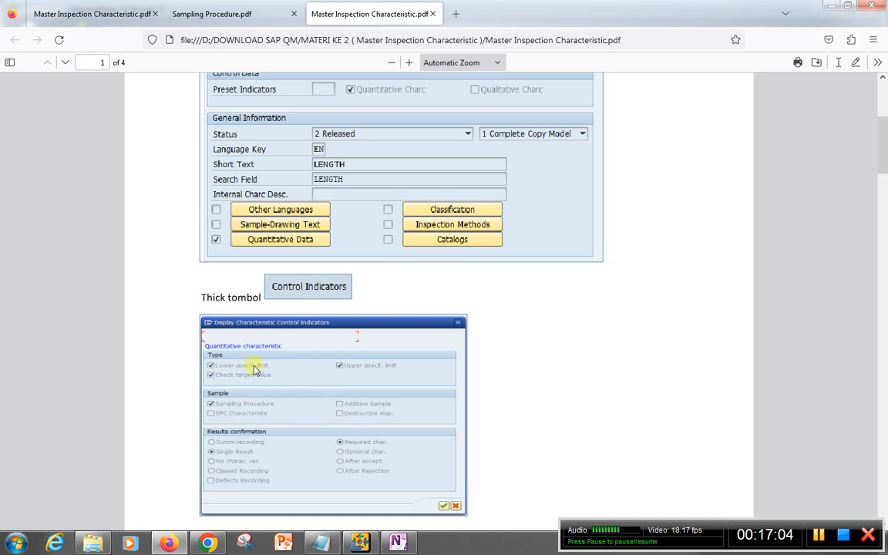
scroll(293, 420, down, 10)
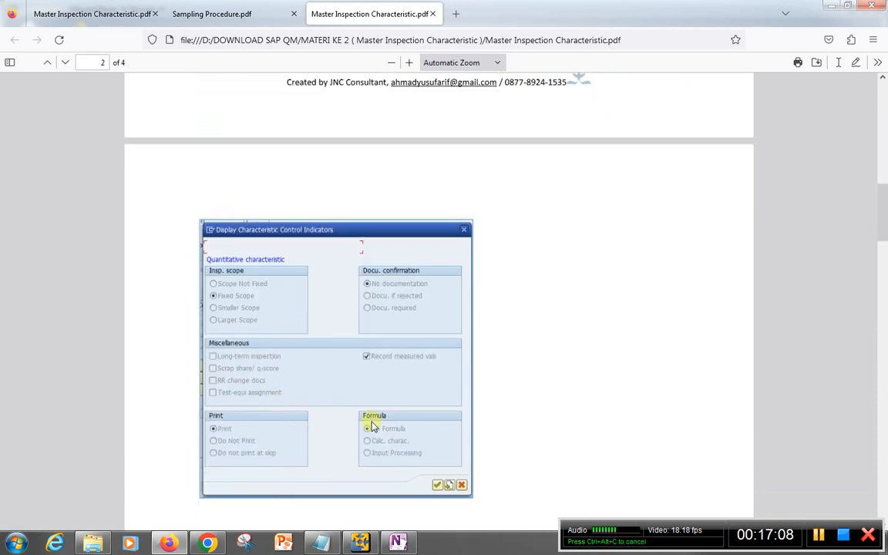
scroll(370, 424, down, 3)
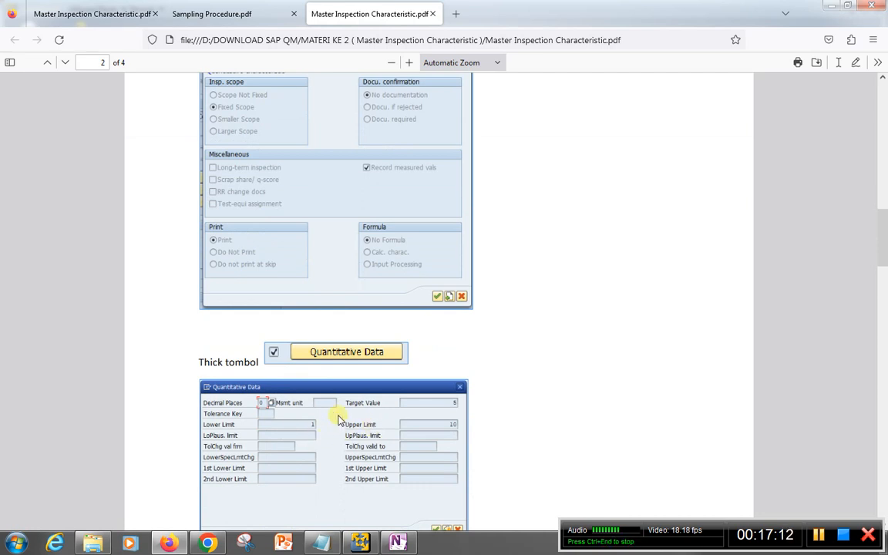
scroll(330, 417, down, 2)
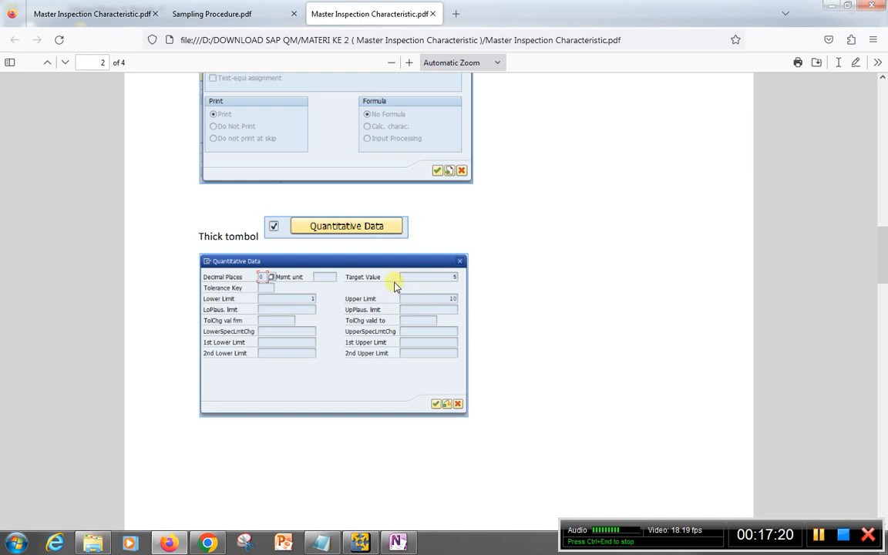
Examine the COLOR-1 example's general data, control indicators and catalogs in the PDF, and return to the LENGTH-1 general data on page 1
scroll(386, 303, down, 10)
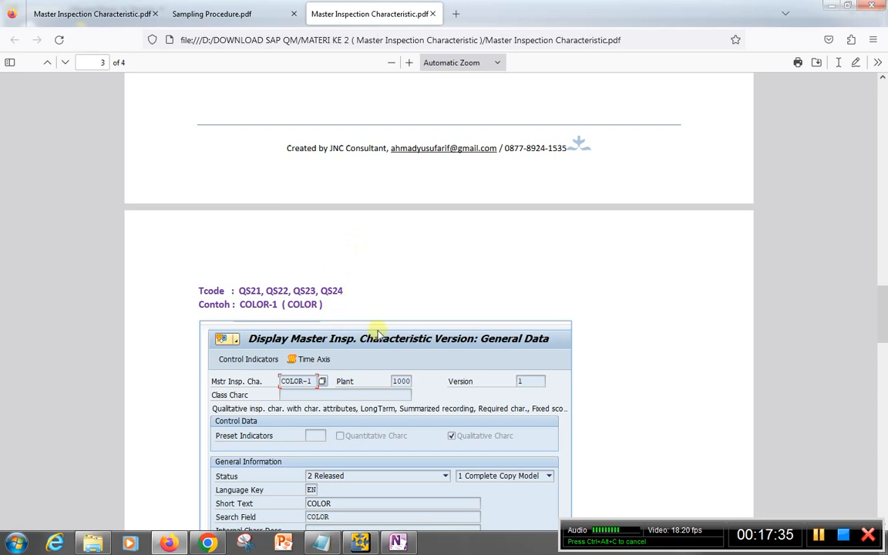
scroll(462, 370, down, 3)
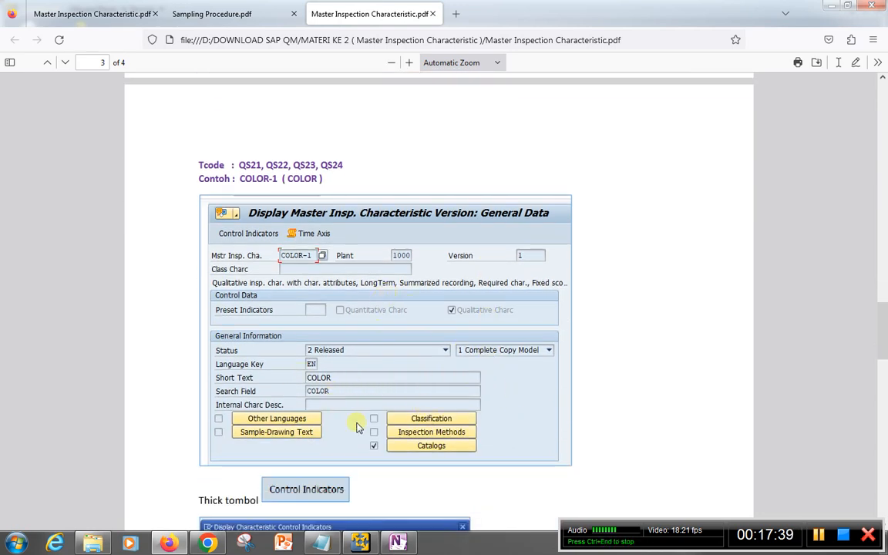
scroll(355, 417, down, 2)
scroll(324, 362, down, 3)
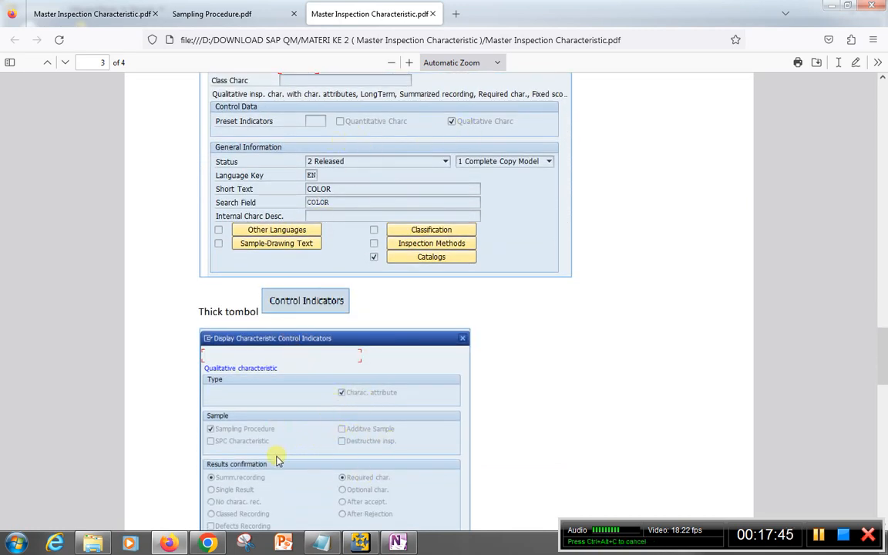
scroll(322, 447, down, 3)
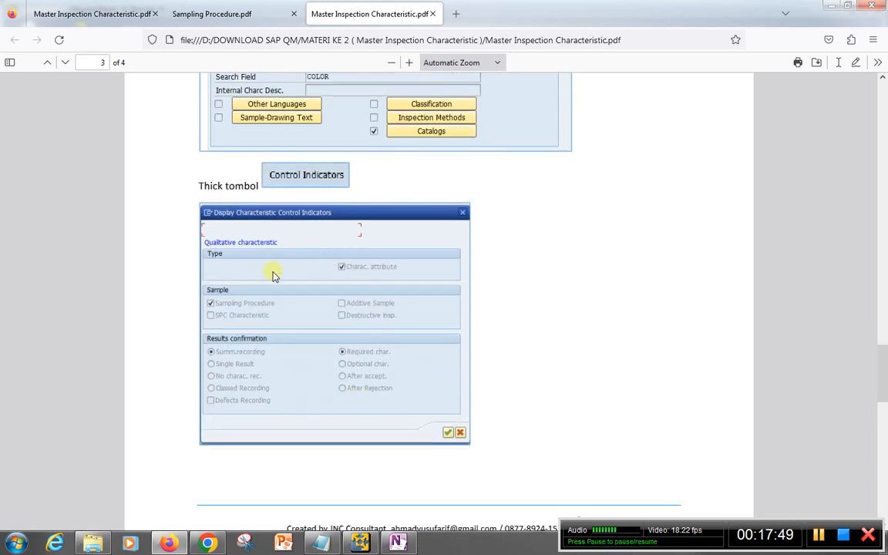
scroll(367, 331, down, 10)
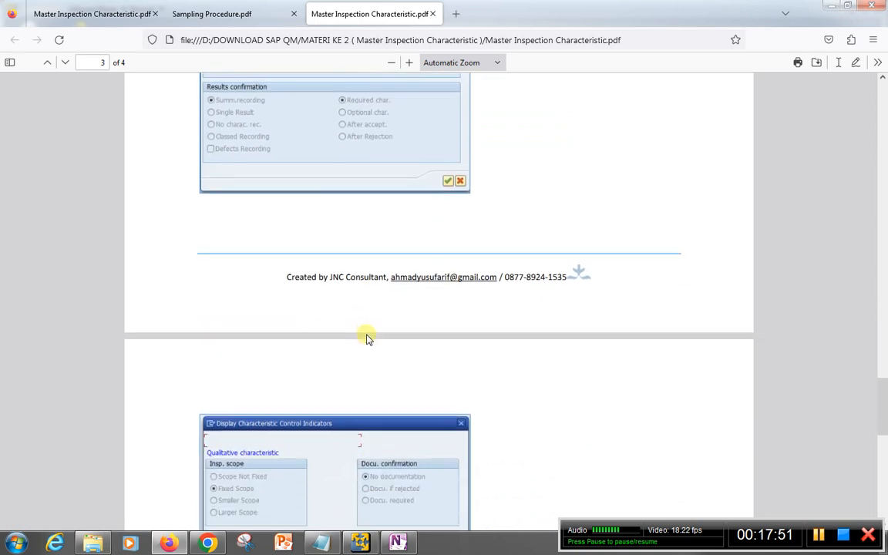
scroll(348, 380, down, 3)
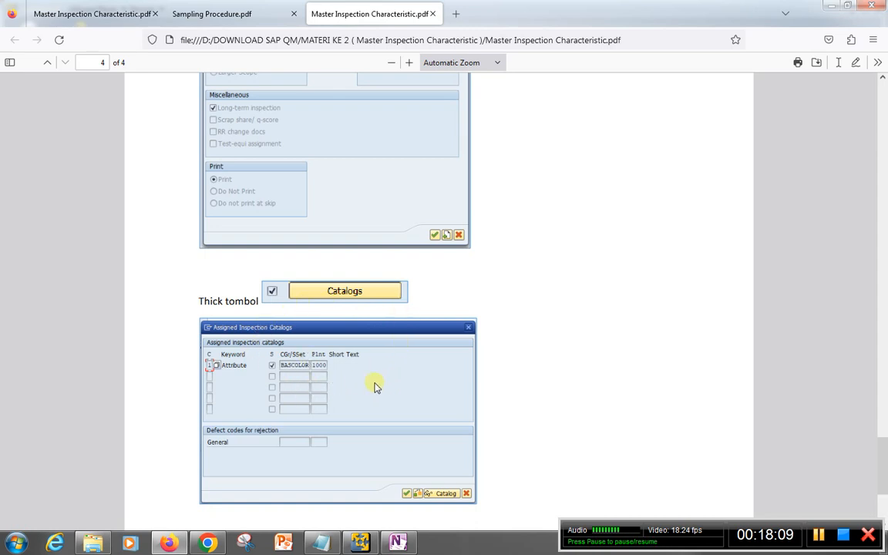
scroll(354, 382, down, 4)
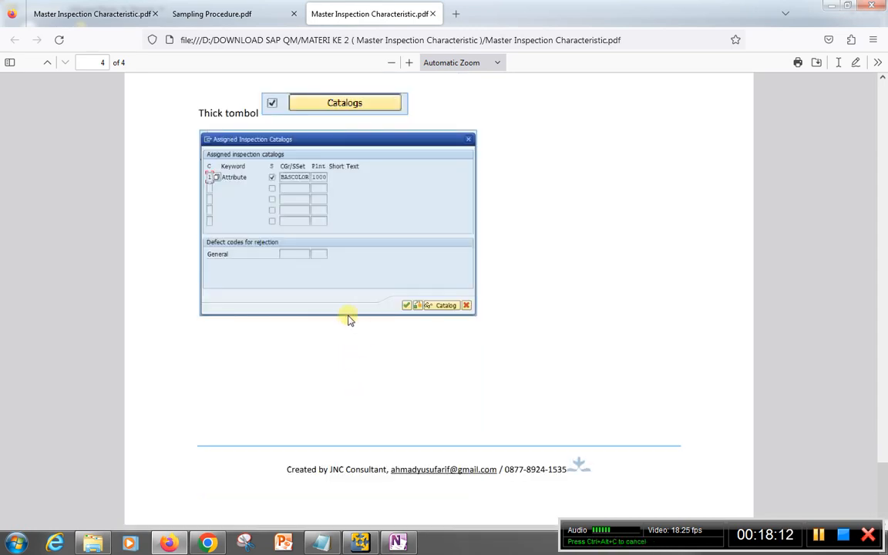
scroll(343, 323, up, 4)
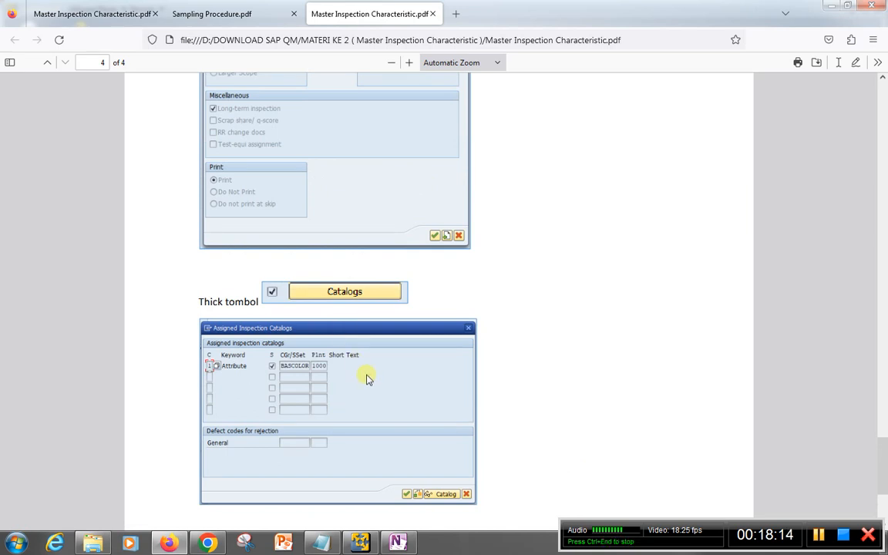
scroll(367, 376, up, 10)
scroll(367, 377, up, 15)
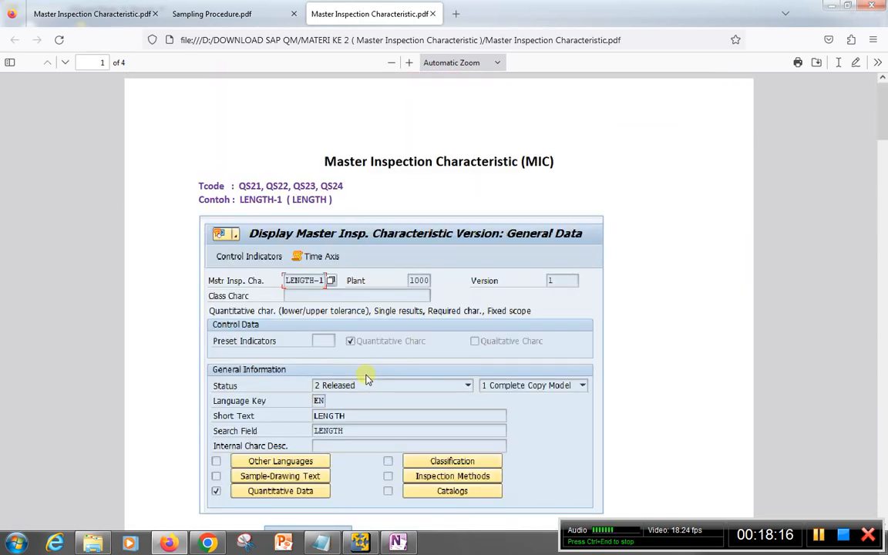
scroll(328, 340, down, 3)
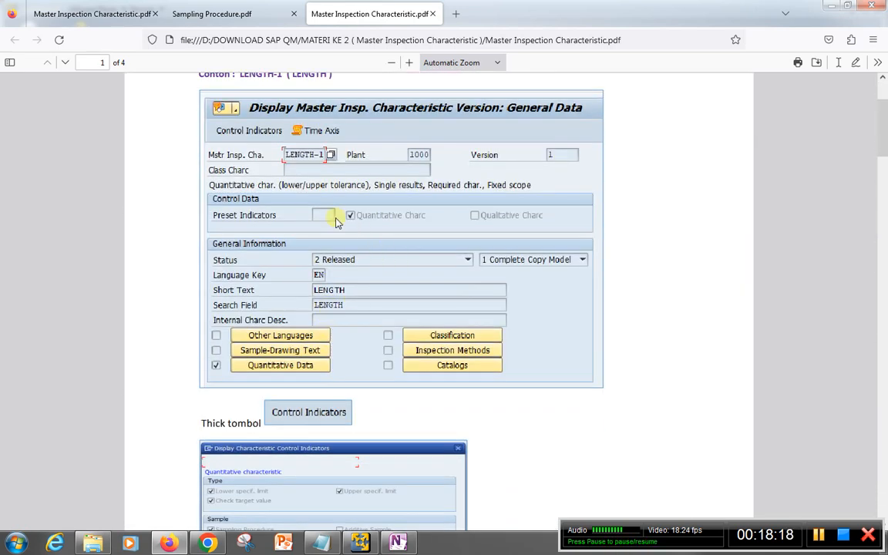
scroll(393, 229, up, 2)
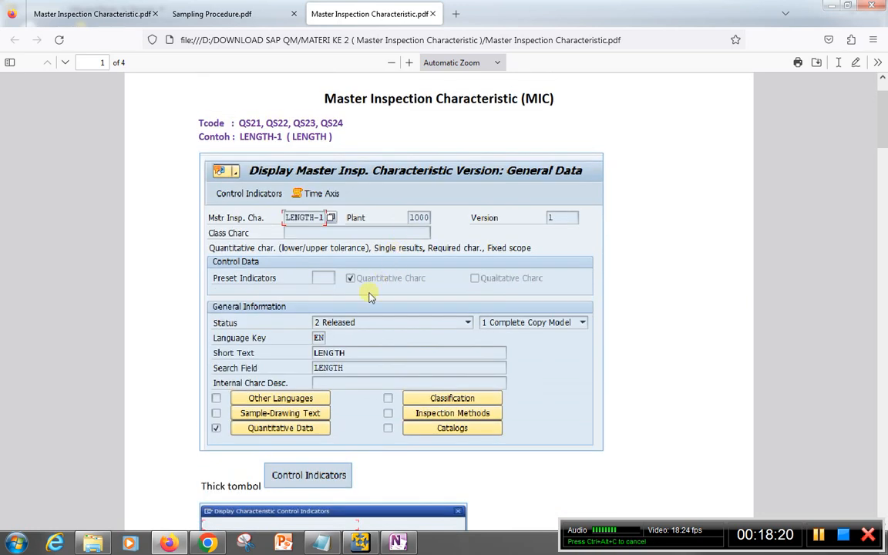
Switch to the SAP system, leave the sampling procedure display, check the transaction code in OneNote and start transaction QS21
click(360, 543)
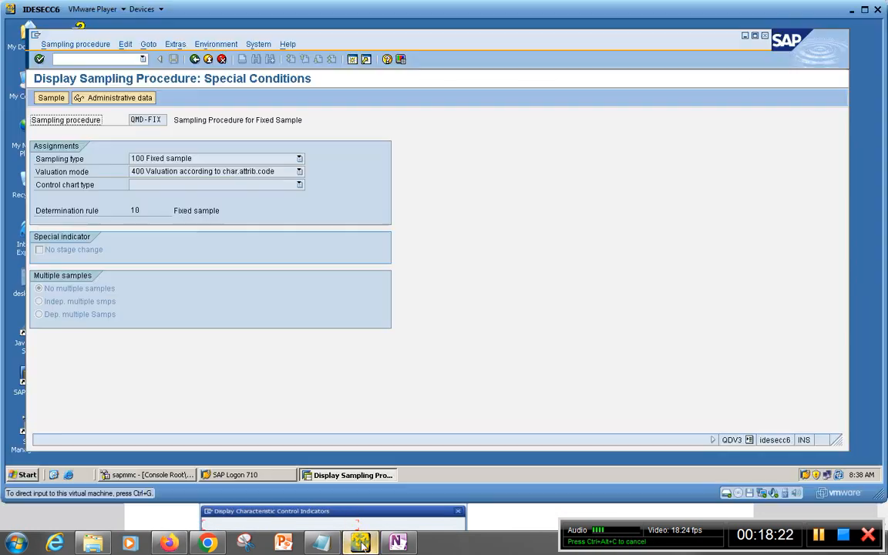
click(75, 59)
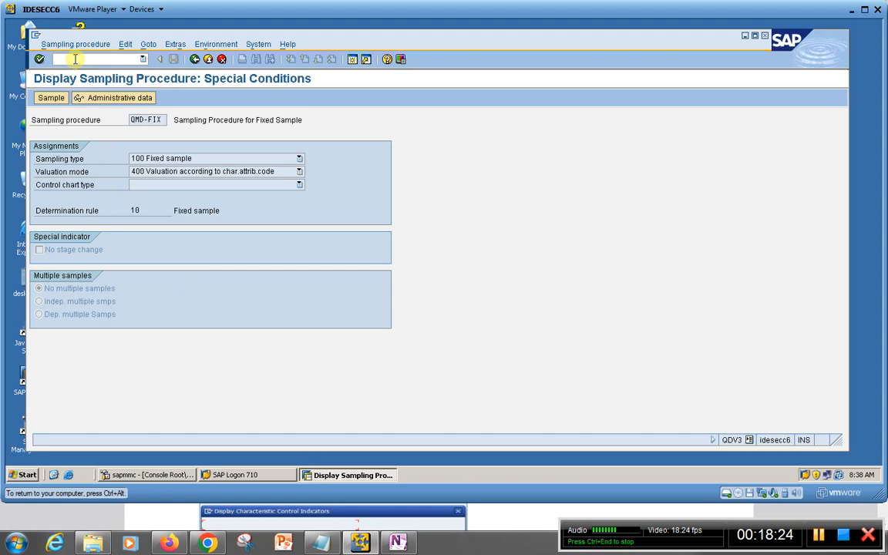
text(/n)
key(Return)
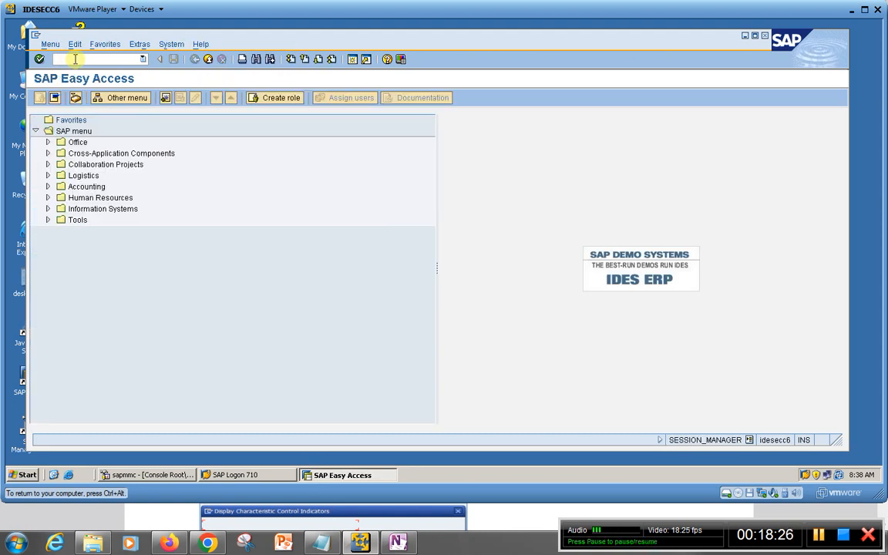
click(400, 543)
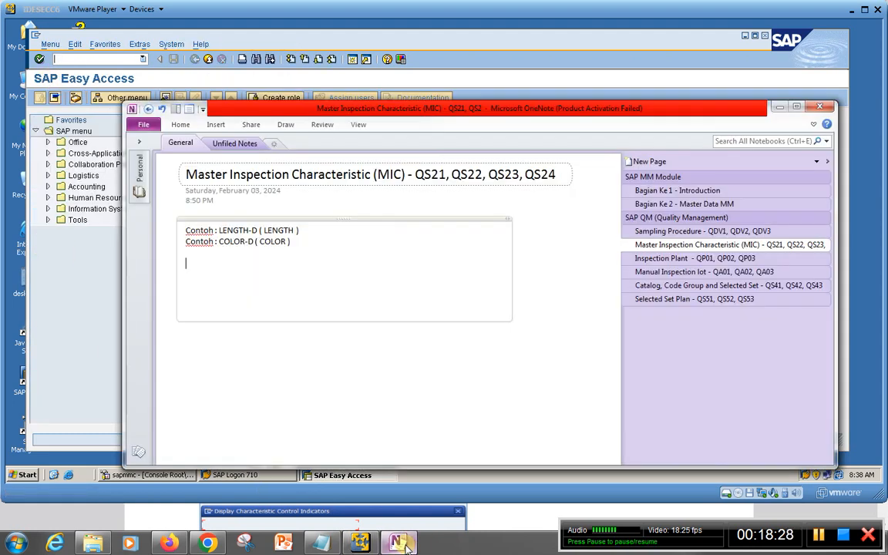
click(401, 543)
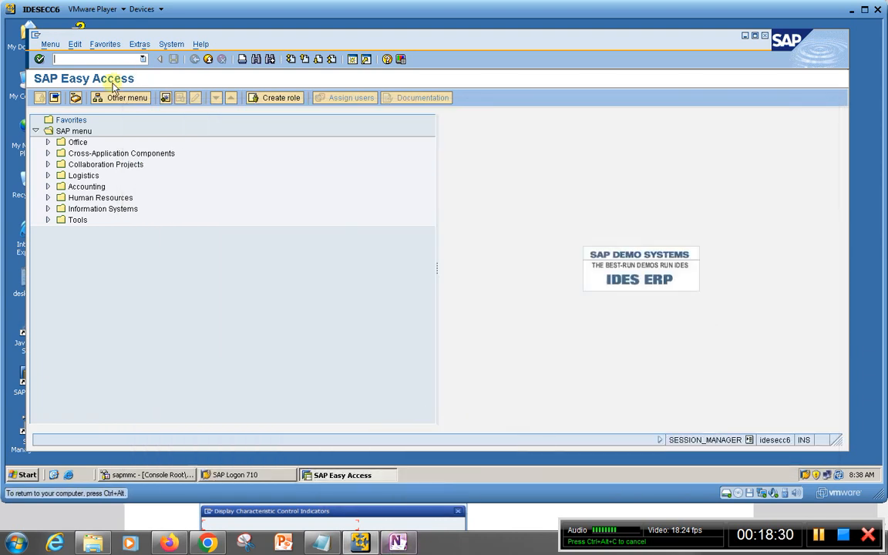
text(qs21)
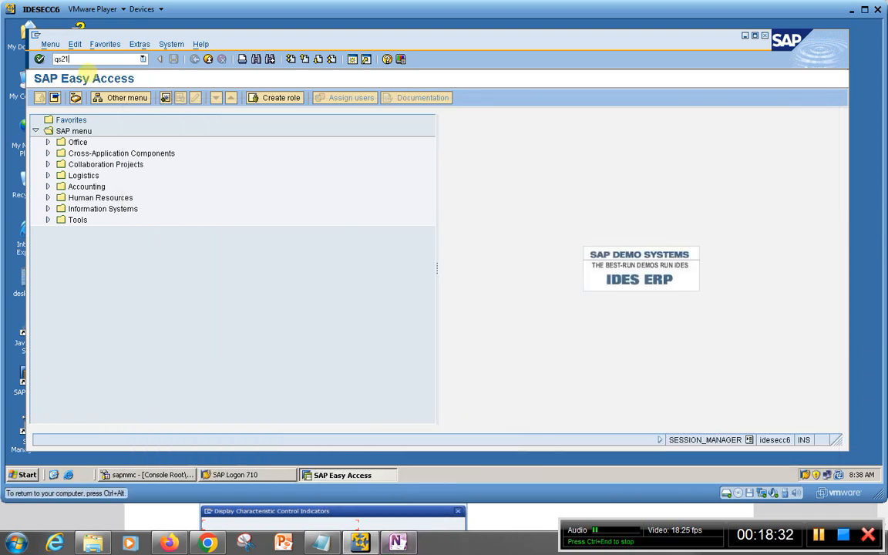
key(Return)
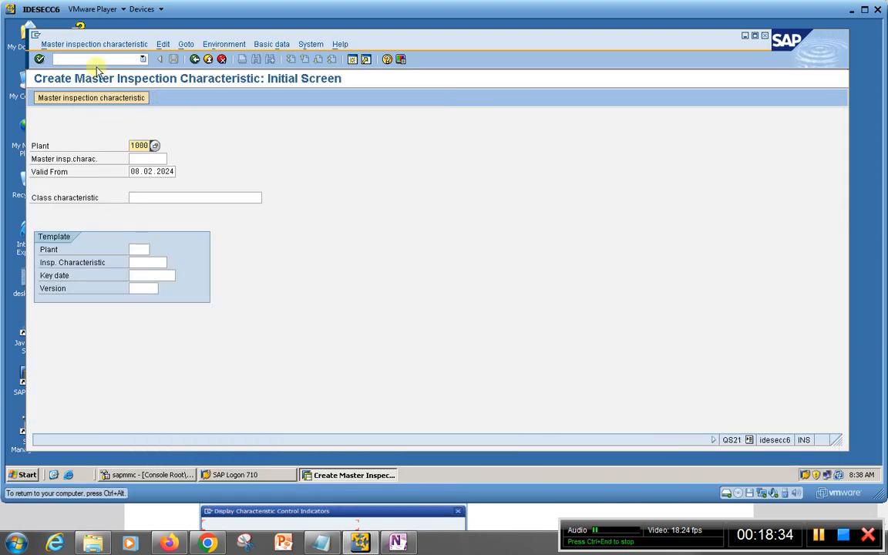
Copy the name LENGTH-D from the OneNote page as the master inspection characteristic and proceed to its general data
click(139, 159)
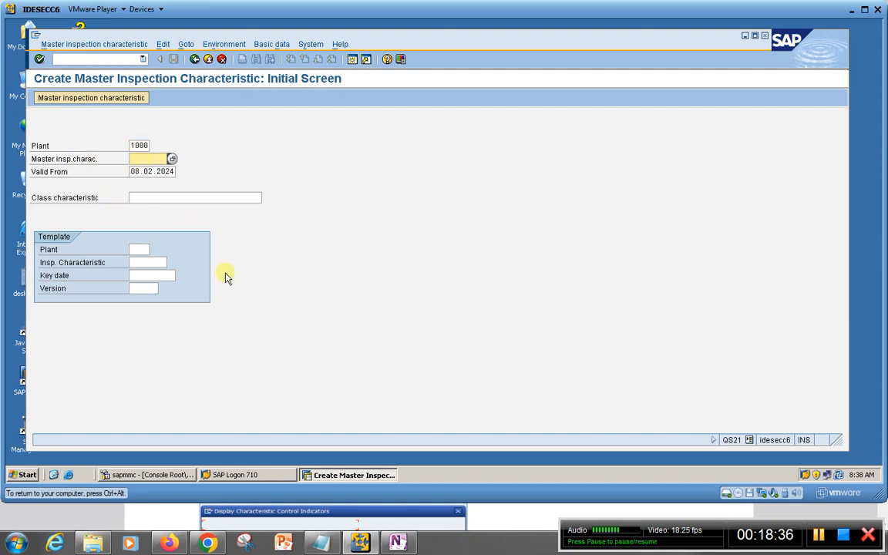
click(398, 542)
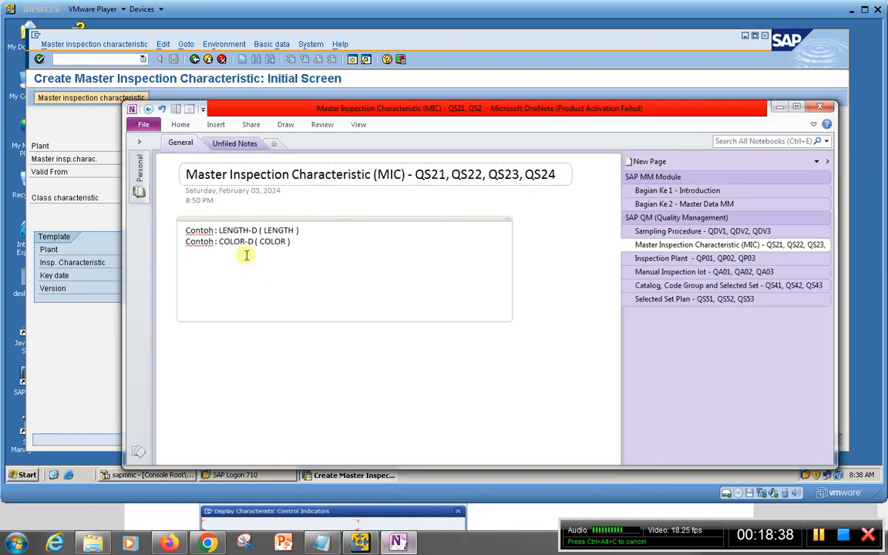
drag(220, 231, 255, 231)
key(ctrl+c)
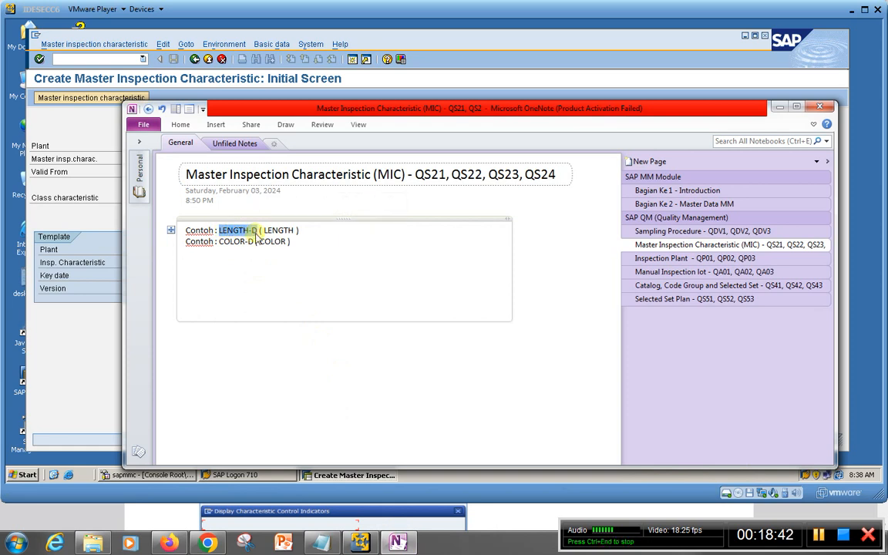
click(70, 215)
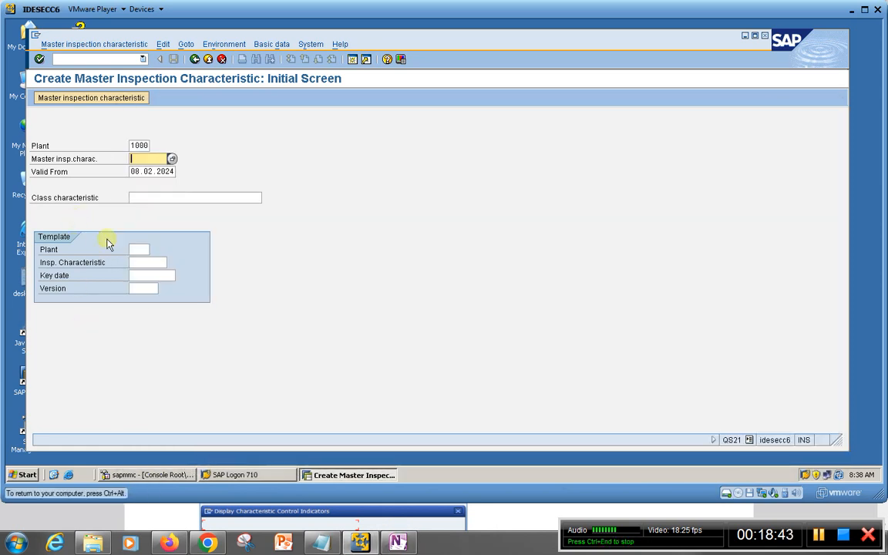
key(ctrl+v)
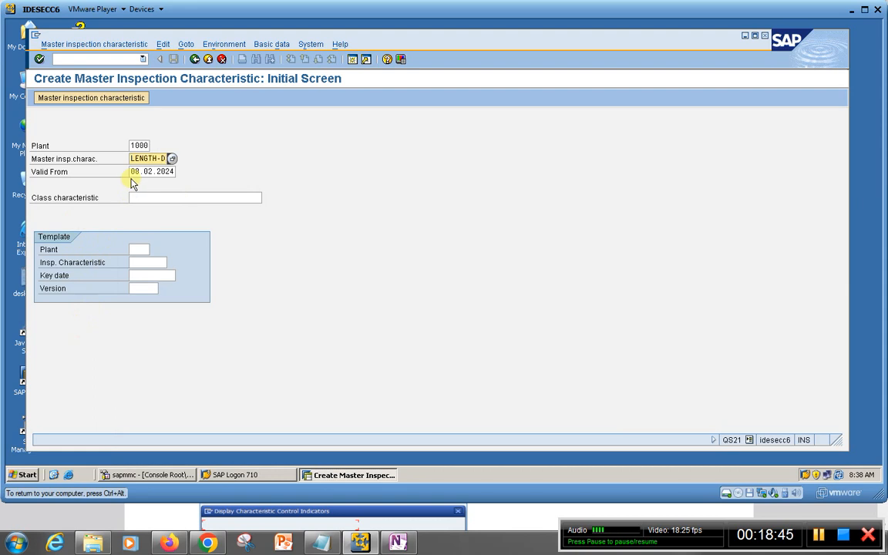
key(Return)
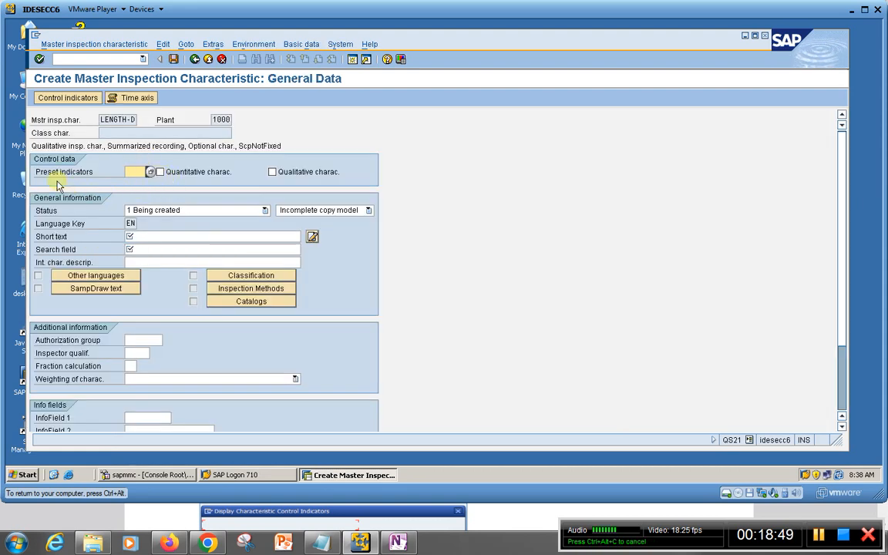
Mark LENGTH-D as a quantitative characteristic, and set its status to Released and its copy type to Complete copy model
click(161, 171)
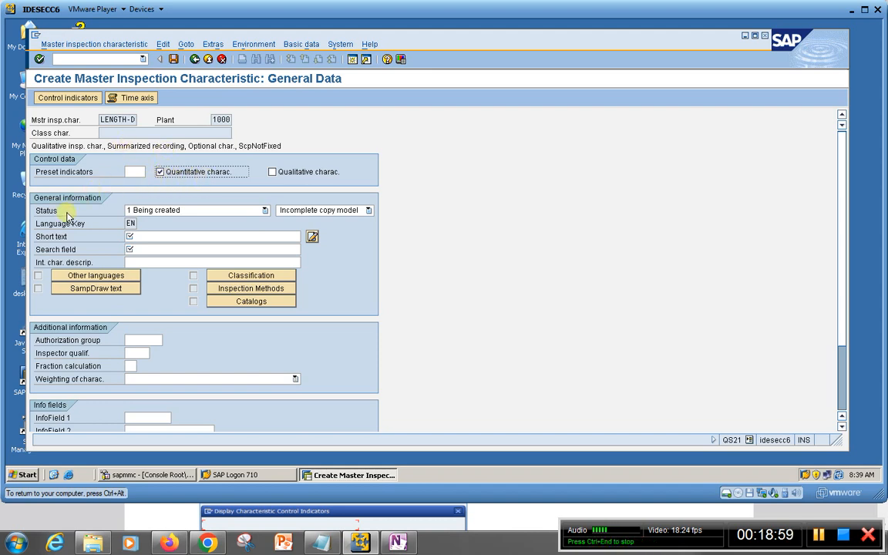
click(265, 211)
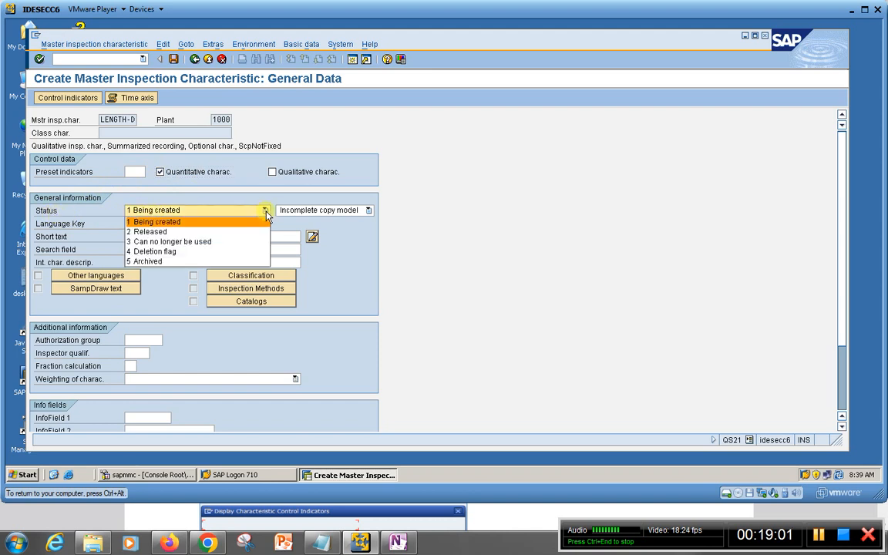
click(225, 231)
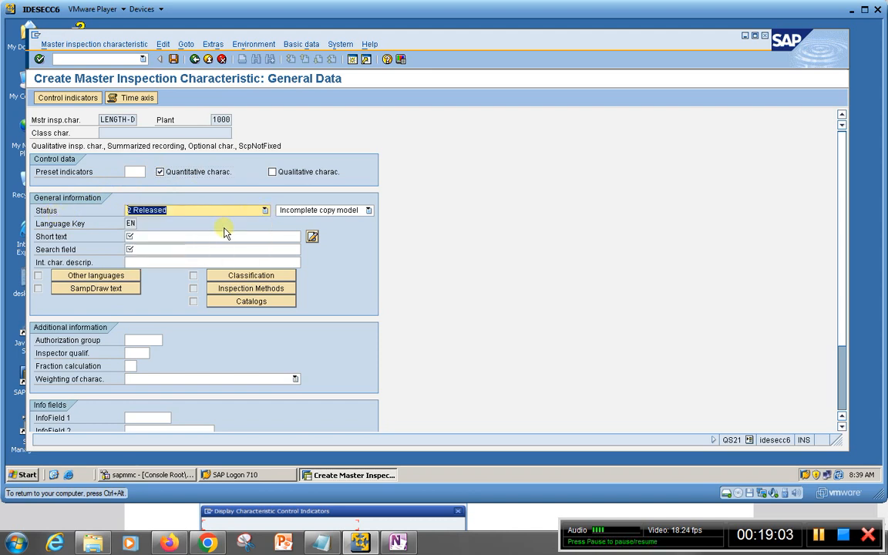
click(368, 211)
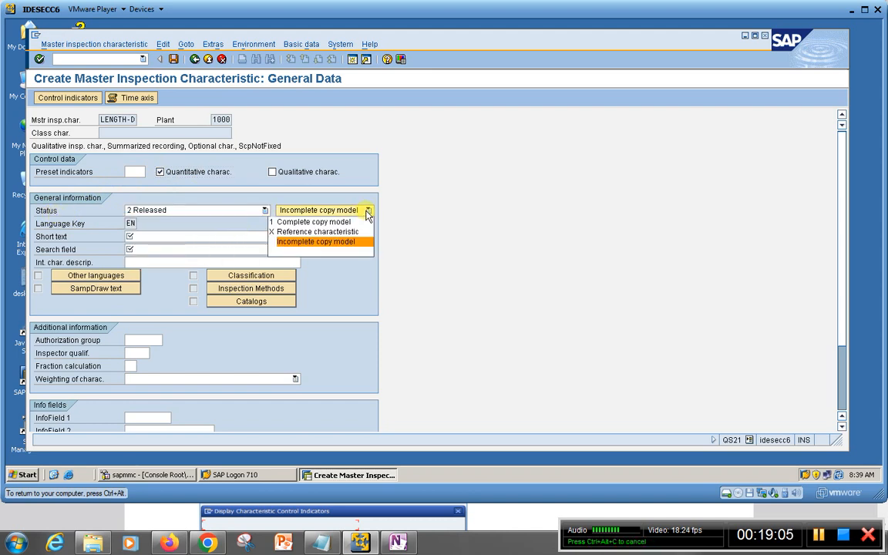
click(293, 222)
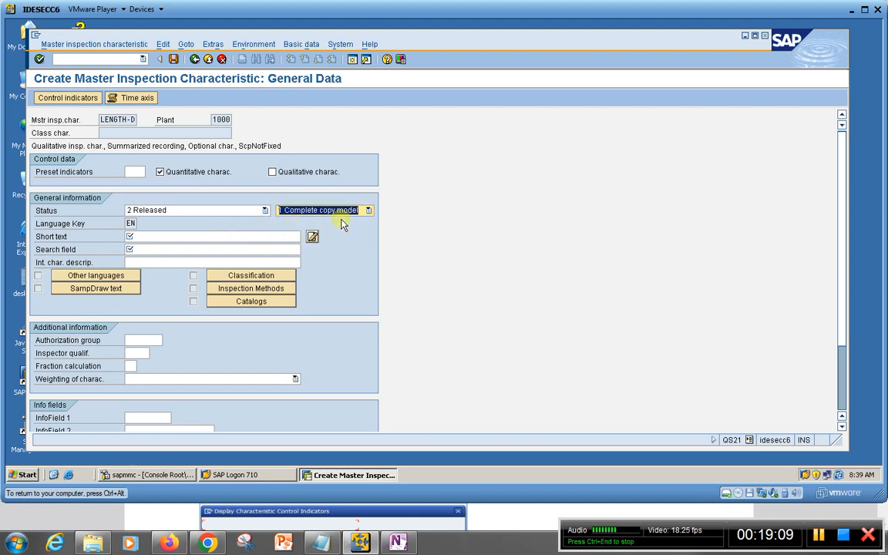
Enter LENGTH as both the short text and the search field of the characteristic
click(138, 236)
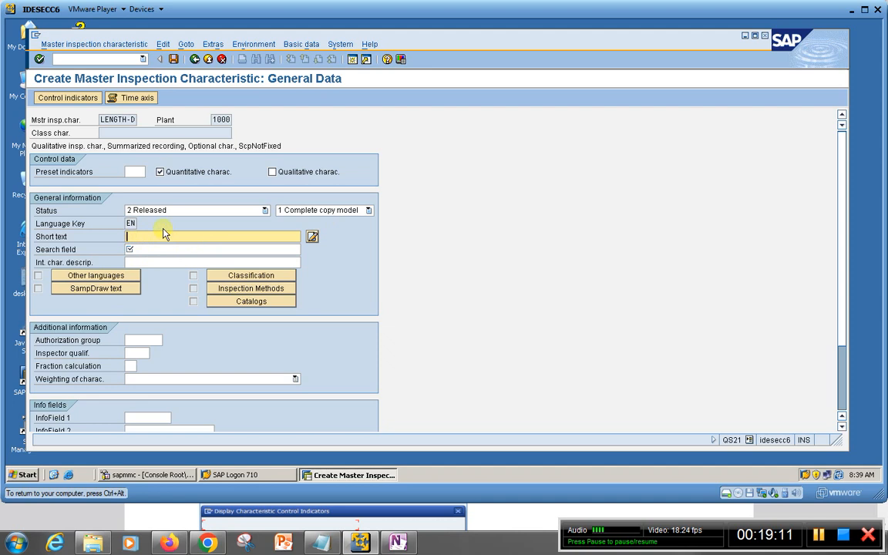
click(162, 234)
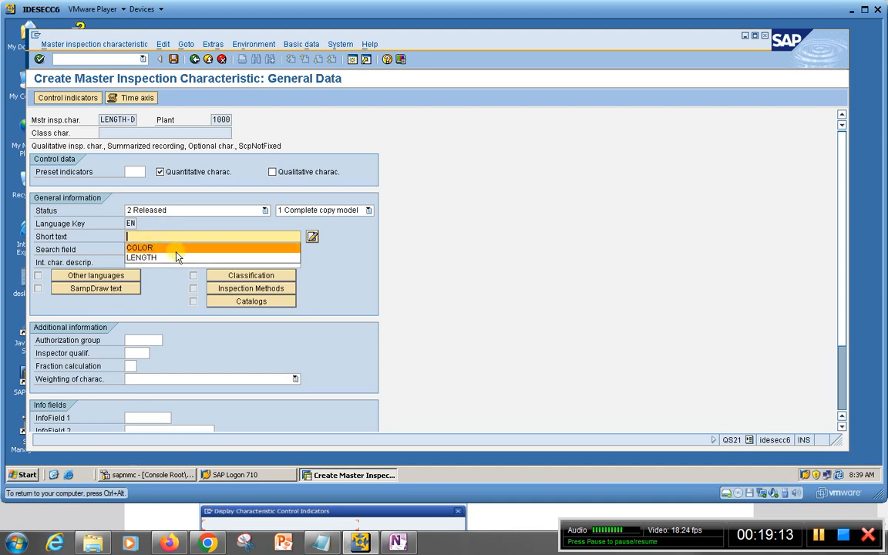
click(147, 256)
click(150, 251)
click(140, 269)
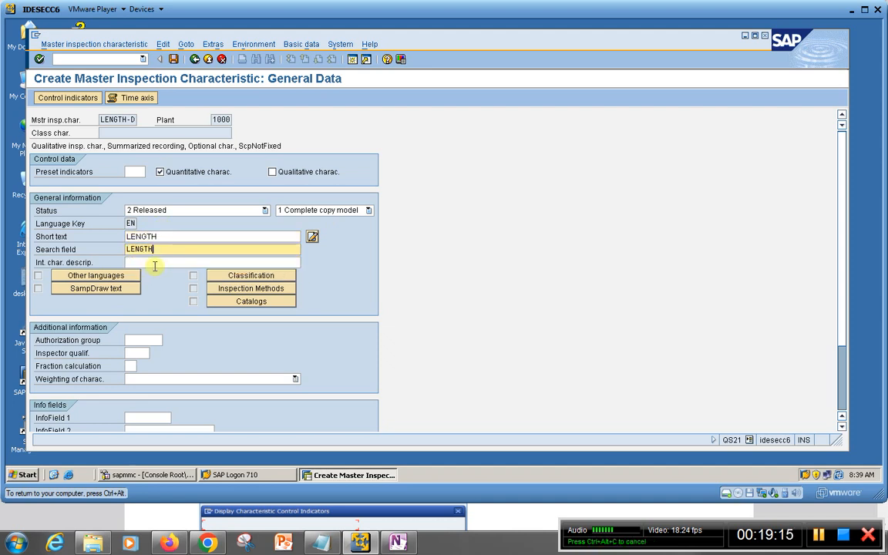
In the control indicators, enable the lower and upper specification limits, the target value check and the sampling procedure, and confirm
scroll(316, 351, down, 3)
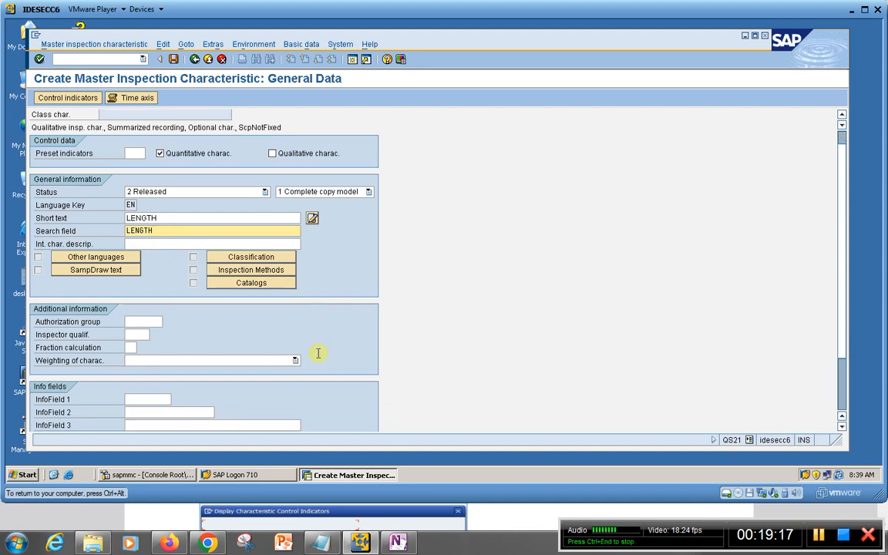
scroll(318, 373, down, 3)
scroll(313, 364, up, 6)
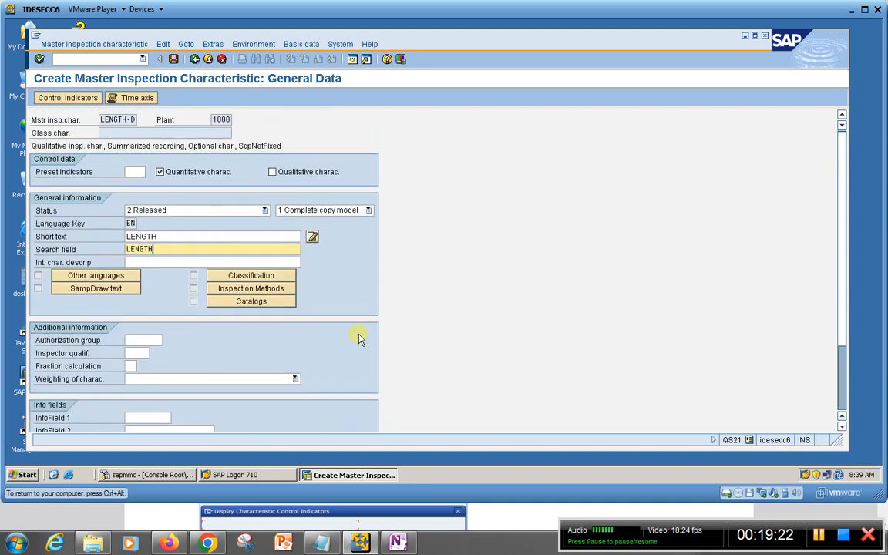
click(56, 102)
drag(192, 136, 350, 130)
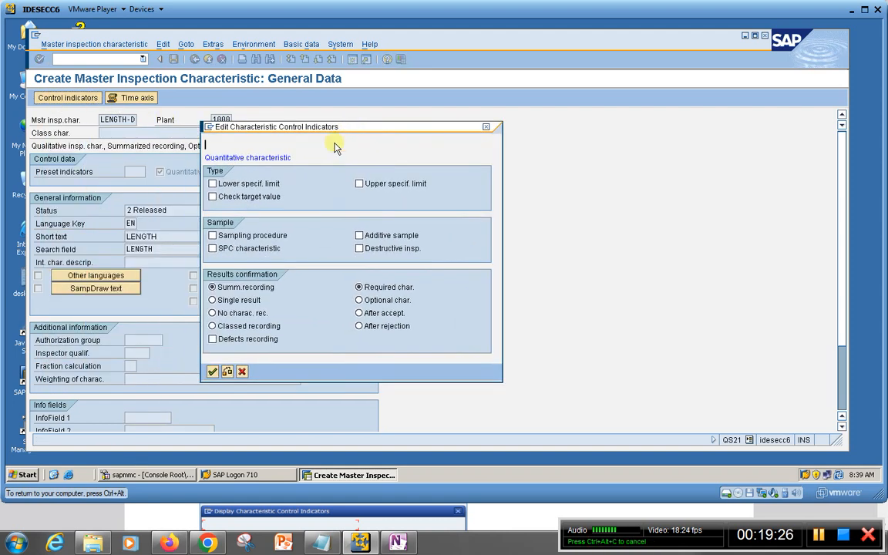
click(213, 184)
click(213, 197)
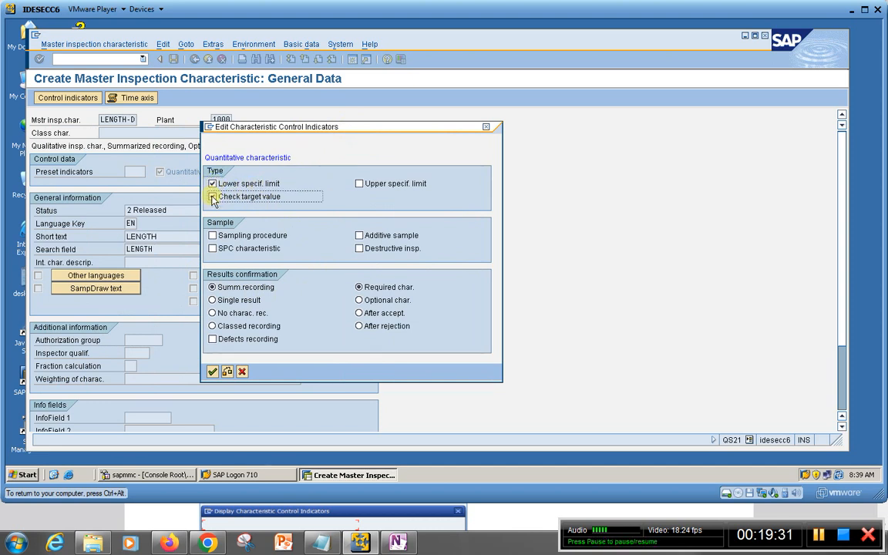
click(360, 184)
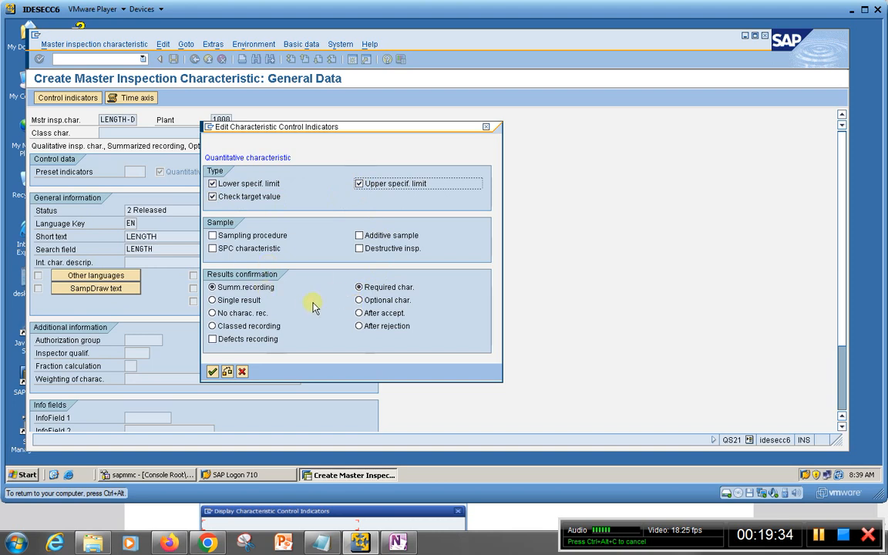
click(213, 236)
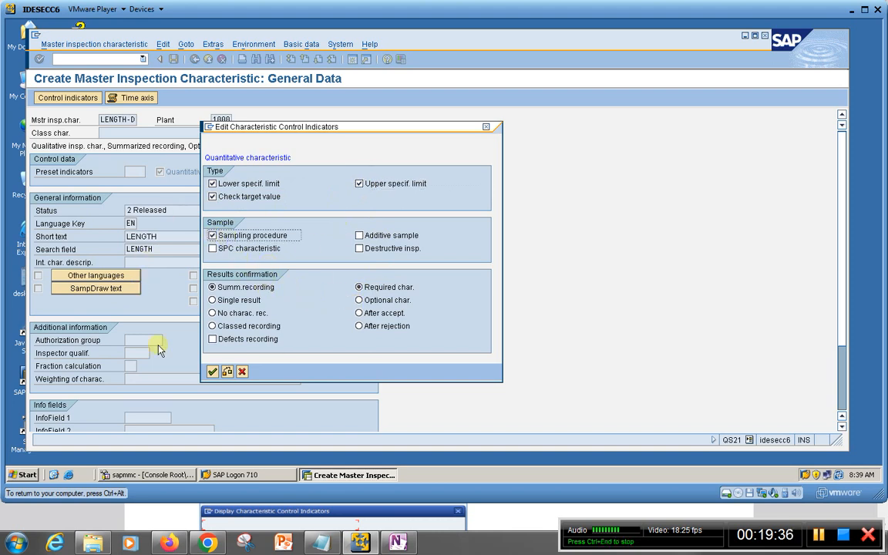
click(213, 372)
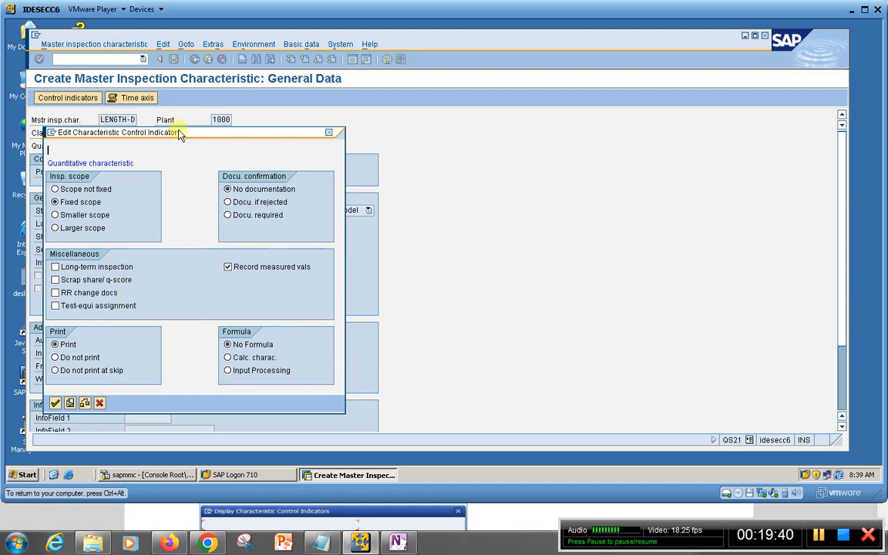
Compare the second set of control indicators with the Master Inspection Characteristic PDF, and accept the defaults in SAP
drag(178, 132, 306, 116)
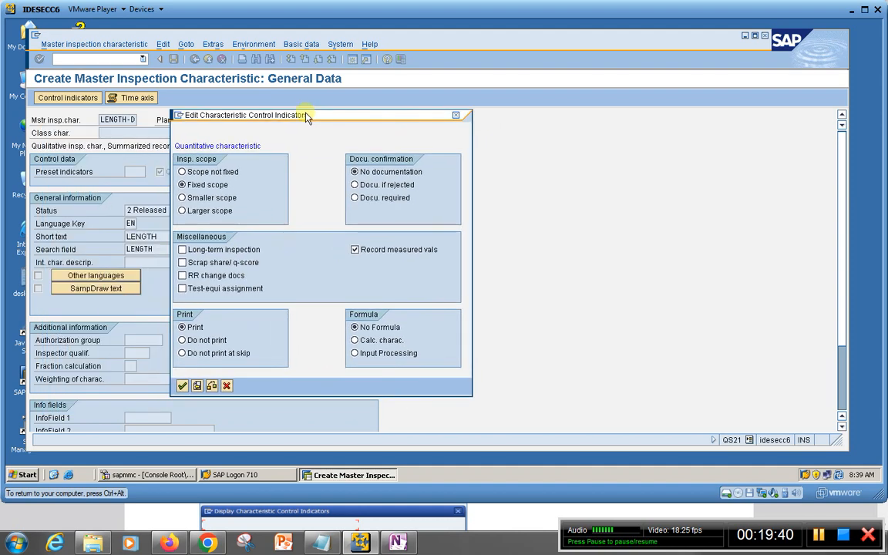
click(178, 545)
scroll(307, 431, down, 10)
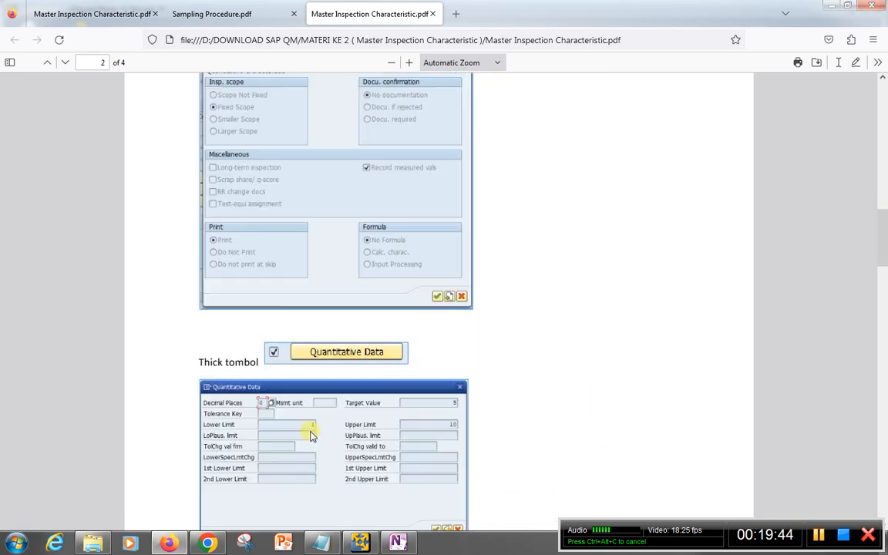
scroll(309, 436, up, 3)
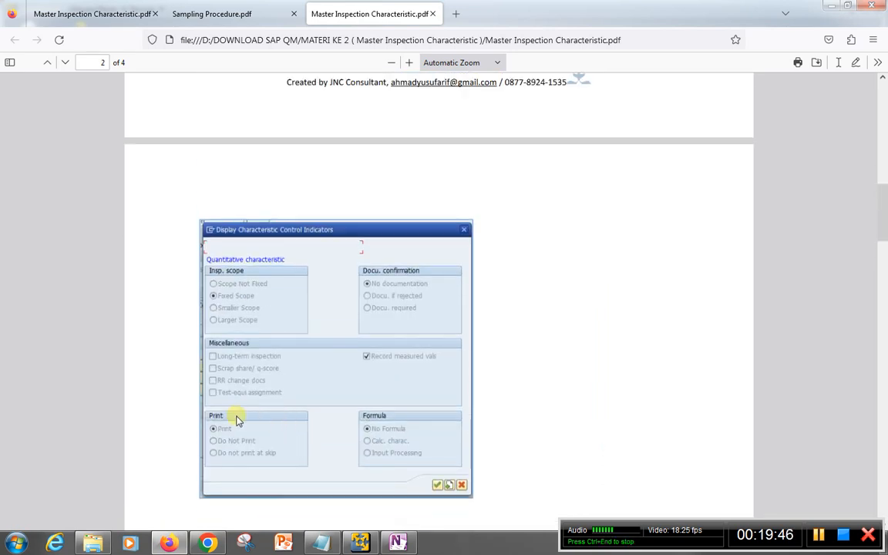
scroll(276, 414, up, 4)
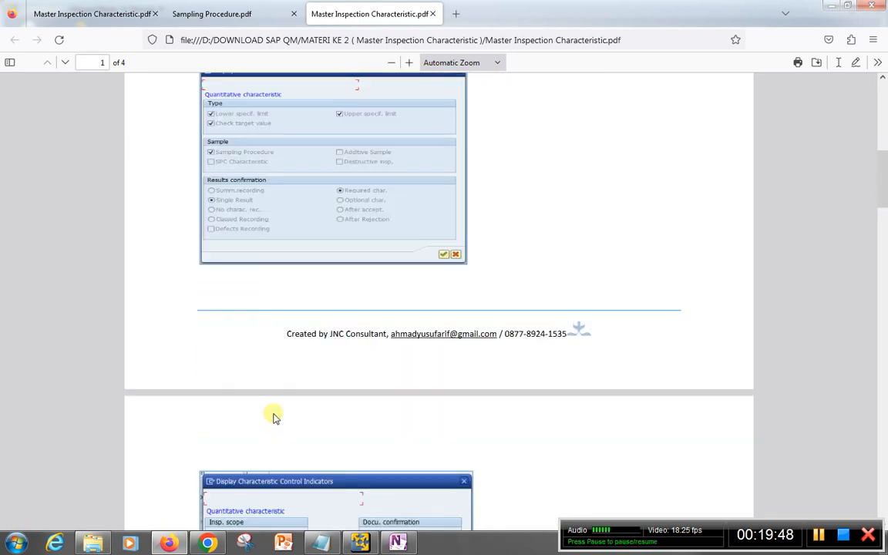
scroll(274, 415, down, 3)
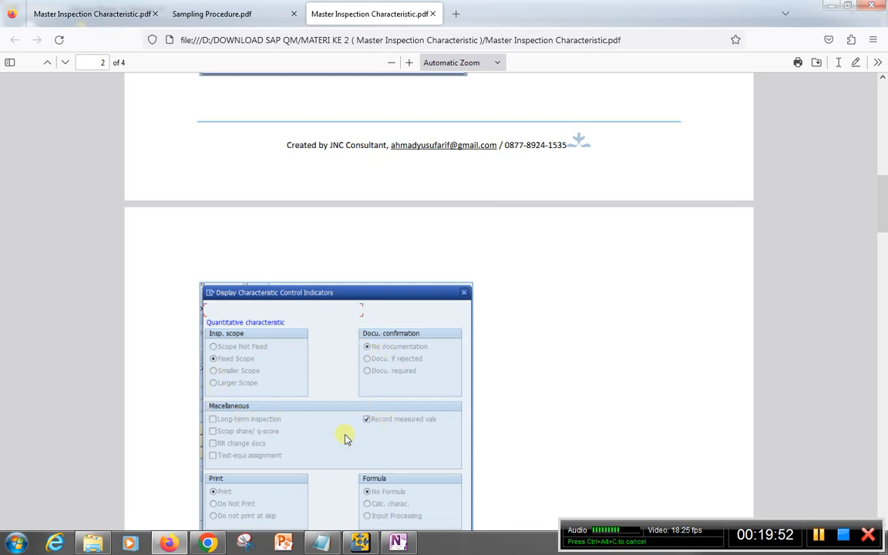
click(363, 544)
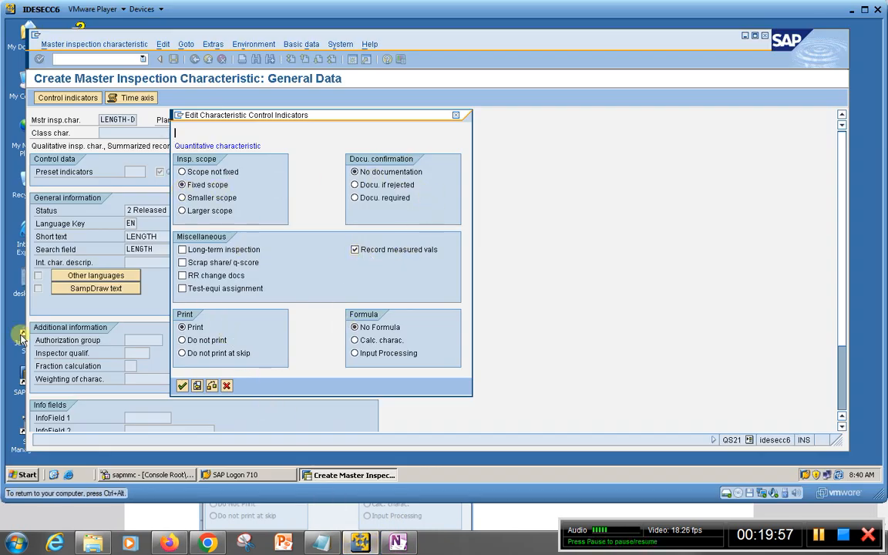
click(182, 386)
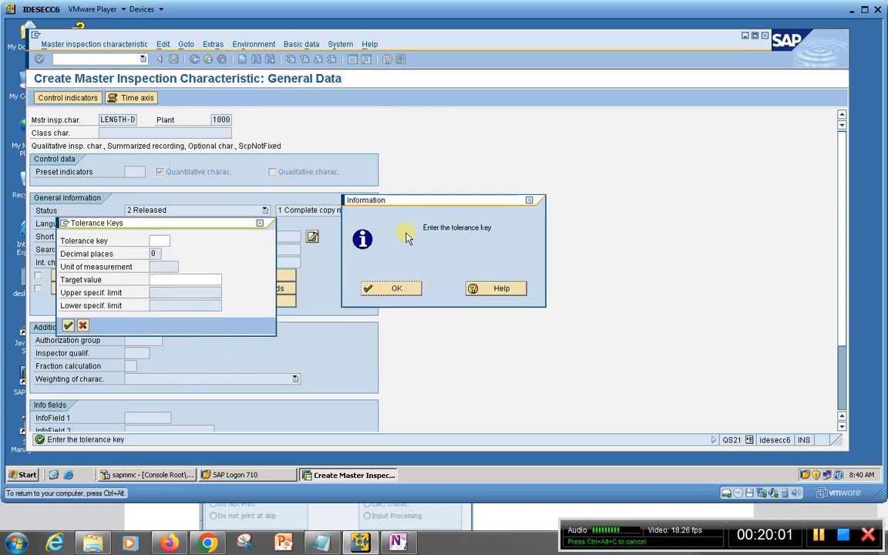
Continue to the quantitative data without entering a tolerance key or a unit of measure
click(396, 288)
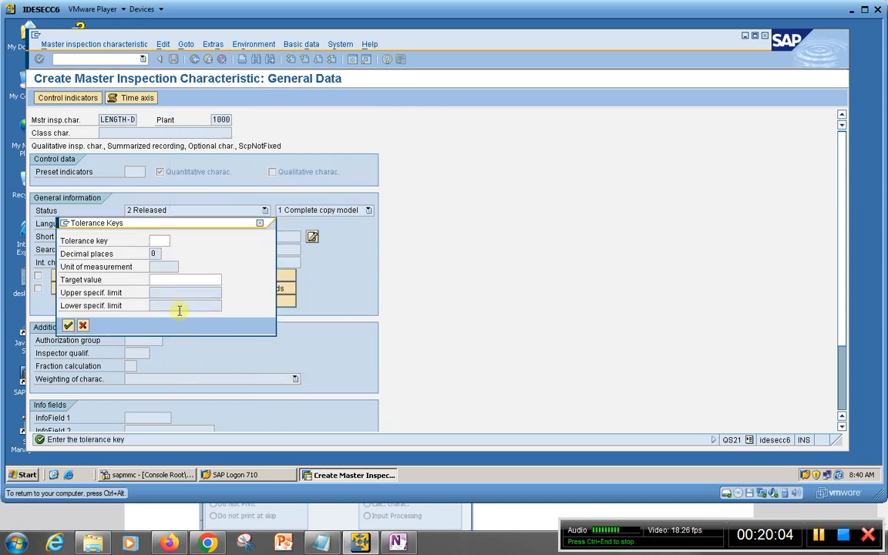
click(67, 326)
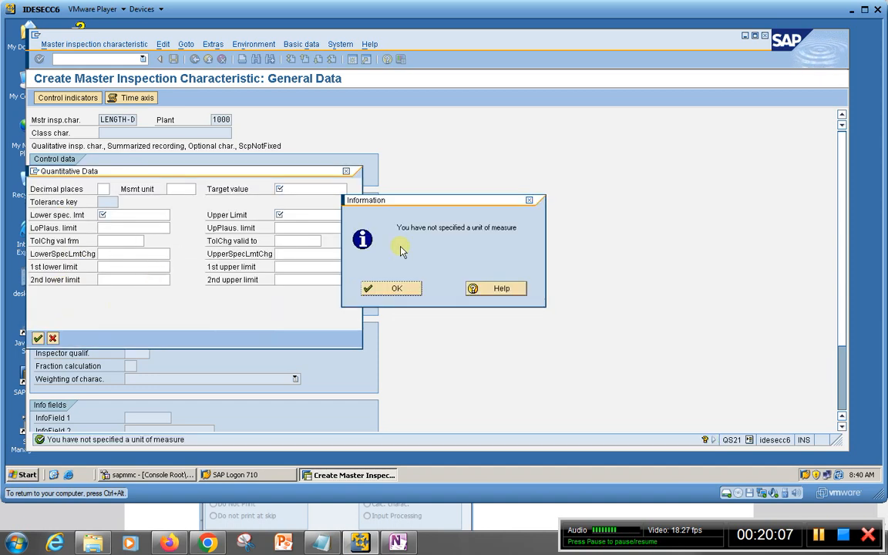
click(396, 289)
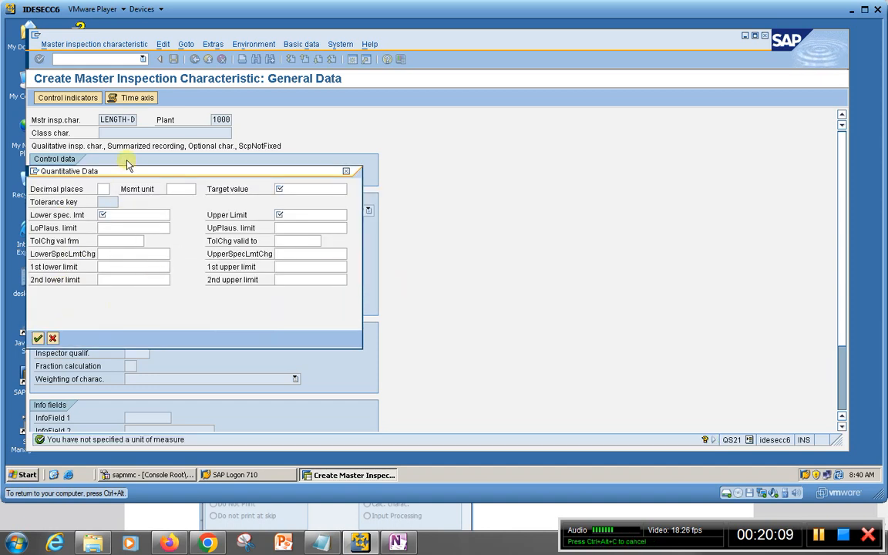
Set the lower specification limit to 1, the upper limit to 10 and the target value to 5, and confirm the quantitative data
click(121, 218)
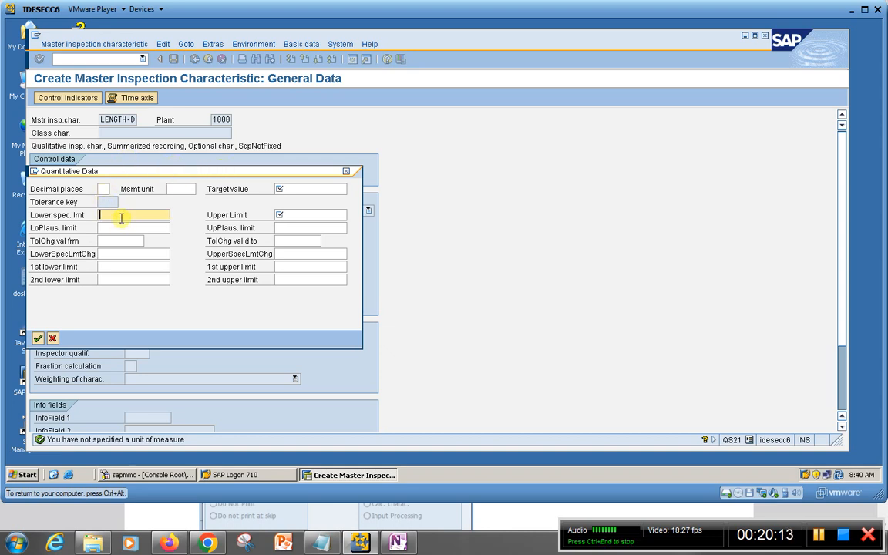
text(1)
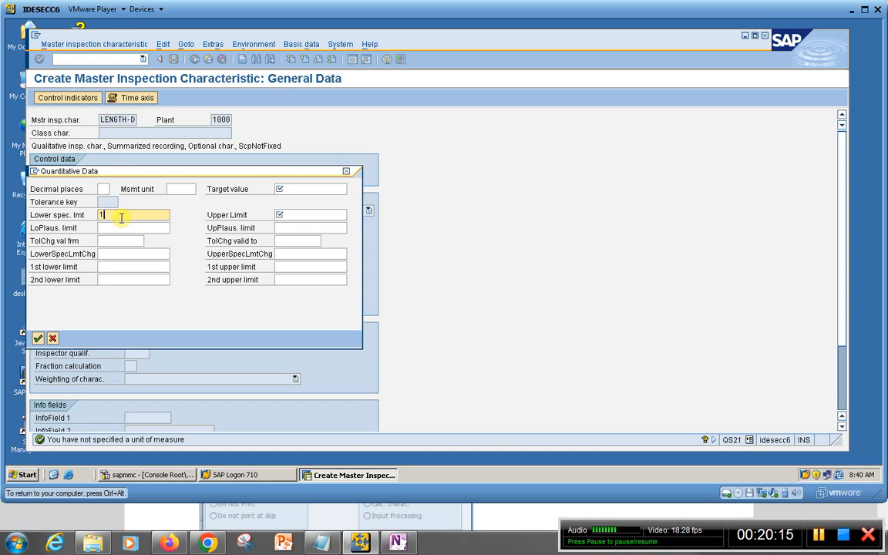
click(290, 215)
text(1)
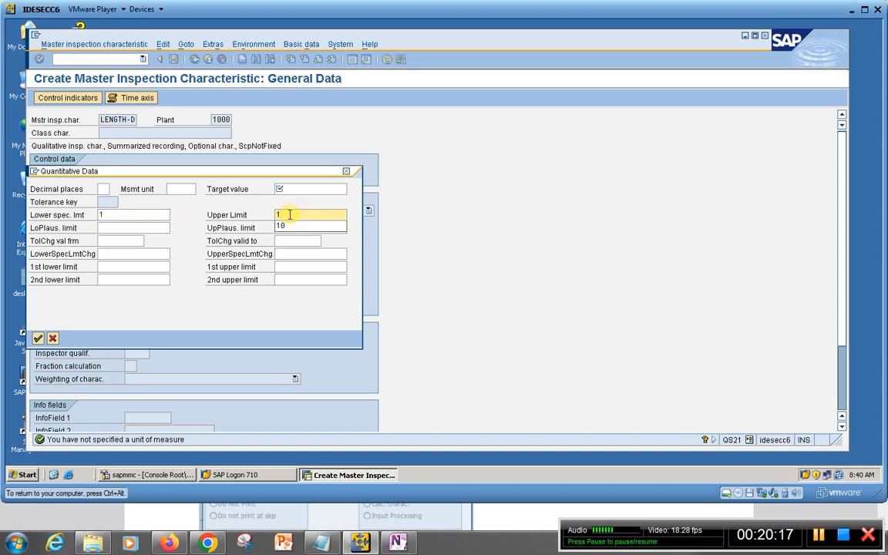
text(0)
click(287, 188)
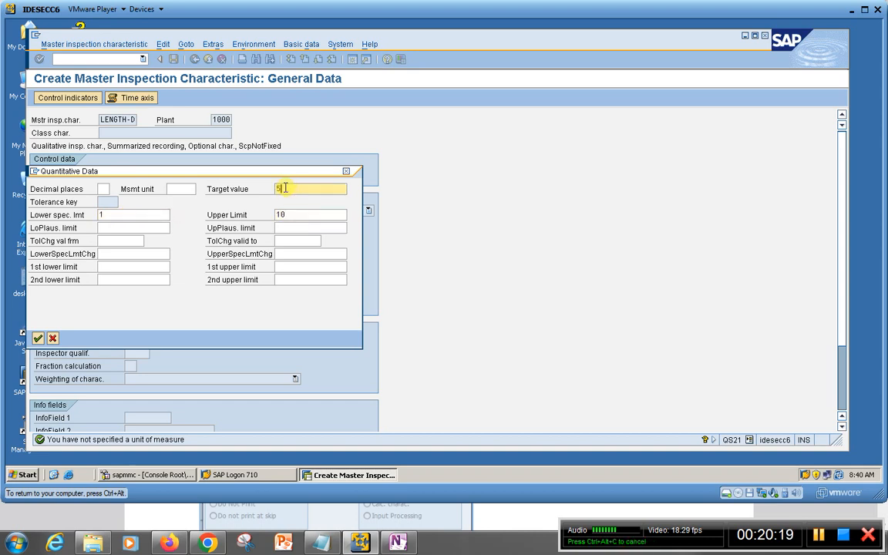
click(38, 338)
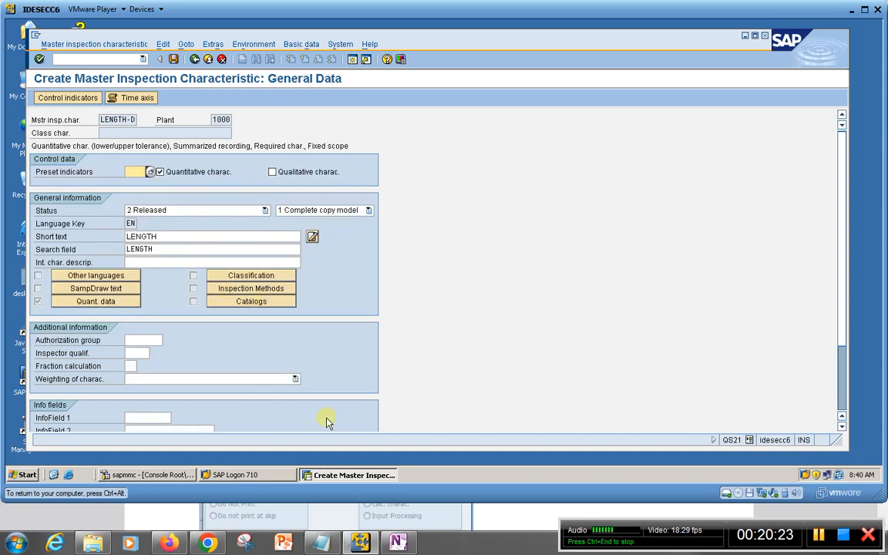
Review the quantitative data of LENGTH-D, close it without changes and save the master inspection characteristic
click(70, 301)
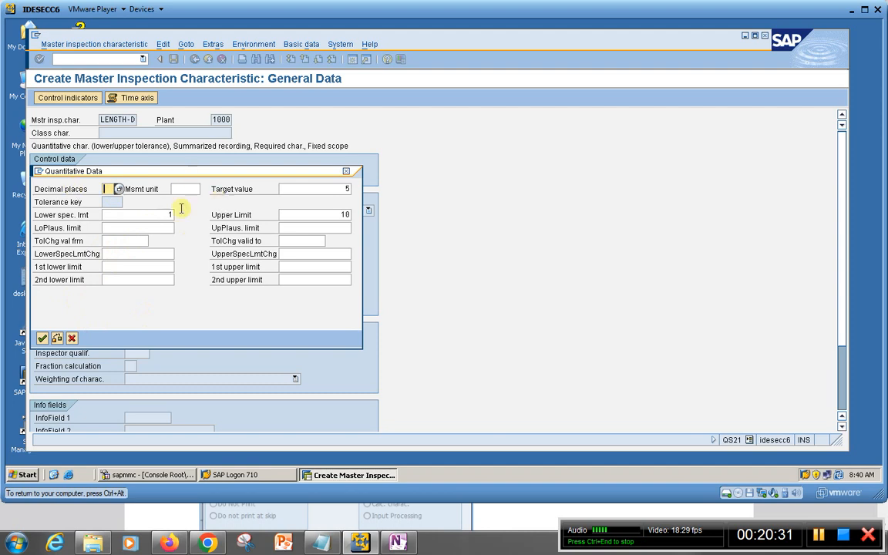
click(72, 339)
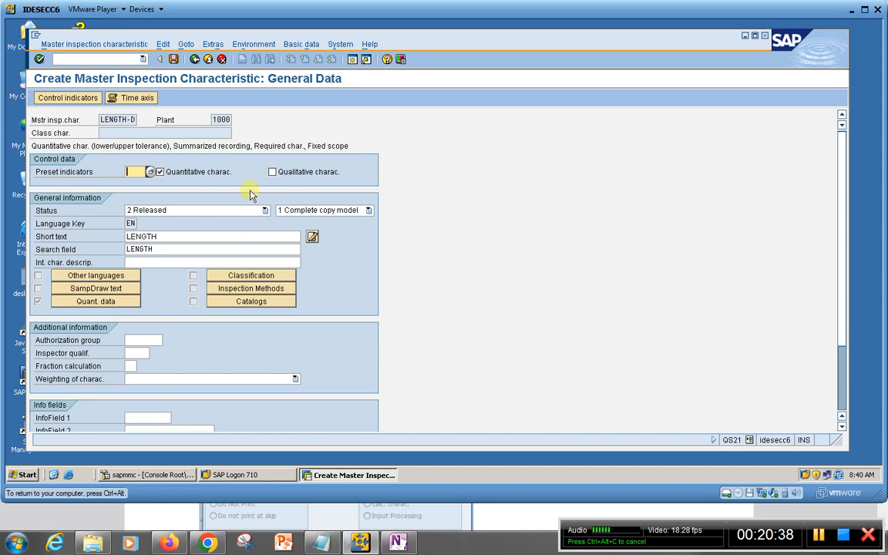
click(174, 60)
click(397, 289)
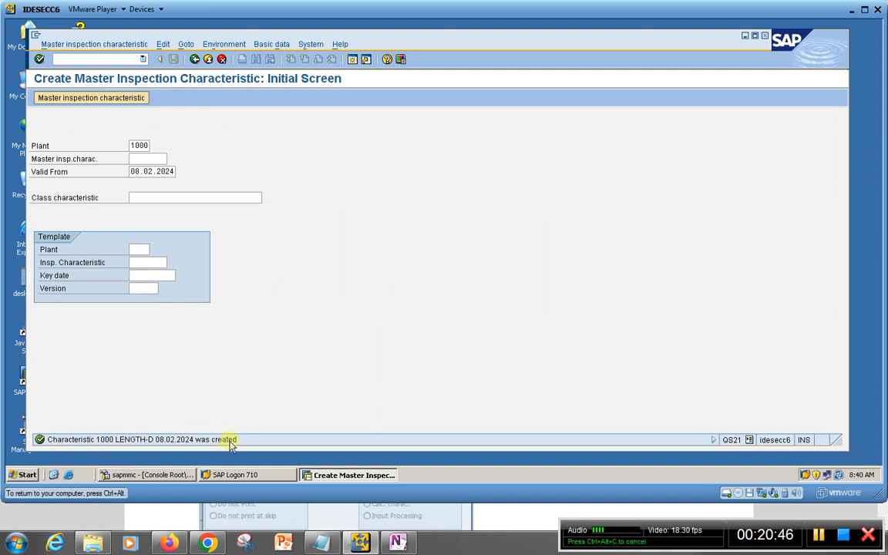
Check the next characteristic name in the OneNote notes, and start creating master inspection characteristic COLOR-D for plant 1000 in SAP
click(399, 542)
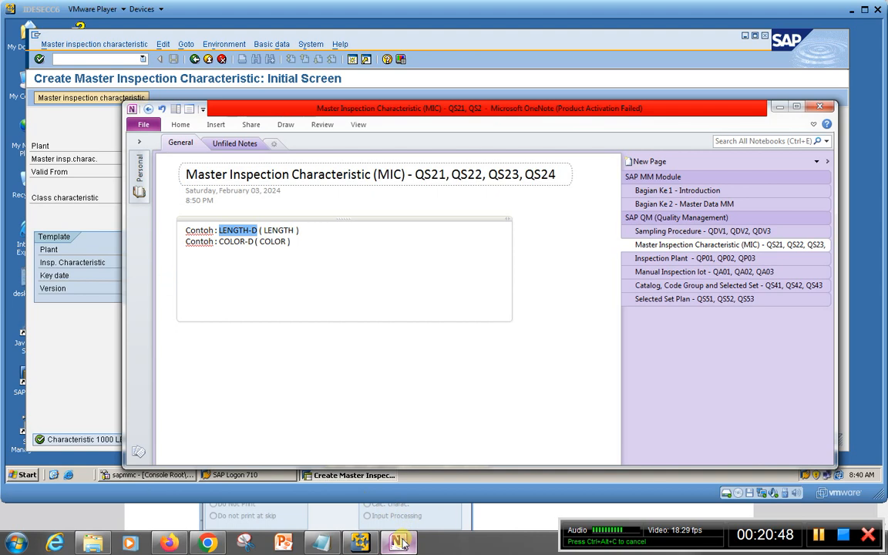
click(400, 542)
click(137, 158)
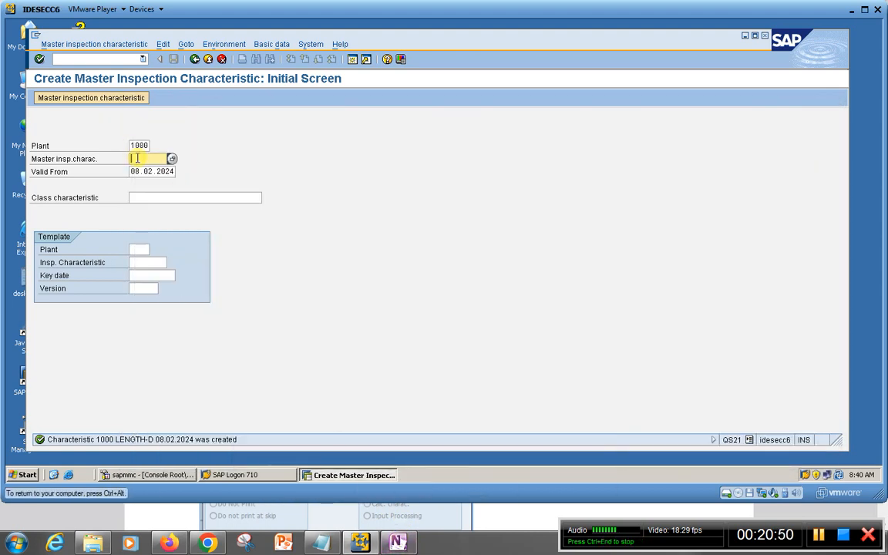
key(Down)
key(Down)
key(Down)
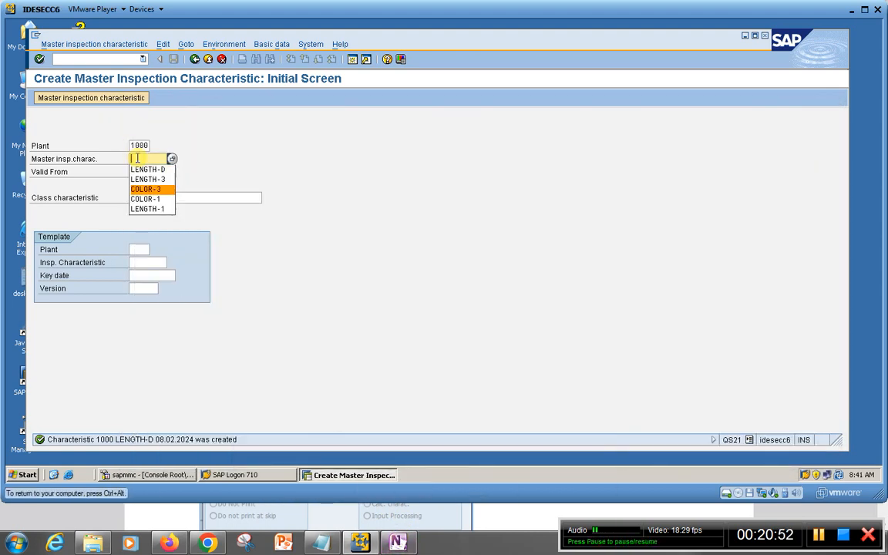
key(Return)
key(BackSpace)
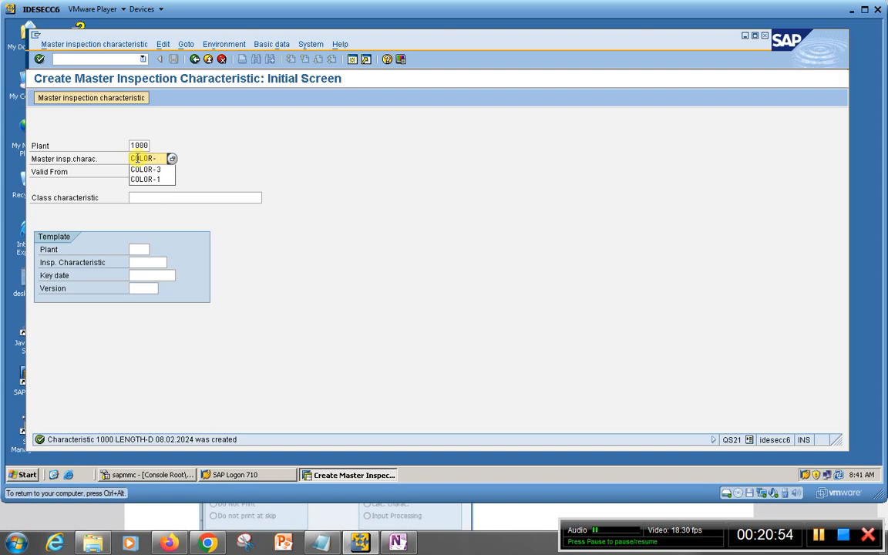
text(D)
key(Return)
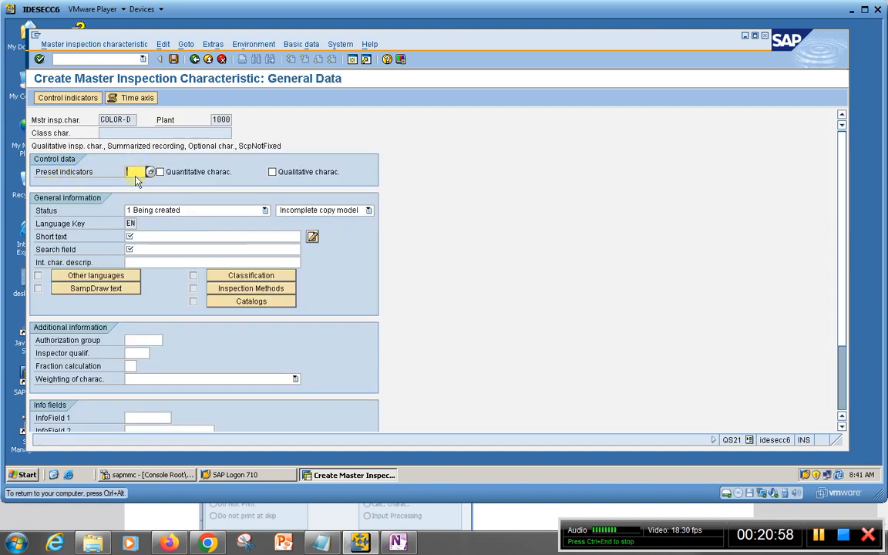
Mark COLOR-D as a qualitative characteristic, with status 2 Released and as a Complete copy model
click(273, 173)
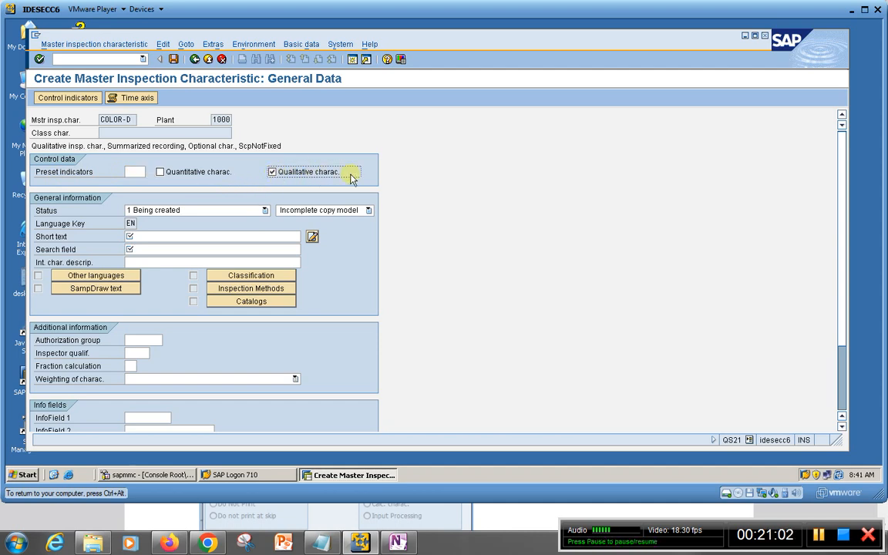
click(265, 210)
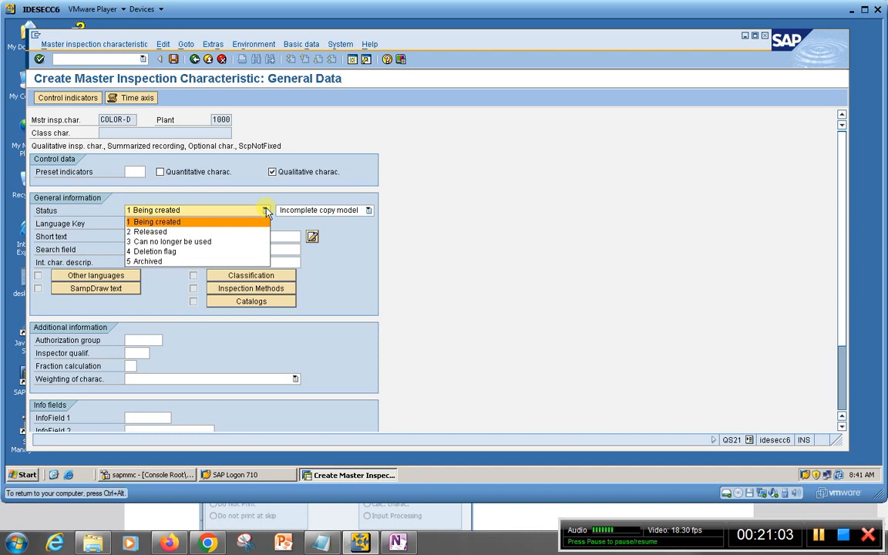
click(189, 230)
click(368, 210)
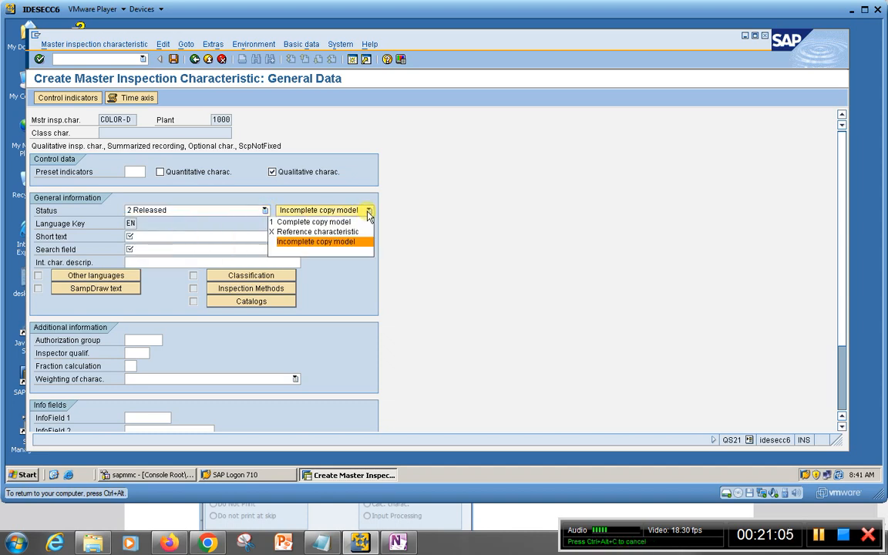
click(325, 220)
Set both the short text and the search field of the characteristic to COLOR
click(149, 236)
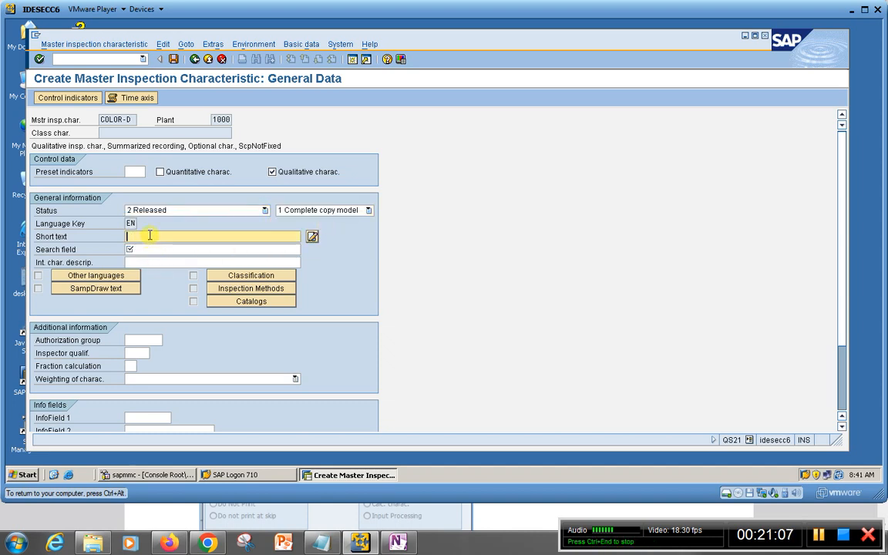
text(COLO)
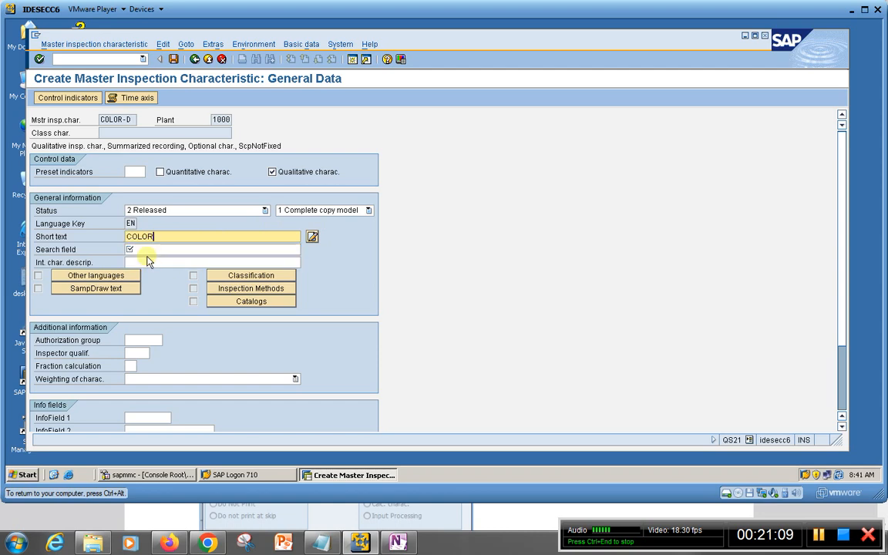
click(152, 248)
click(154, 249)
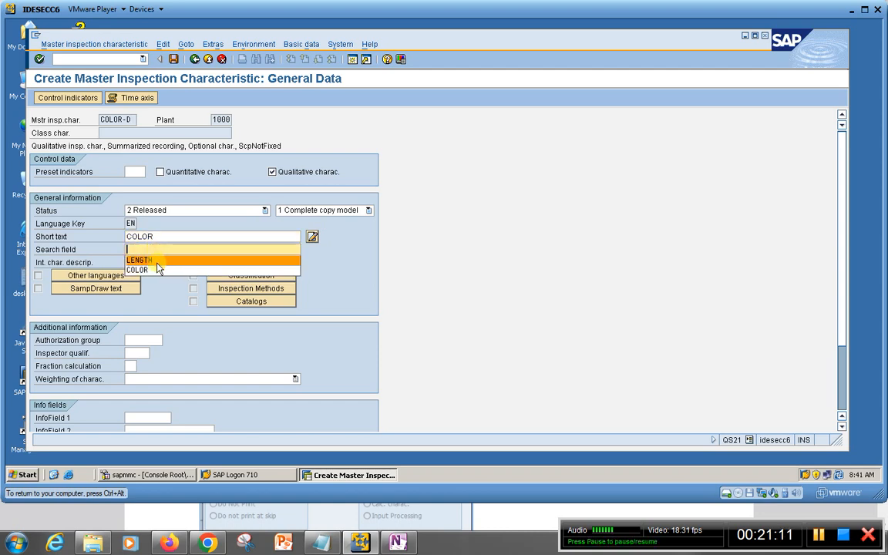
click(145, 270)
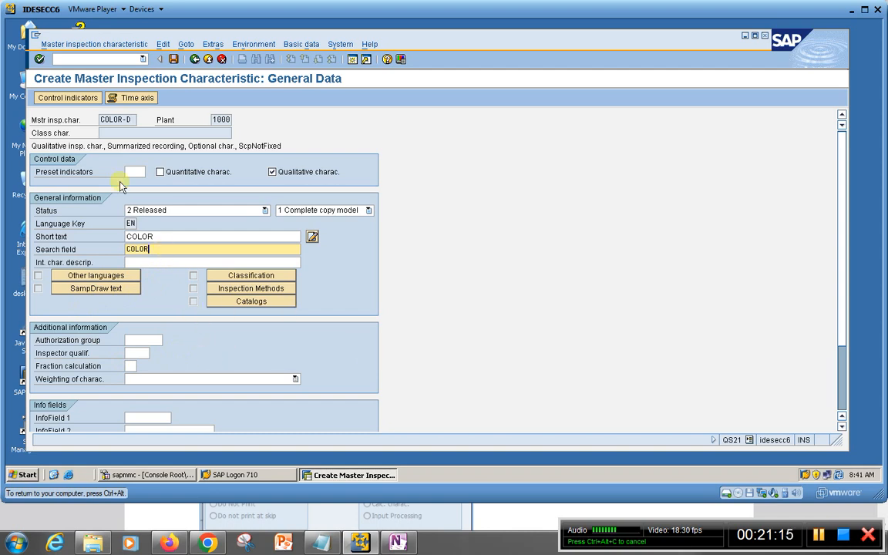
Open the control indicators, consult the qualitative example in the Master Inspection Characteristic PDF, and enable Charac. attribute and Sampling procedure in SAP, confirming the first set
click(59, 98)
drag(264, 132, 412, 122)
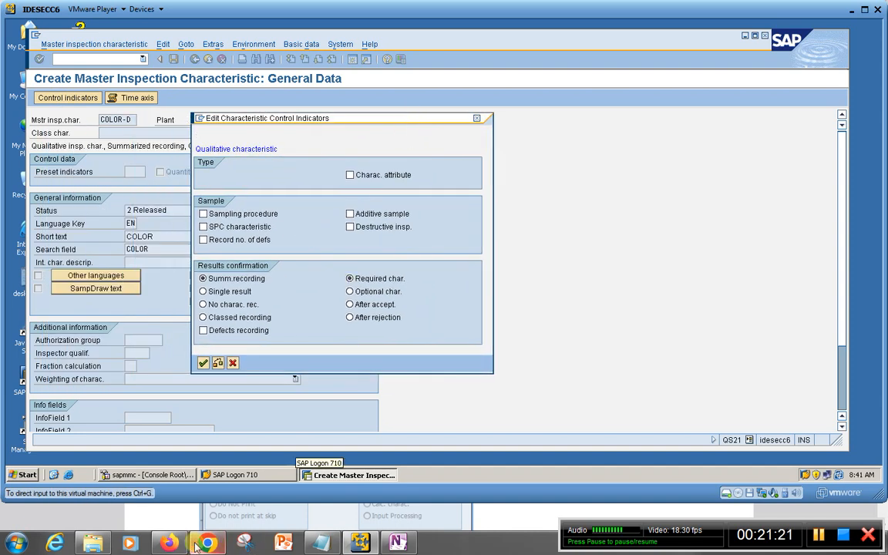
mouse_move(173, 544)
click(168, 478)
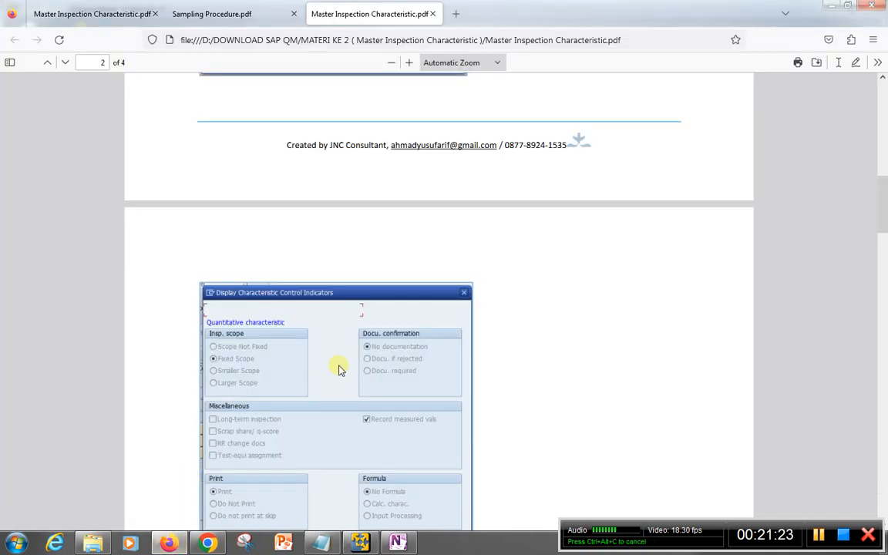
scroll(393, 351, down, 10)
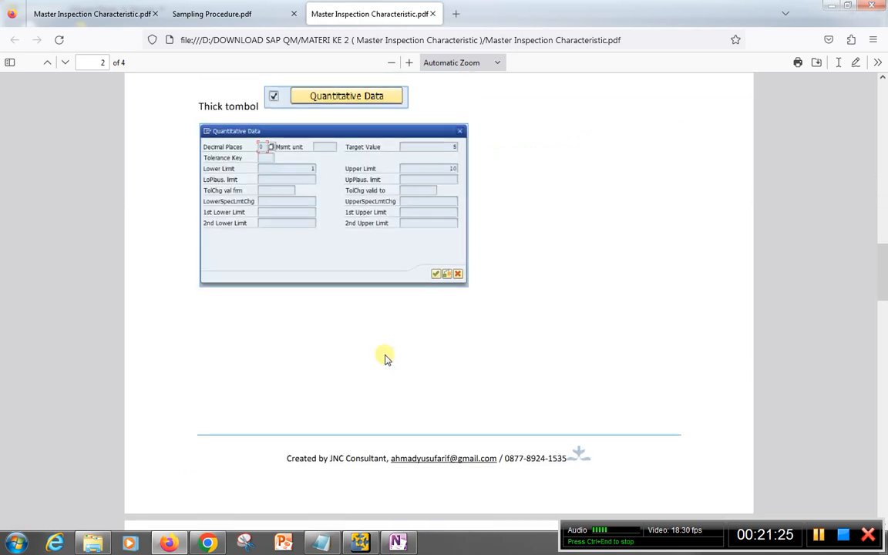
scroll(385, 359, up, 4)
scroll(381, 359, down, 10)
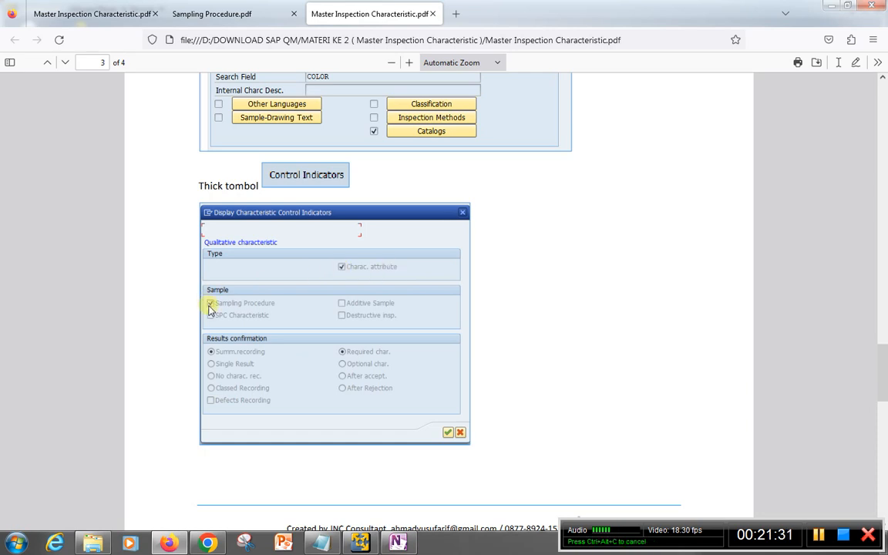
click(362, 543)
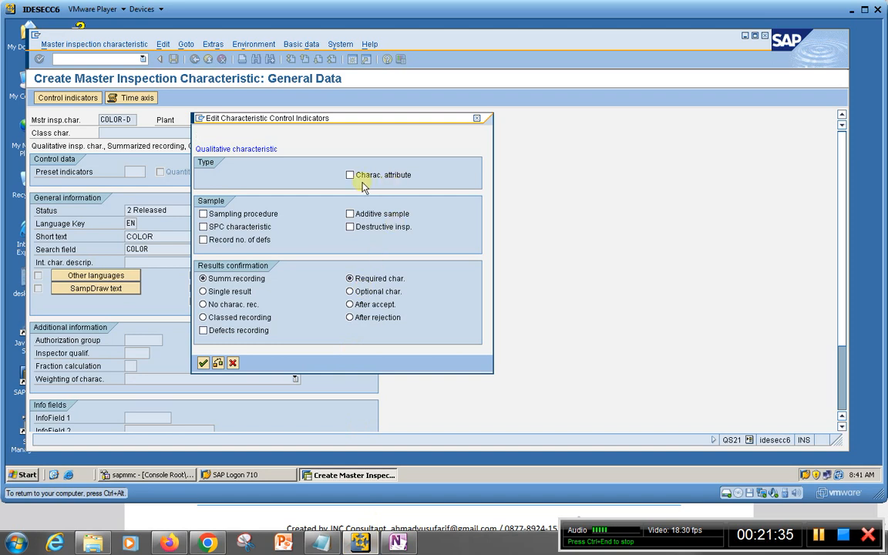
click(350, 175)
click(203, 213)
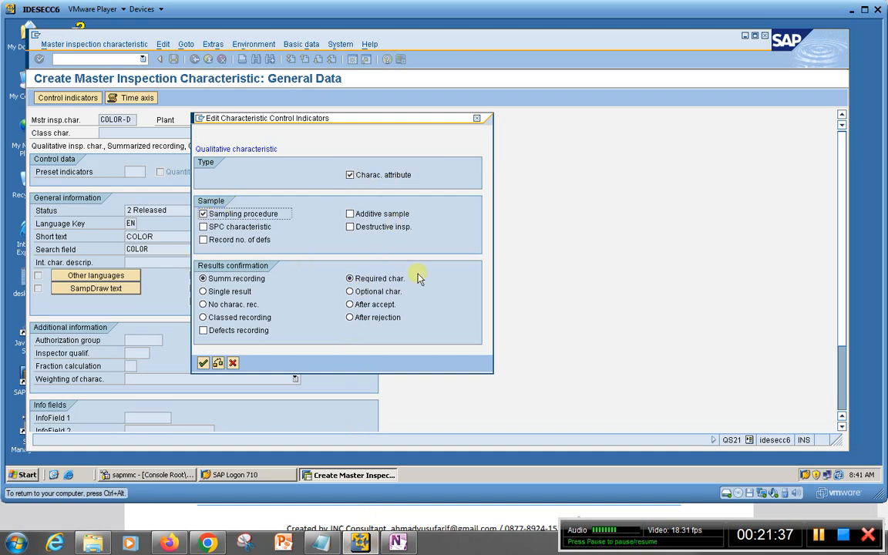
click(202, 363)
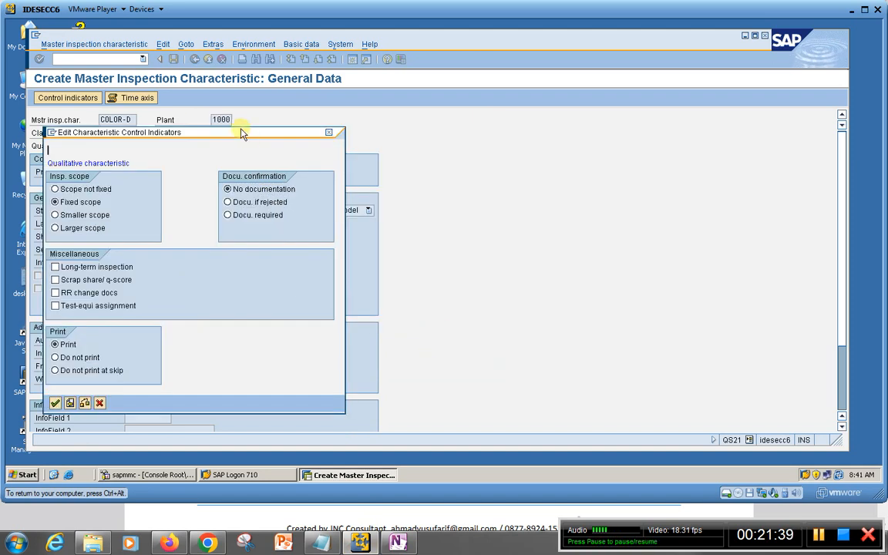
Compare the second set of control indicators with the PDF, enable Long-term inspection in SAP, and confirm the set and the message that follows
drag(242, 132, 405, 118)
click(169, 542)
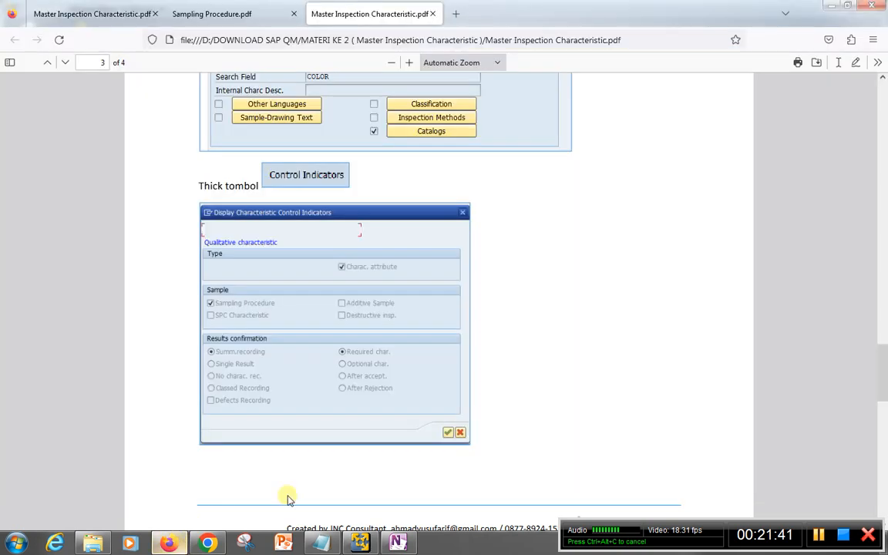
scroll(324, 404, down, 4)
scroll(320, 404, down, 3)
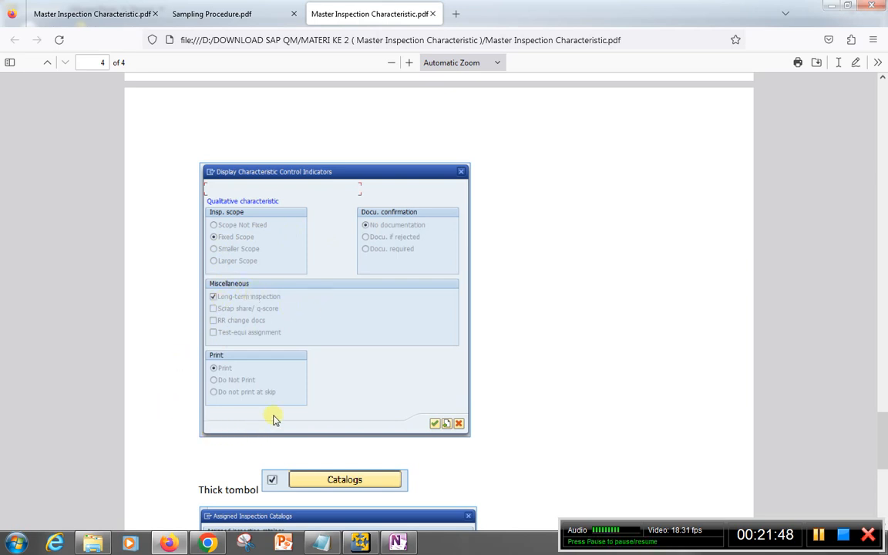
click(364, 541)
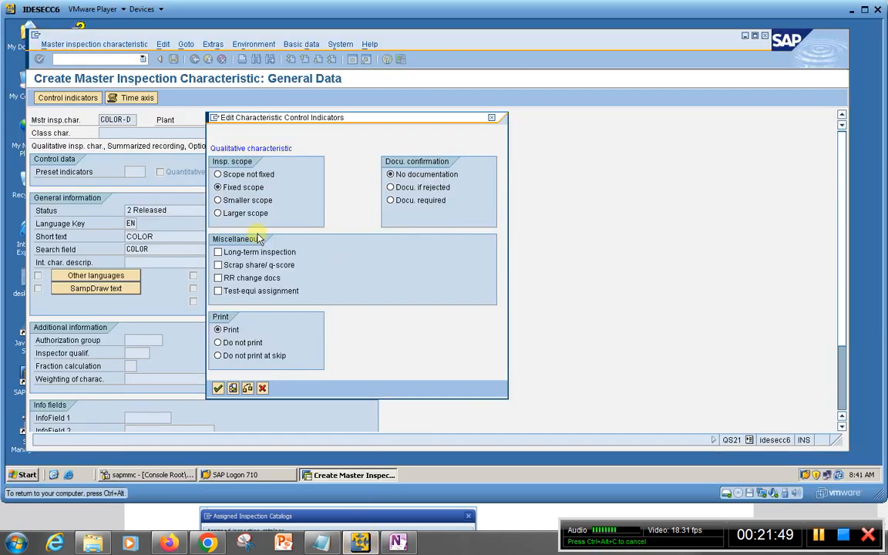
click(218, 252)
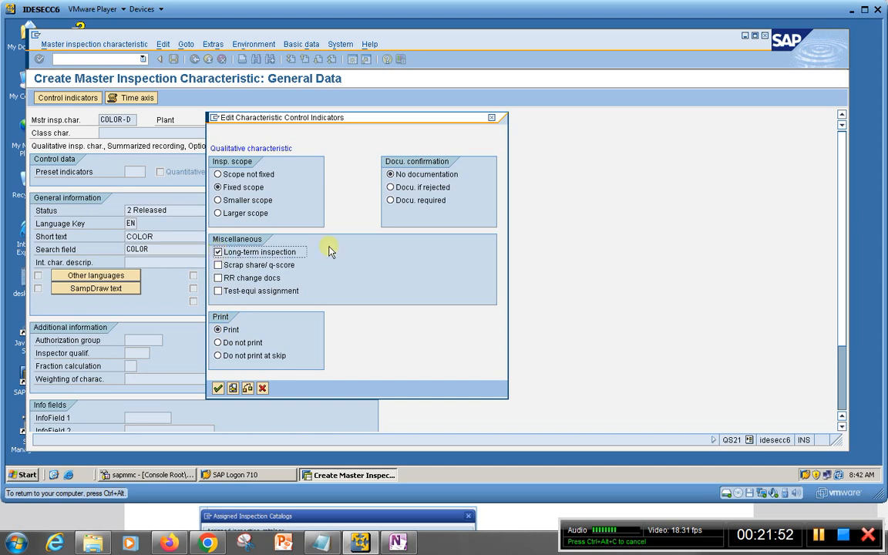
click(219, 388)
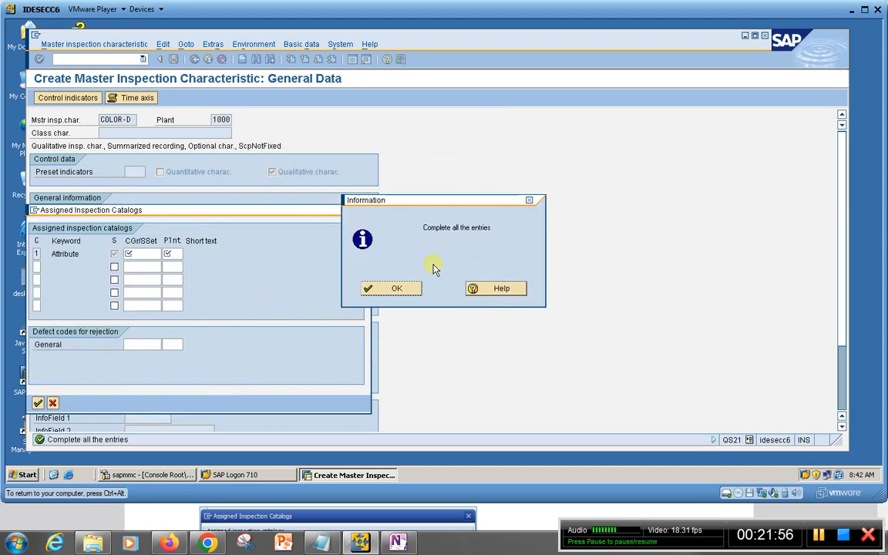
click(397, 288)
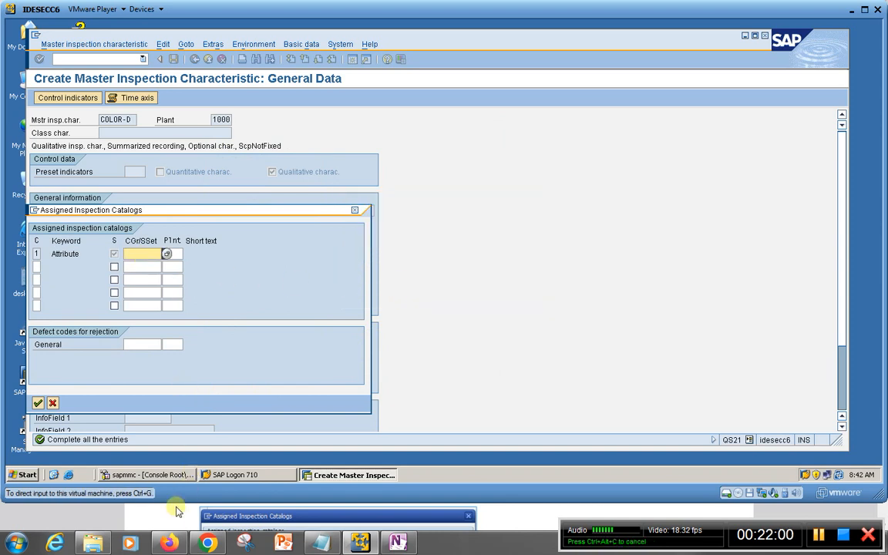
Look up the Assigned Inspection Catalogs example in the Master Inspection Characteristic PDF, and return to SAP
click(171, 544)
scroll(345, 383, down, 3)
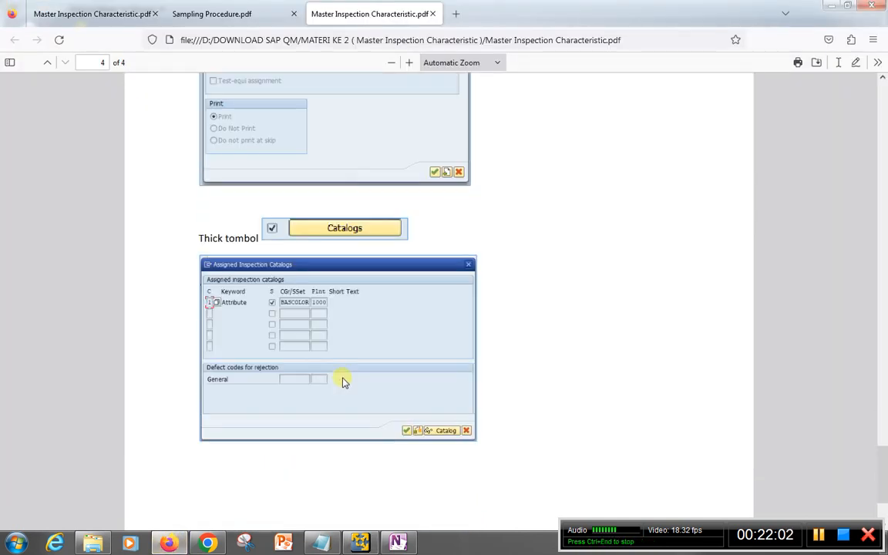
click(359, 544)
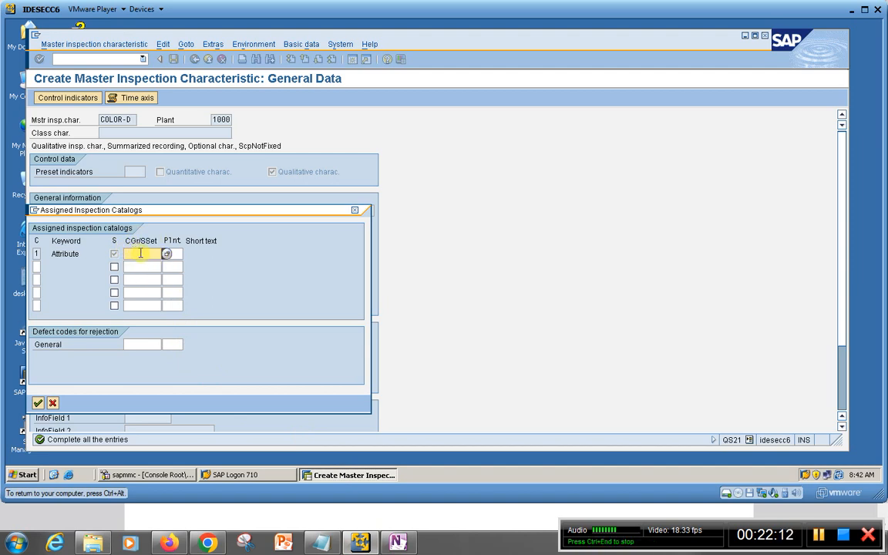
Assign selected set COLORCG (Color 1000) of plant 1000 to the Attribute catalog, confirm it, and review the catalog assignment
click(166, 257)
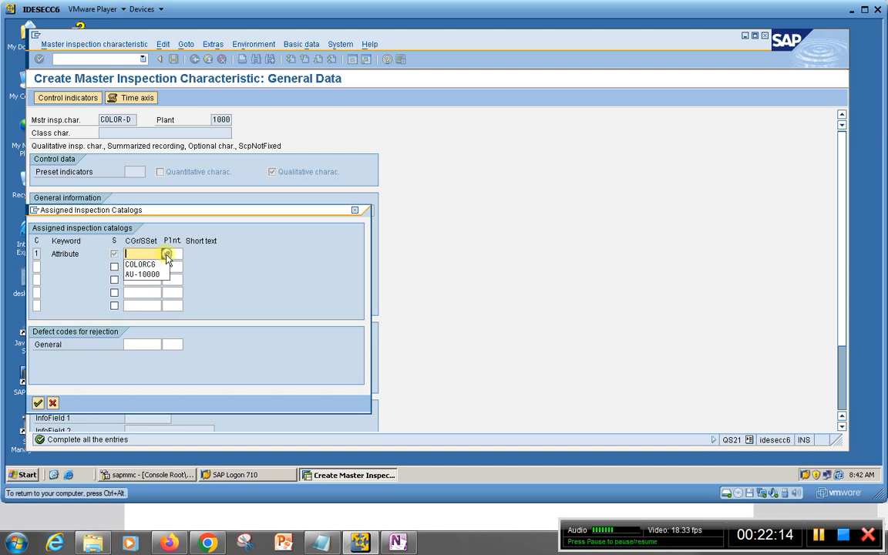
click(211, 253)
click(152, 253)
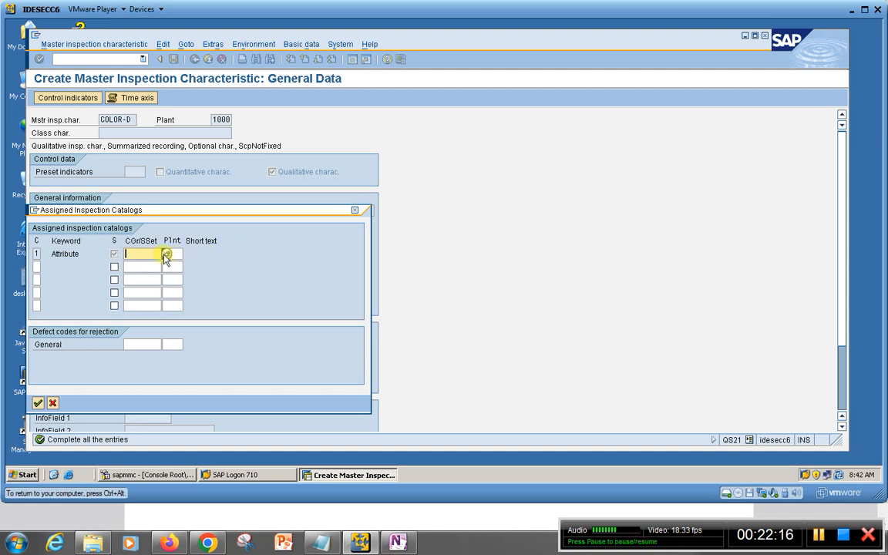
click(164, 255)
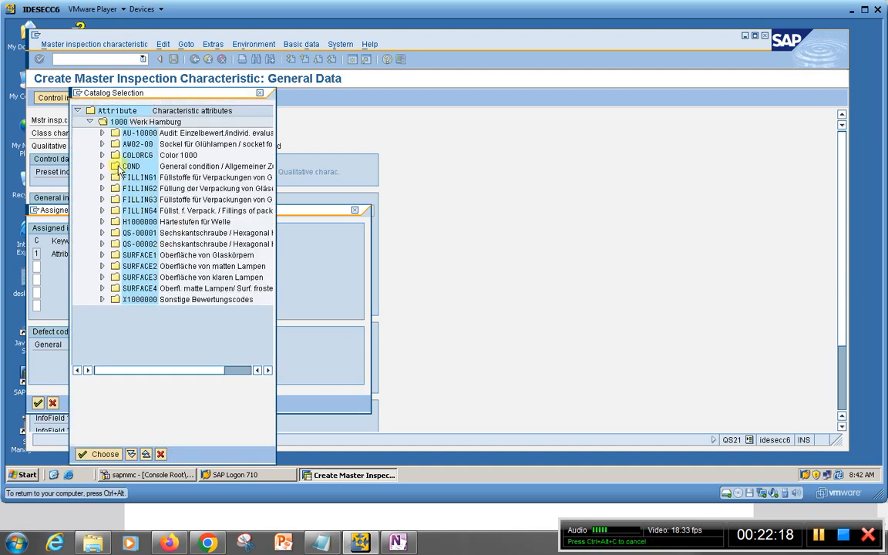
click(128, 155)
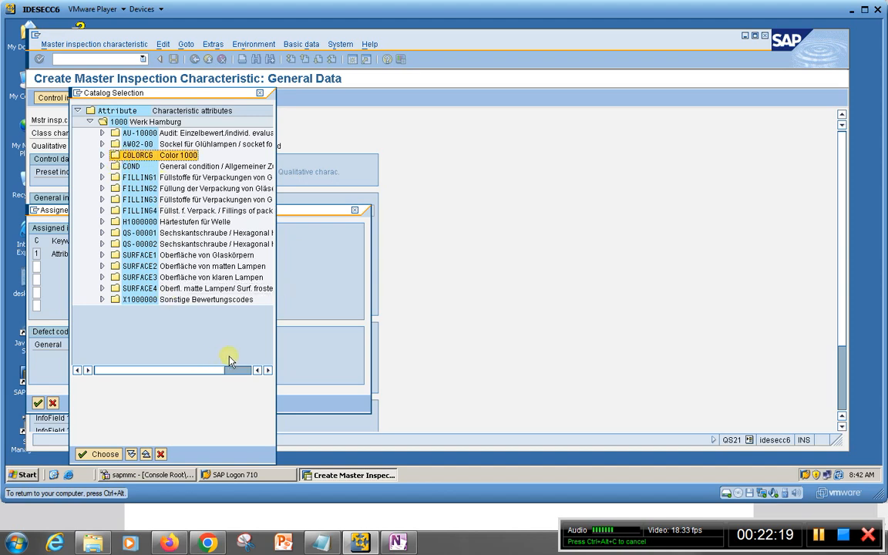
click(86, 453)
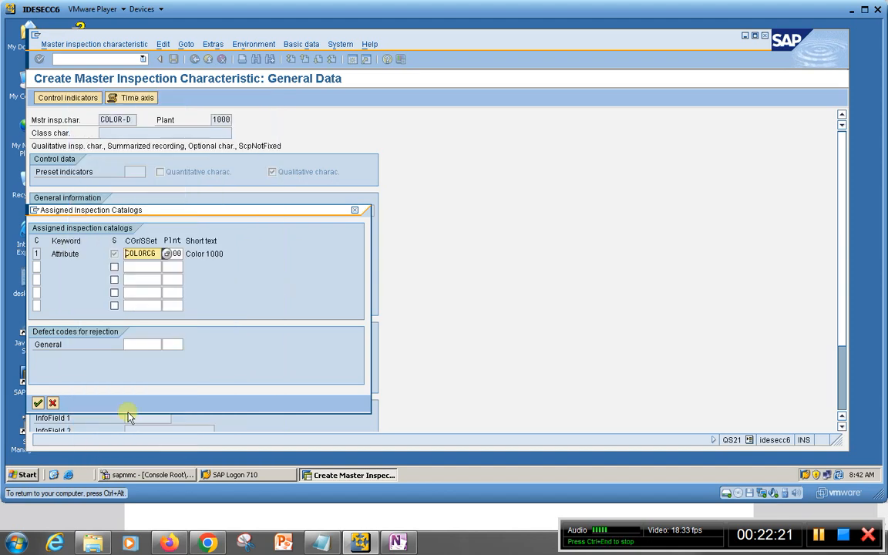
key(Return)
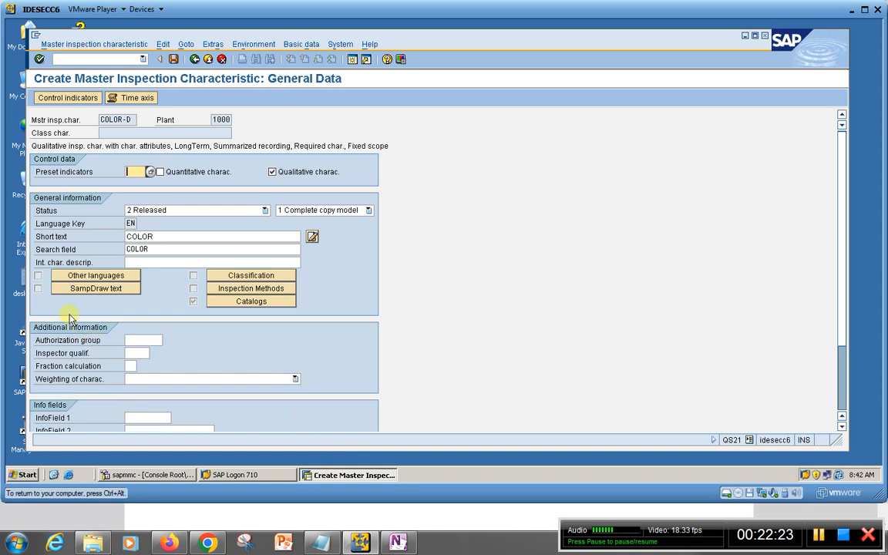
click(227, 303)
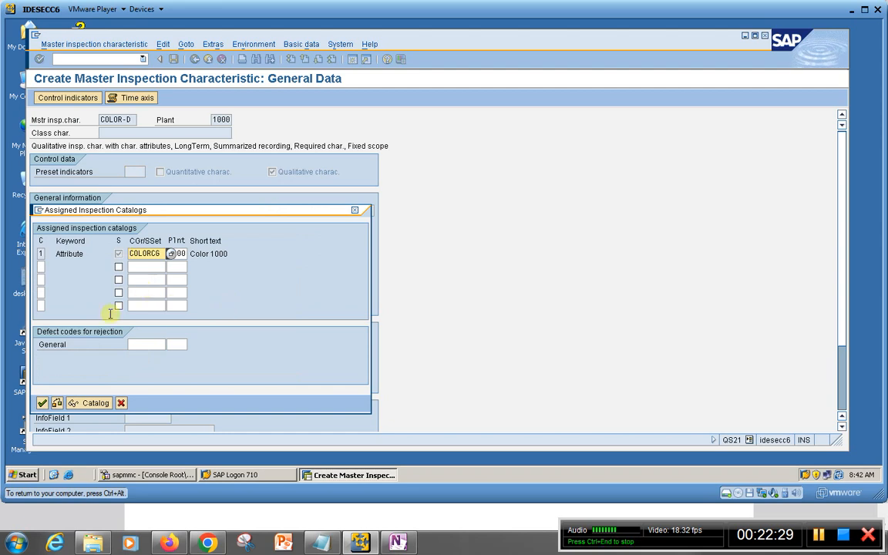
click(41, 403)
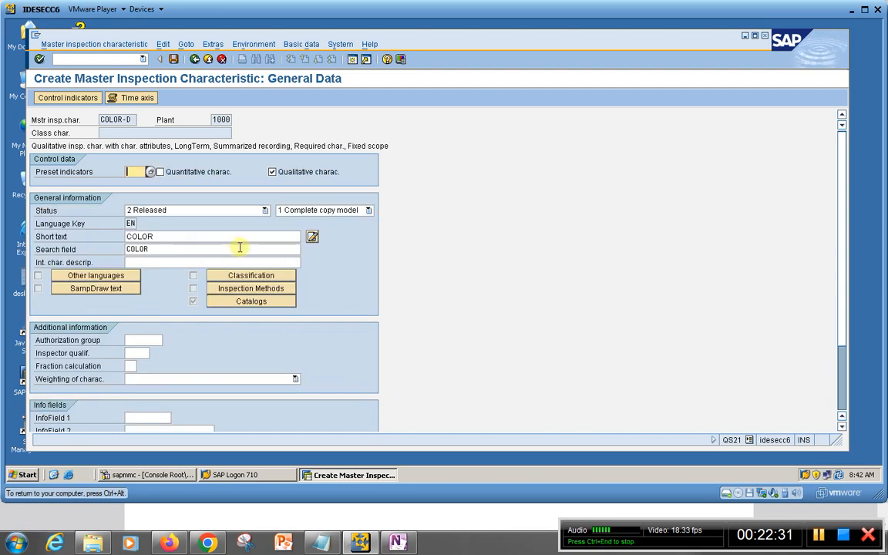
Save the COLOR-D characteristic, acknowledge the creation message, and open the saved characteristic of plant 1000 in display mode
click(174, 61)
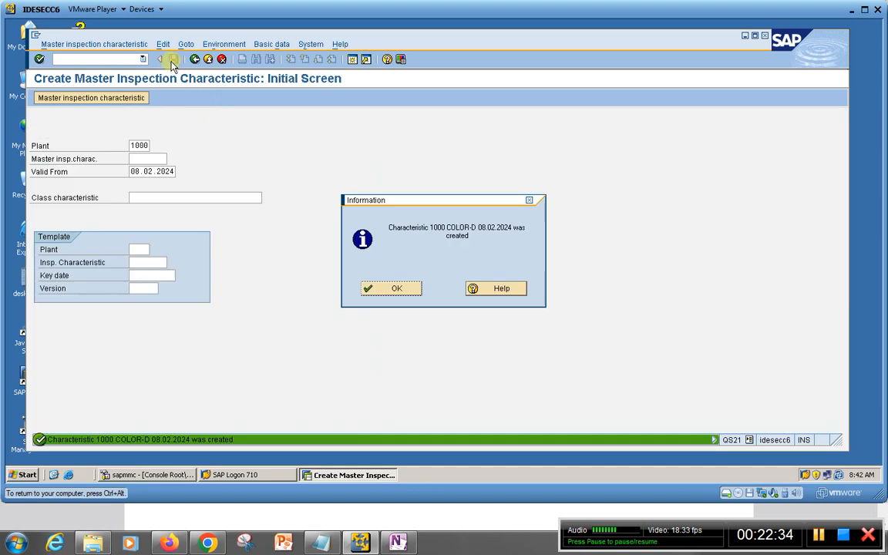
click(394, 290)
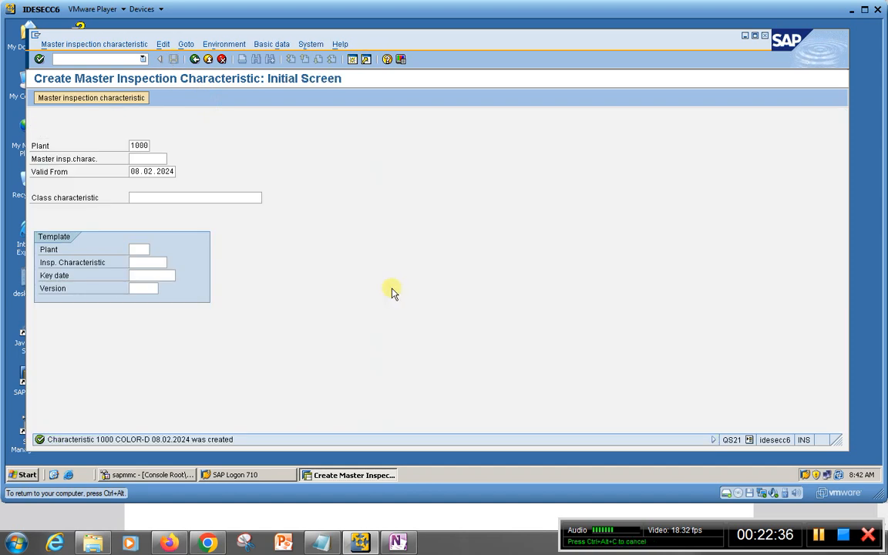
click(54, 44)
click(66, 113)
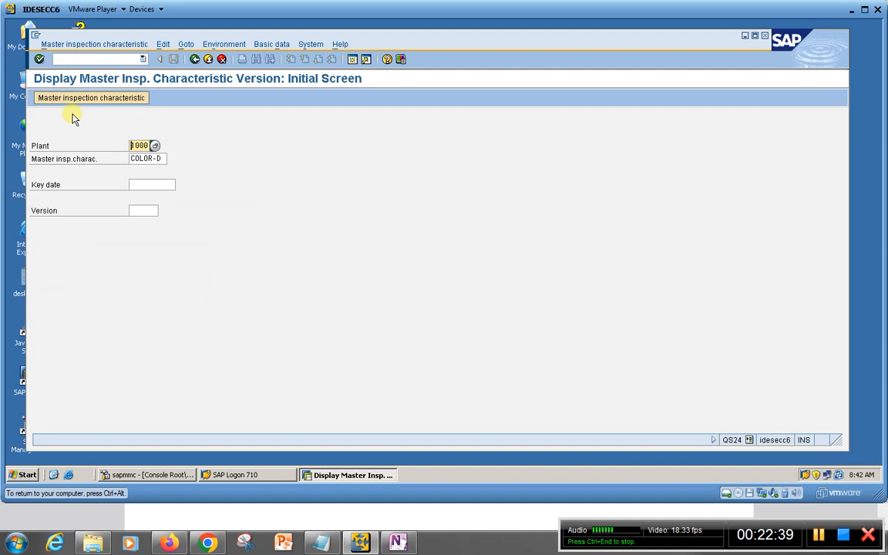
key(Return)
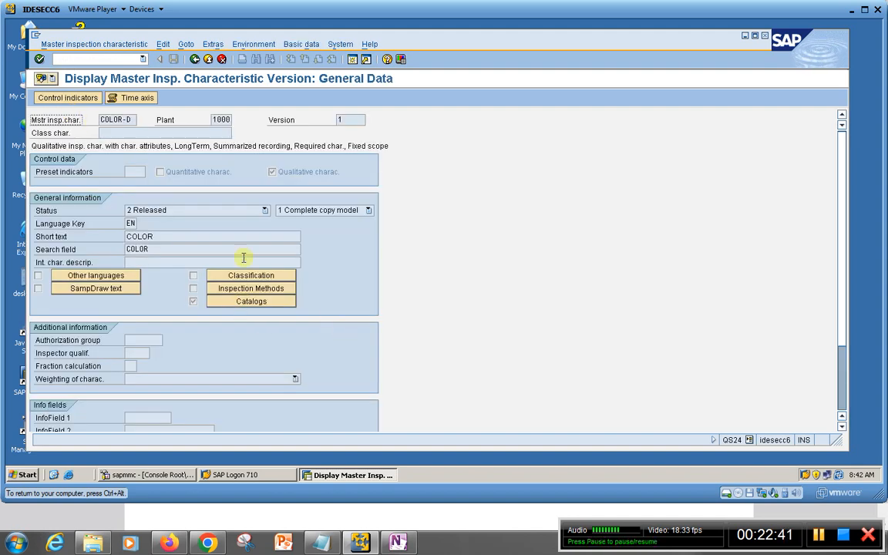
Review the assigned inspection catalogs of COLOR-D, close them, and return to the initial display screen
click(231, 301)
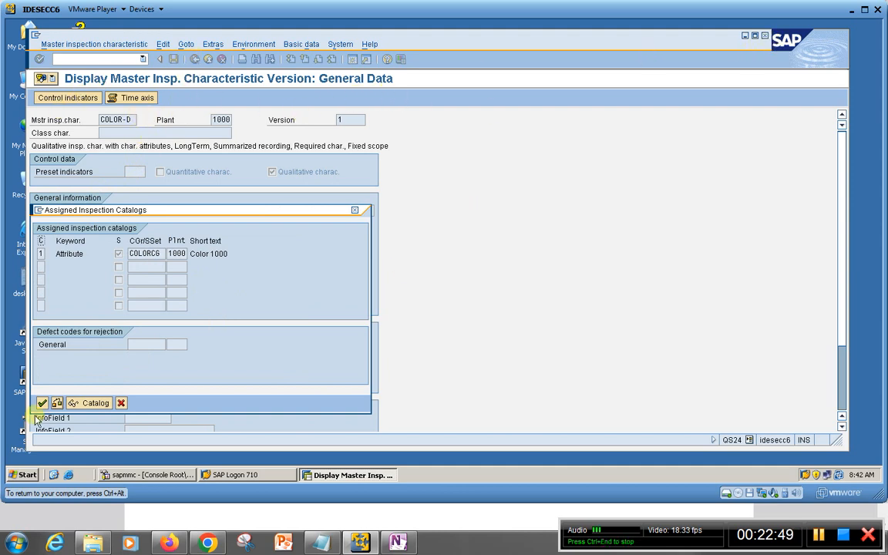
click(120, 403)
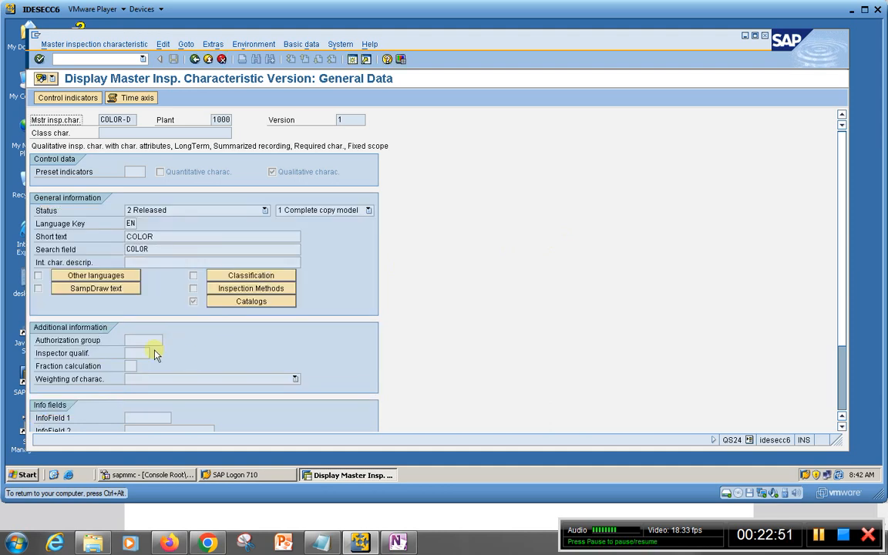
click(195, 59)
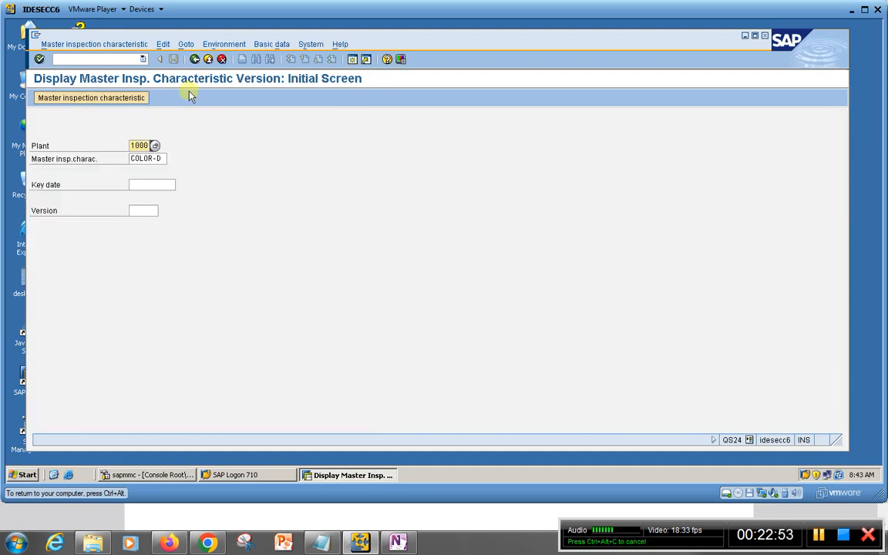
Display the LENGTH-D characteristic, review its quantitative data, and close that data
click(148, 159)
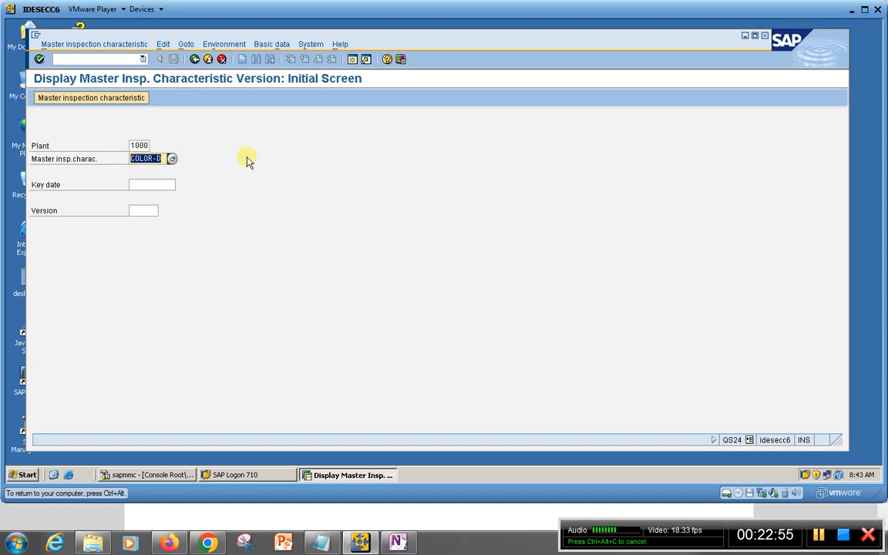
key(Delete)
key(Down)
key(Down)
key(Return)
key(Return)
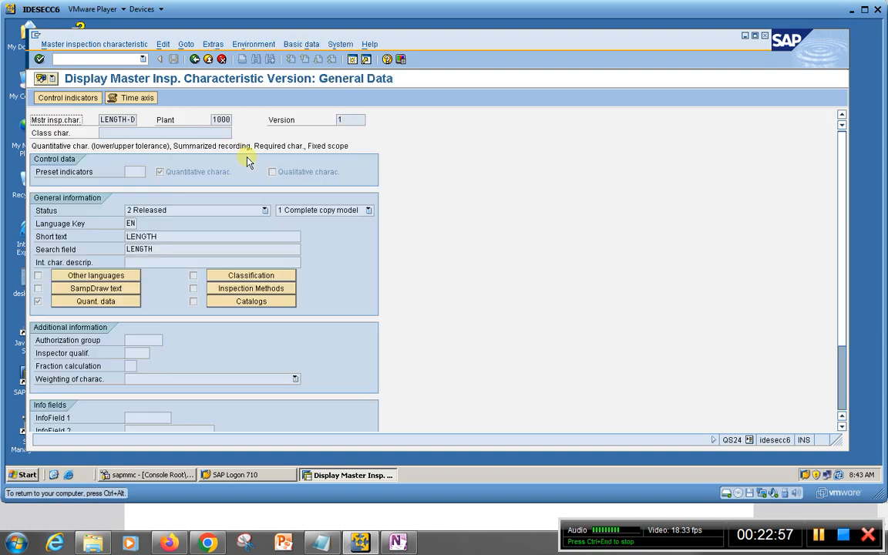
click(61, 302)
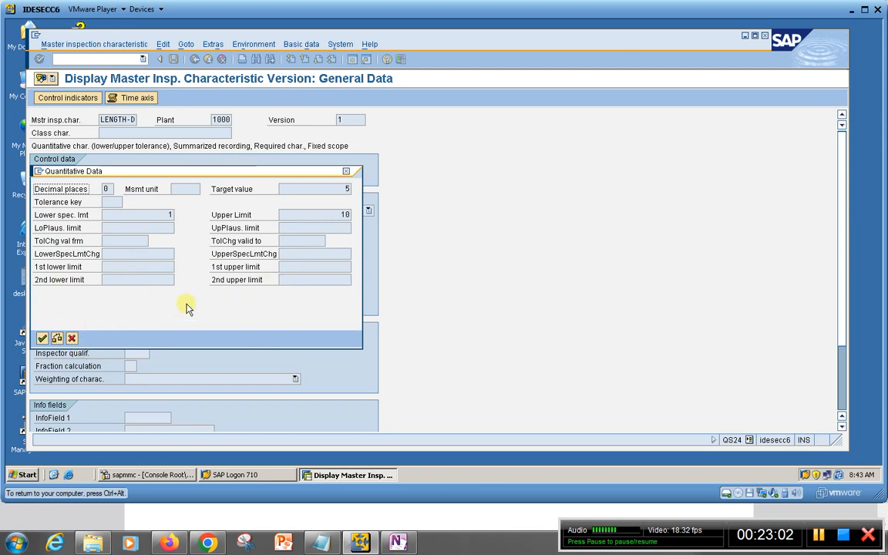
click(41, 339)
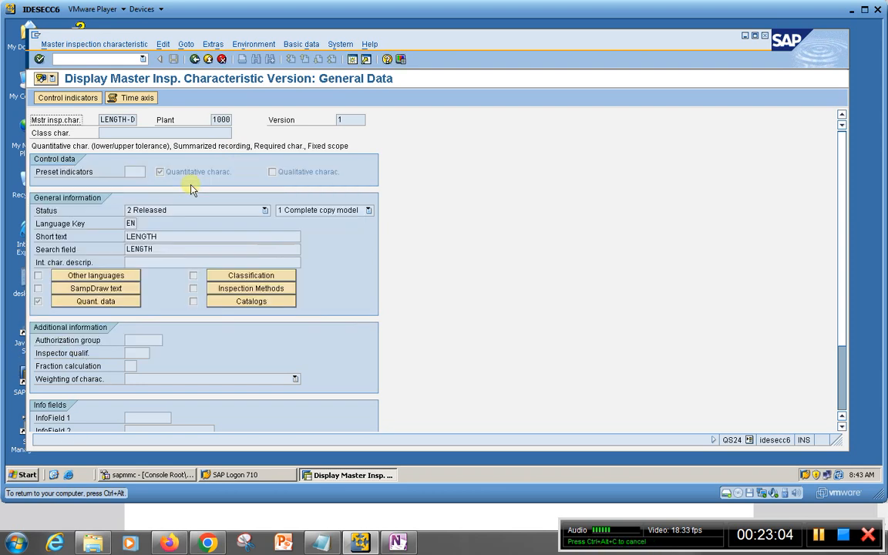
Leave the display transaction with the command /n, and switch to the Master Inspection Characteristic notes in OneNote
click(111, 60)
text(/)
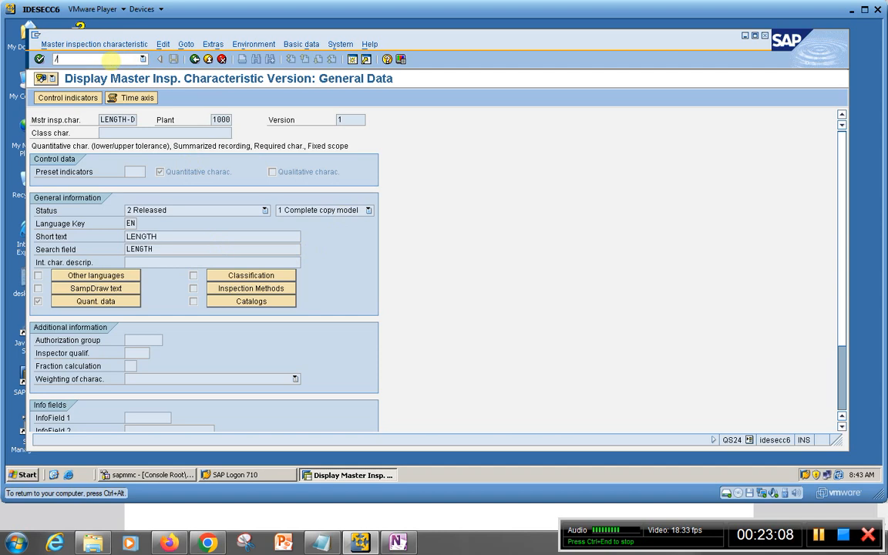
text(n)
key(Return)
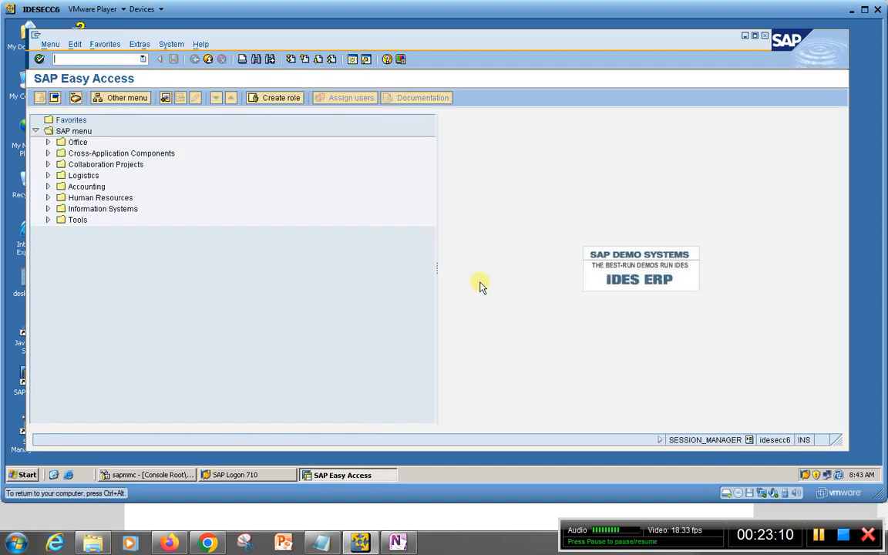
click(398, 542)
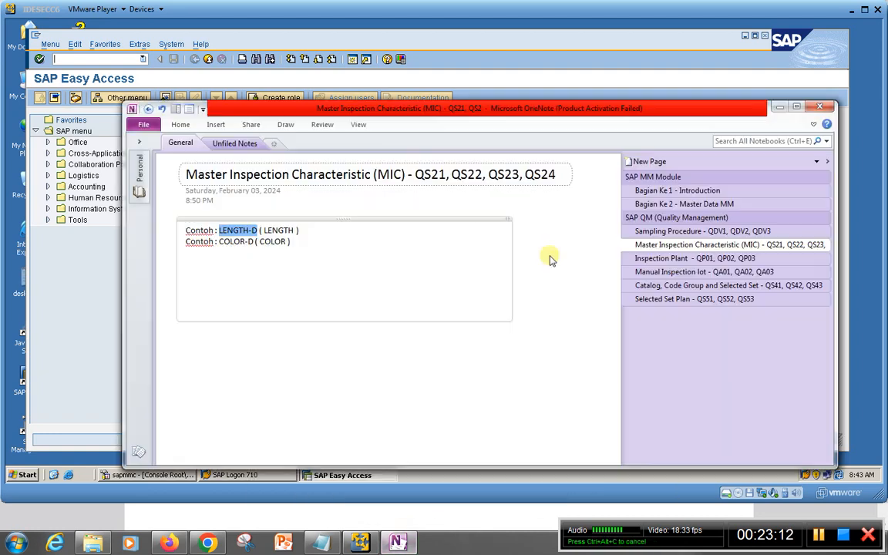